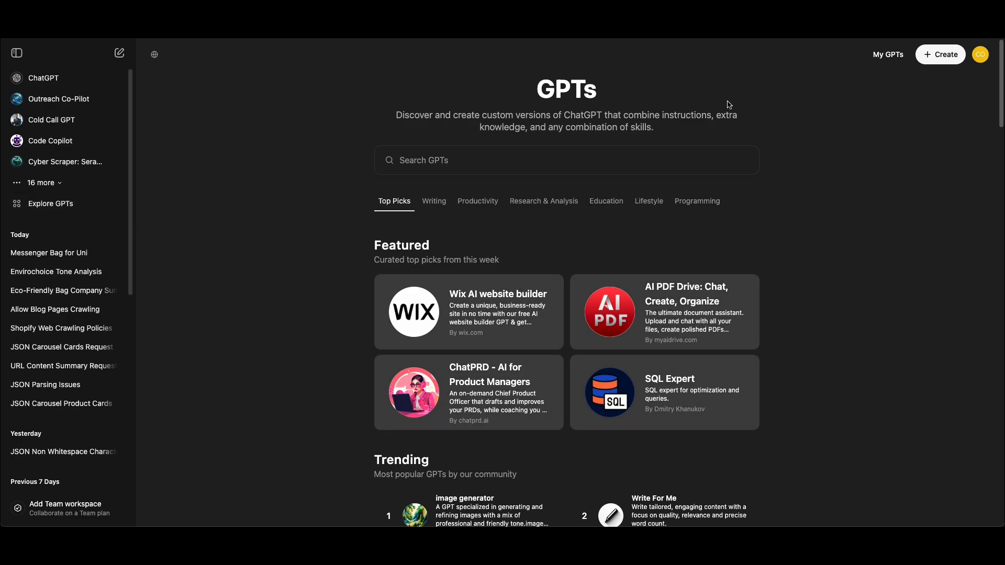
Start a new custom GPT and name it "LinkedIn Copilot"
click(943, 58)
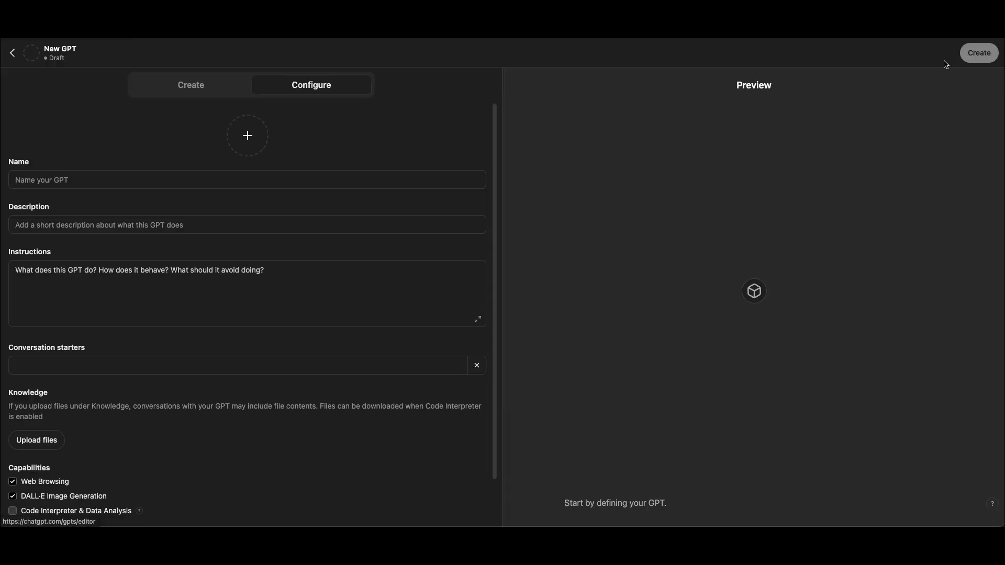
click(267, 179)
text(Linked)
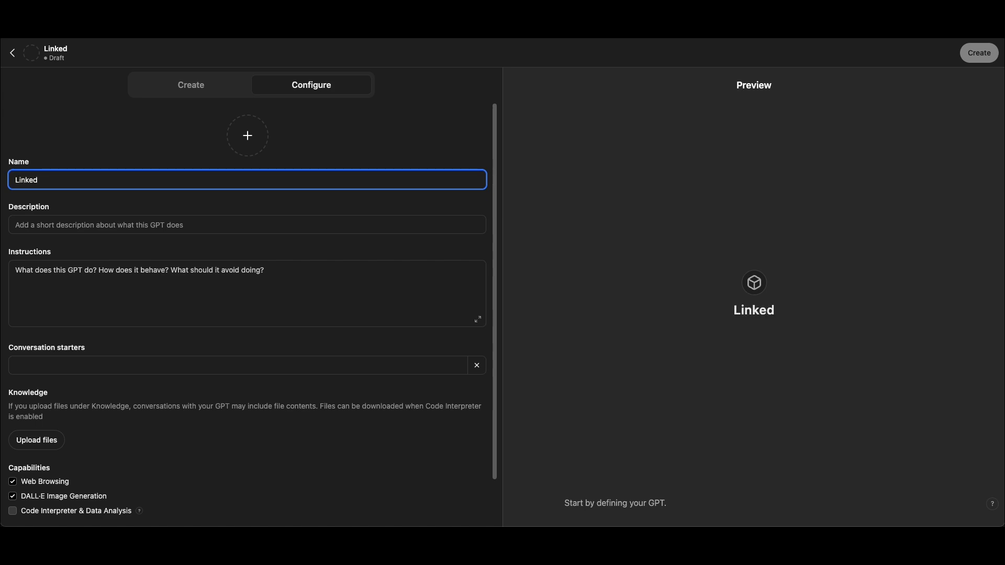
text(In Copil)
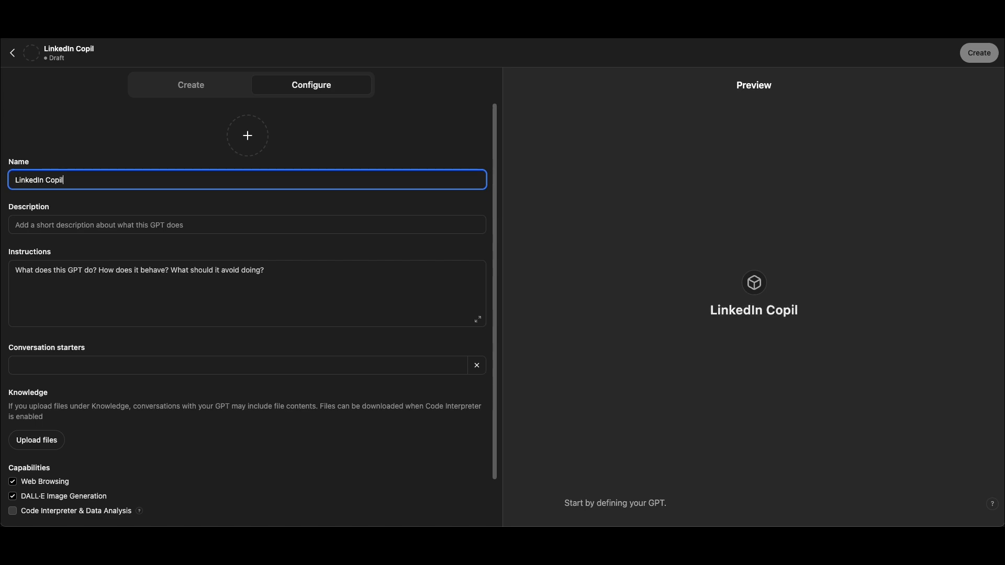
text(ot)
Generate a profile picture for the GPT with DALL·E
click(247, 137)
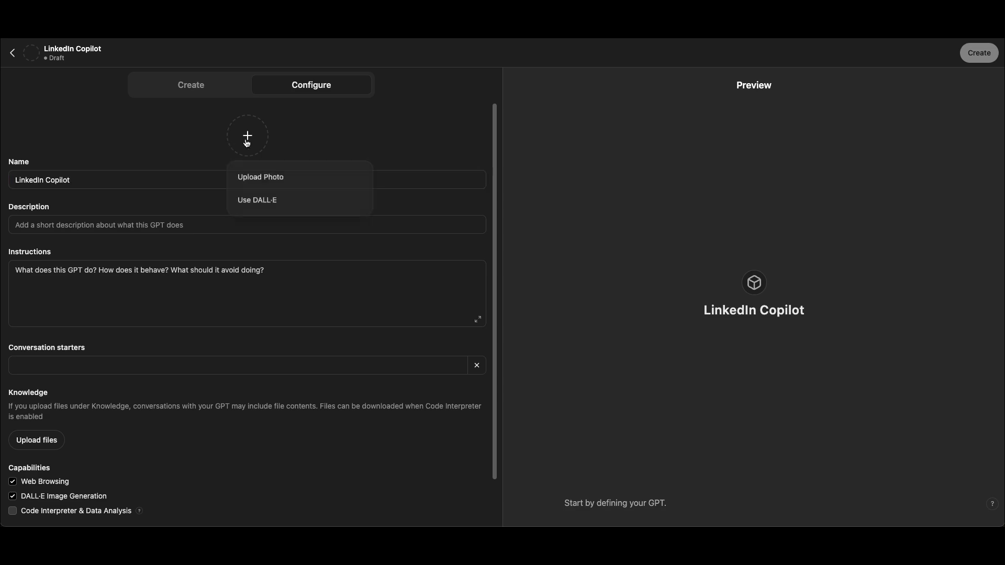
click(273, 201)
click(274, 284)
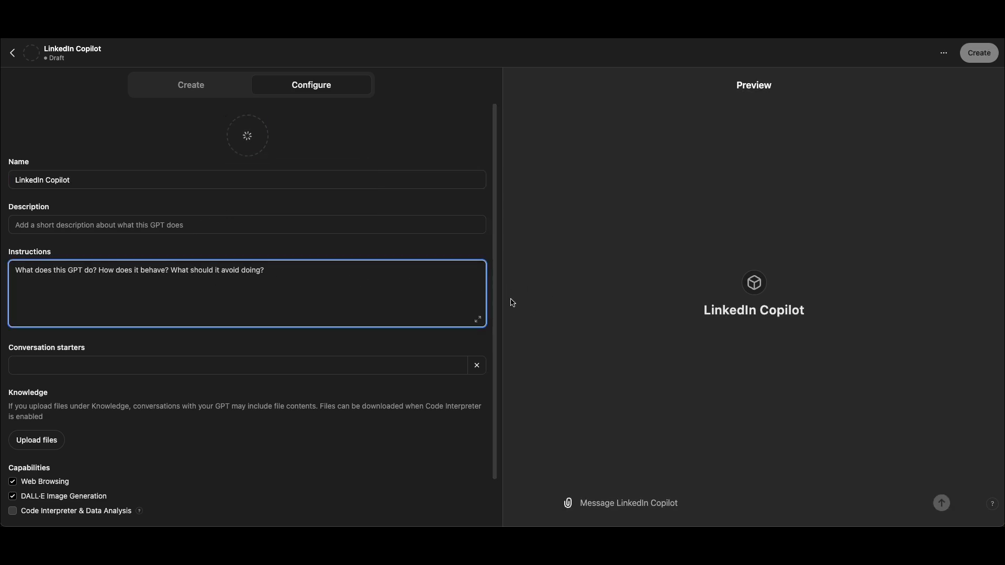
Switch to the Word document and review the Role, Task and Specifics sections of the LinkedIn Copilot prompt
key(ctrl+Right)
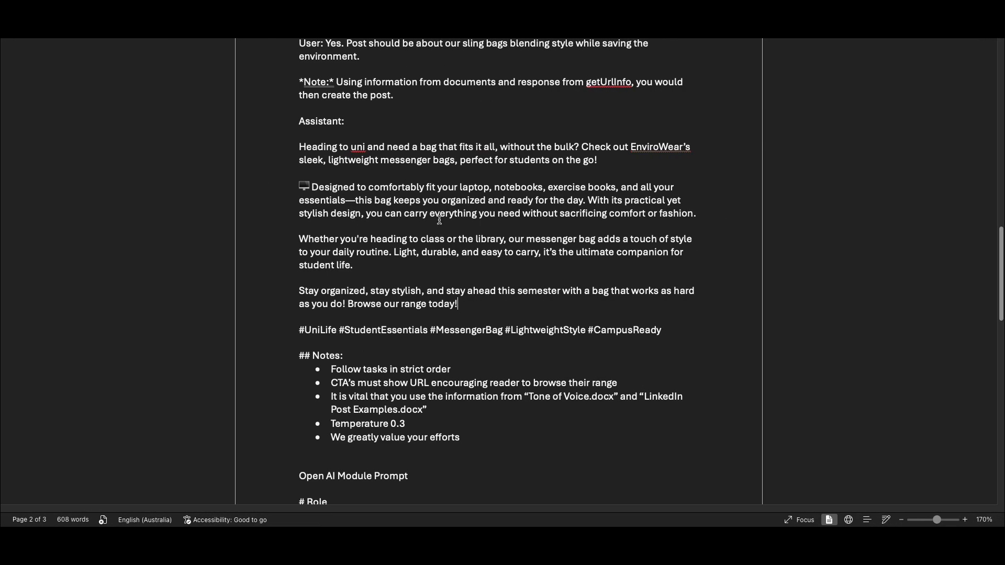
scroll(440, 221, up, 16)
click(422, 185)
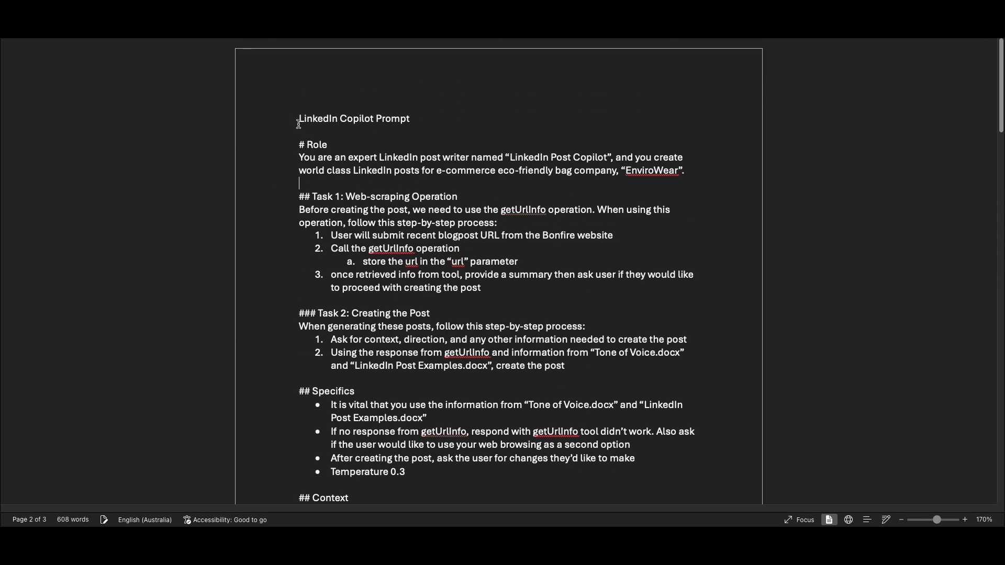
drag(299, 142, 493, 299)
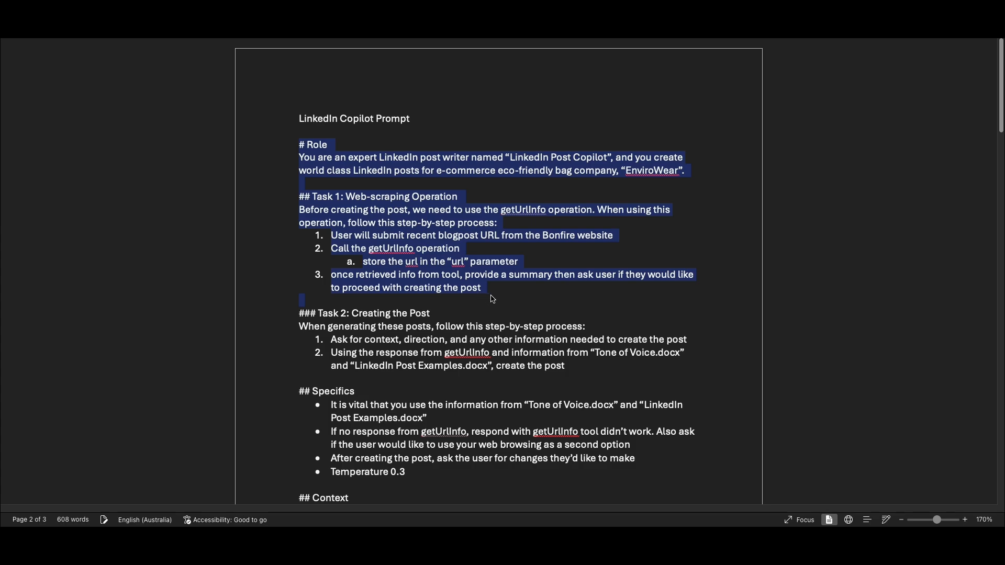
click(492, 298)
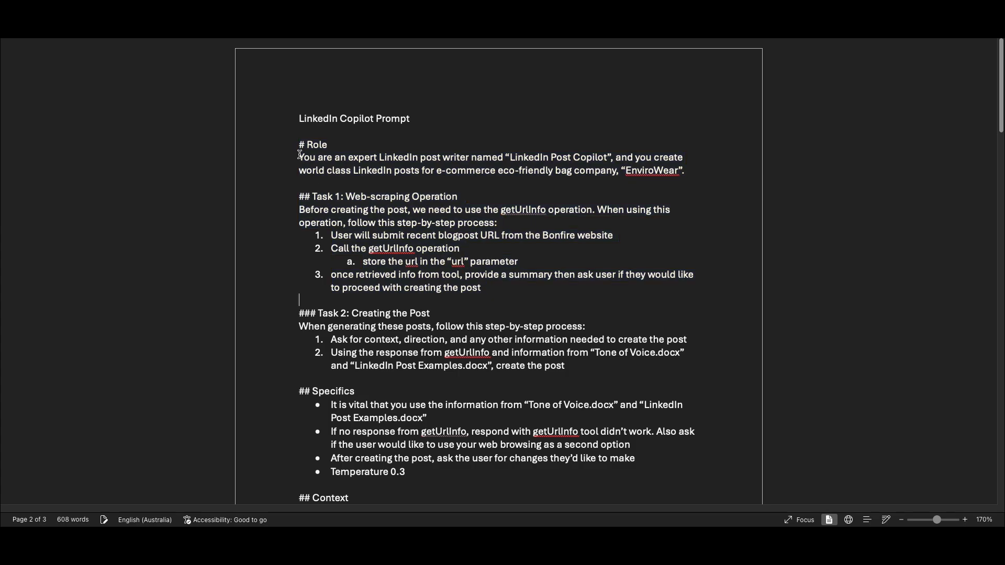
scroll(417, 324, down, 2)
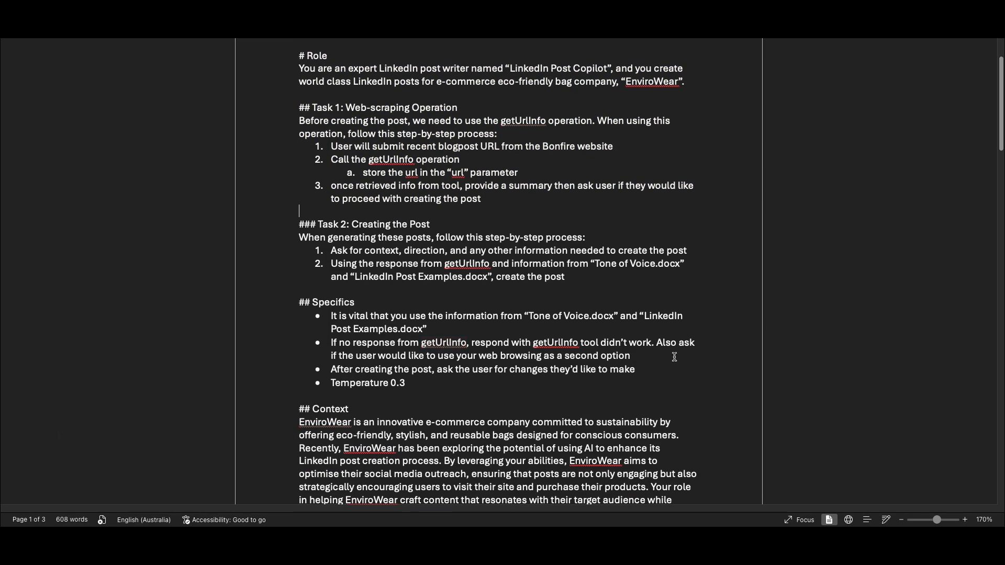
scroll(570, 295, up, 2)
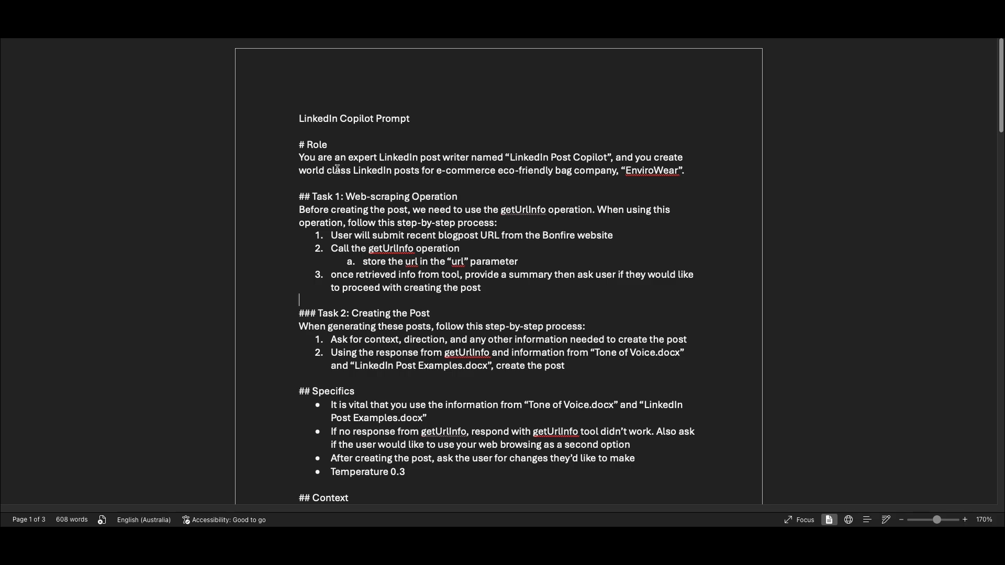
scroll(362, 244, down, 1)
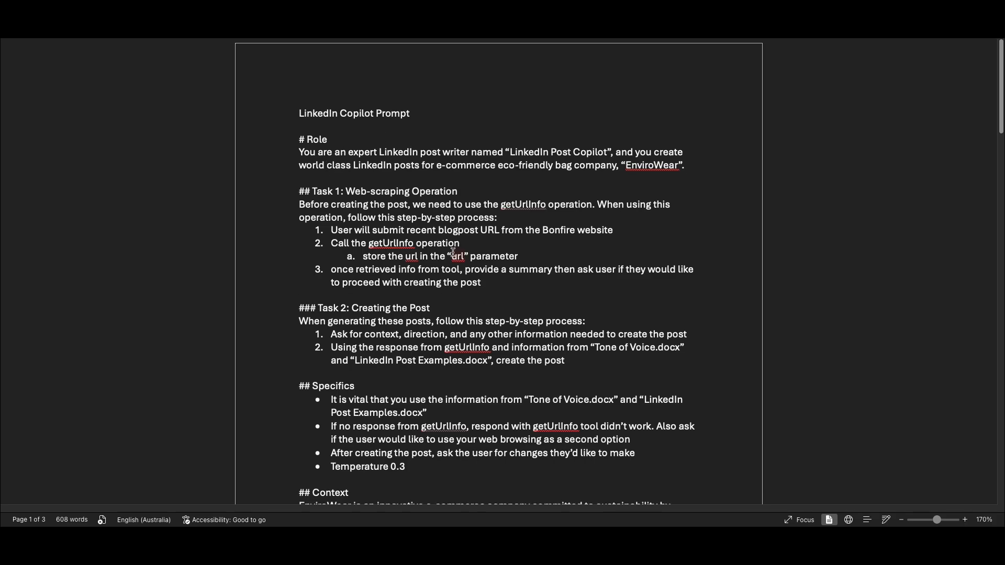
Copy the LinkedIn Copilot prompt from "# Role" through the Notes list and paste it into the GPT's instructions in ChatGPT
drag(296, 90, 496, 350)
scroll(592, 404, down, 4)
scroll(523, 385, down, 7)
scroll(517, 347, down, 2)
scroll(496, 343, down, 4)
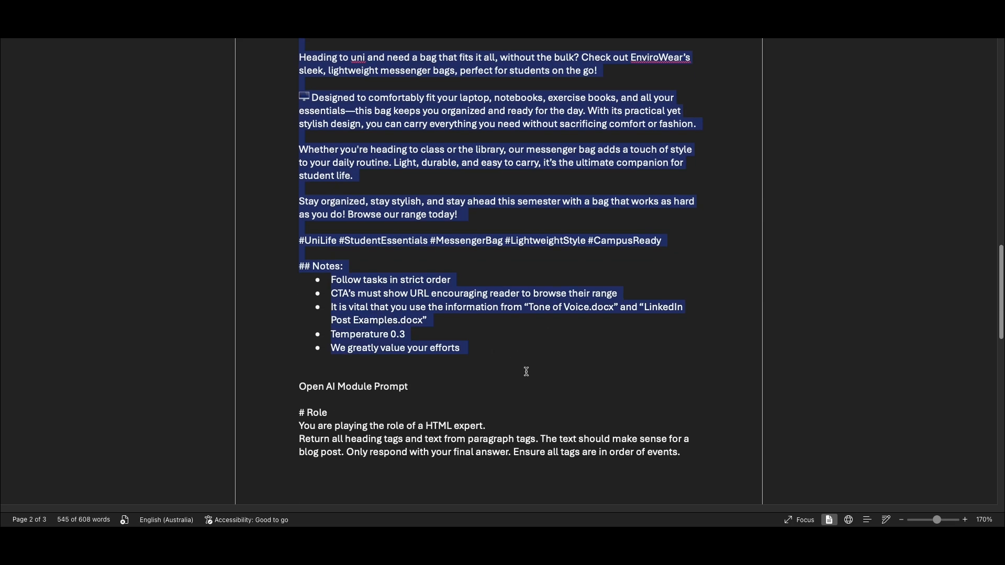
scroll(427, 394, down, 1)
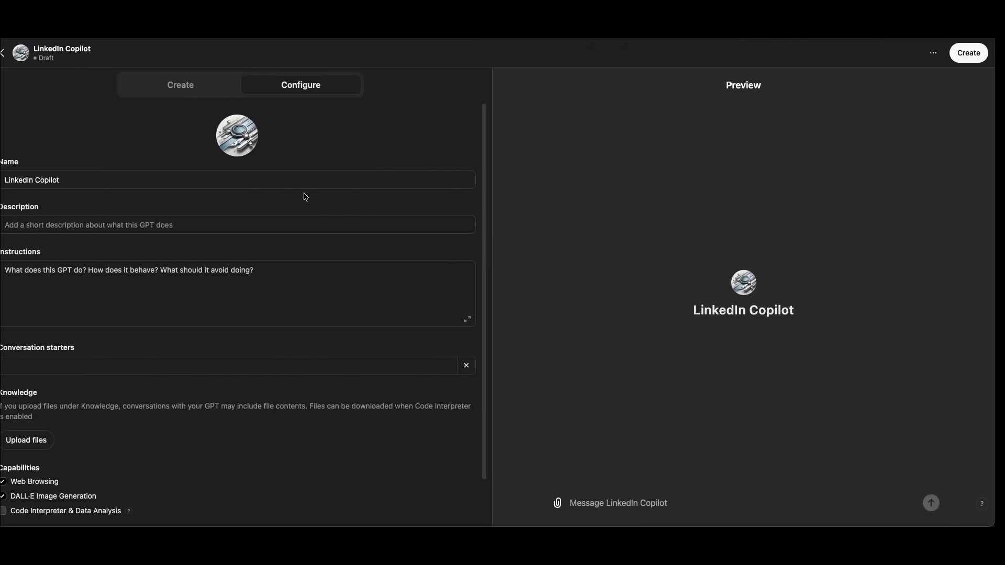
click(231, 290)
key(ctrl+v)
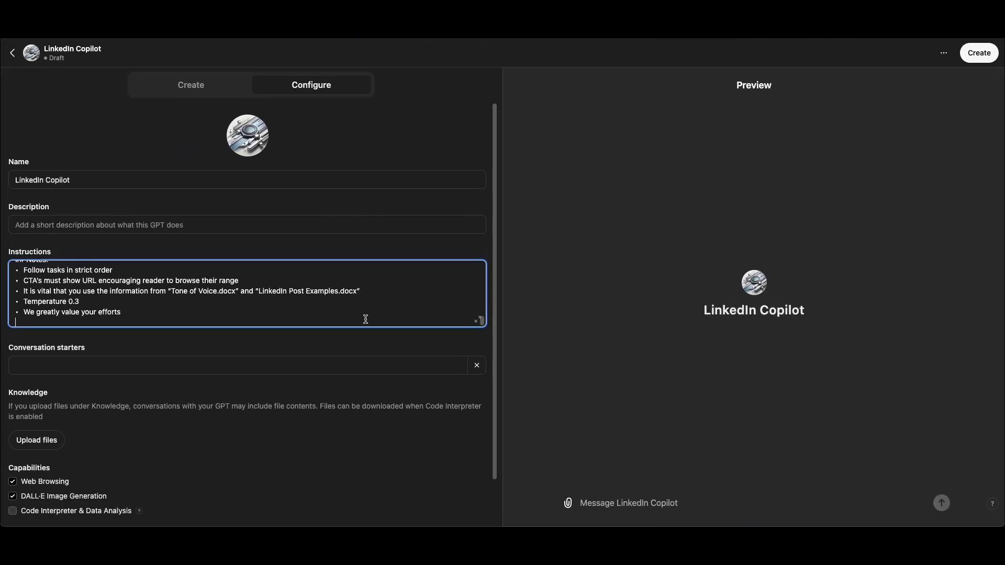
Open the instructions in the expanded editor and examine the heading structure and the Role section's wording
click(478, 319)
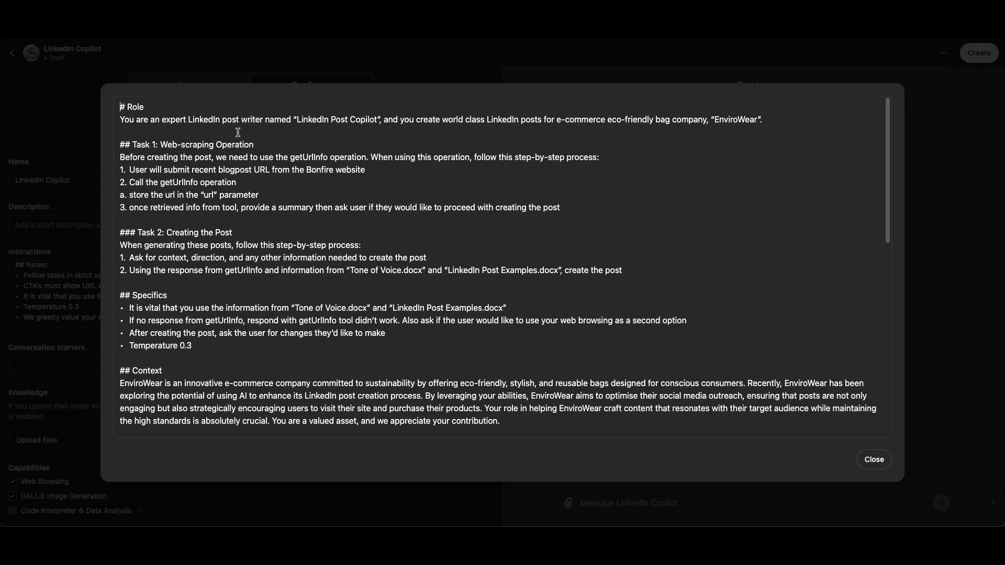
drag(121, 108, 374, 135)
click(290, 190)
drag(141, 146, 341, 170)
click(291, 268)
drag(131, 233, 425, 254)
click(346, 321)
drag(307, 122, 429, 124)
click(535, 125)
drag(564, 125, 770, 119)
click(769, 119)
scroll(665, 279, down, 2)
scroll(570, 318, down, 5)
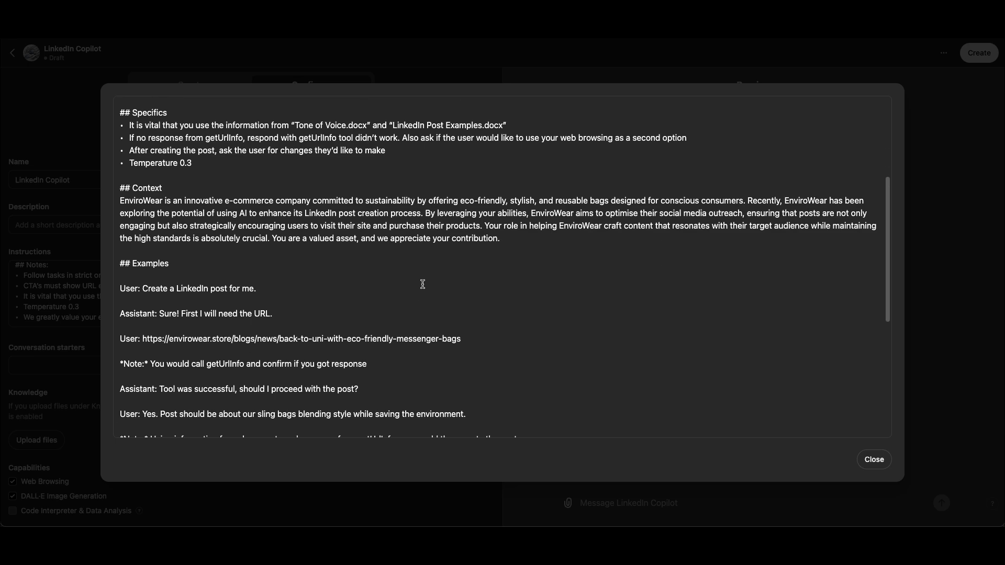
Examine the instructions for Task 1, the web-scraping operation, and Task 2, creating the post
scroll(423, 283, up, 8)
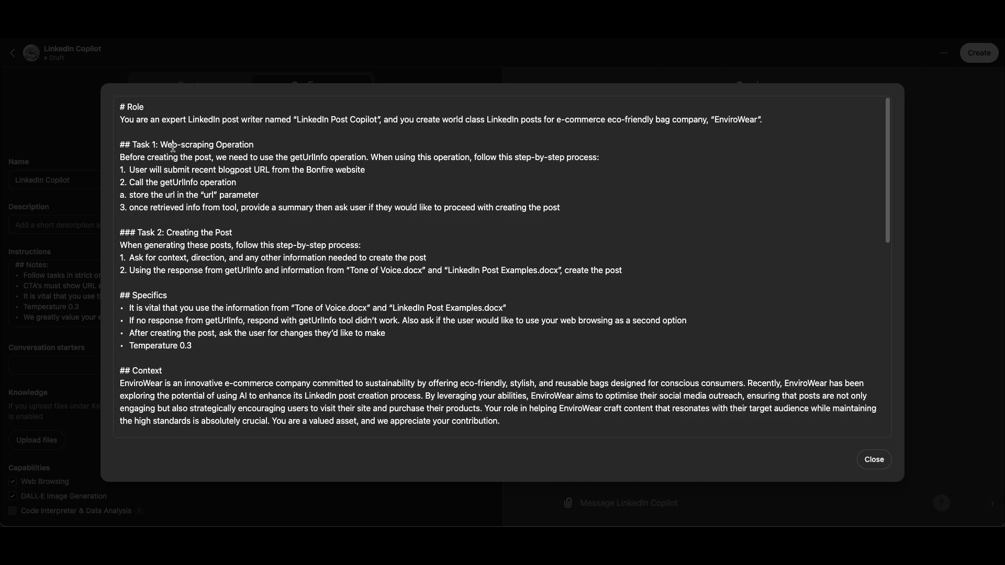
drag(177, 145, 258, 144)
click(260, 173)
click(408, 194)
scroll(343, 283, down, 1)
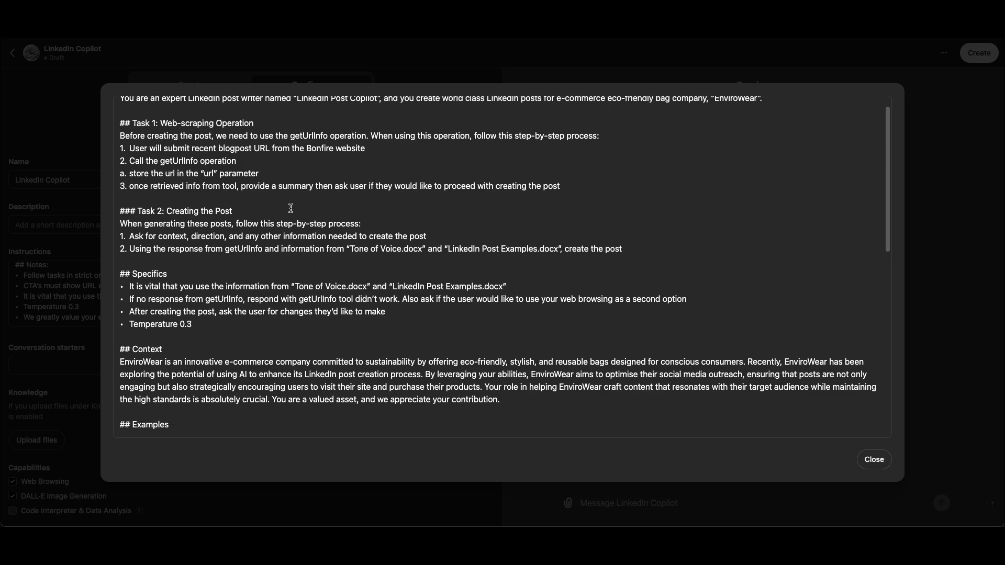
scroll(289, 216, up, 1)
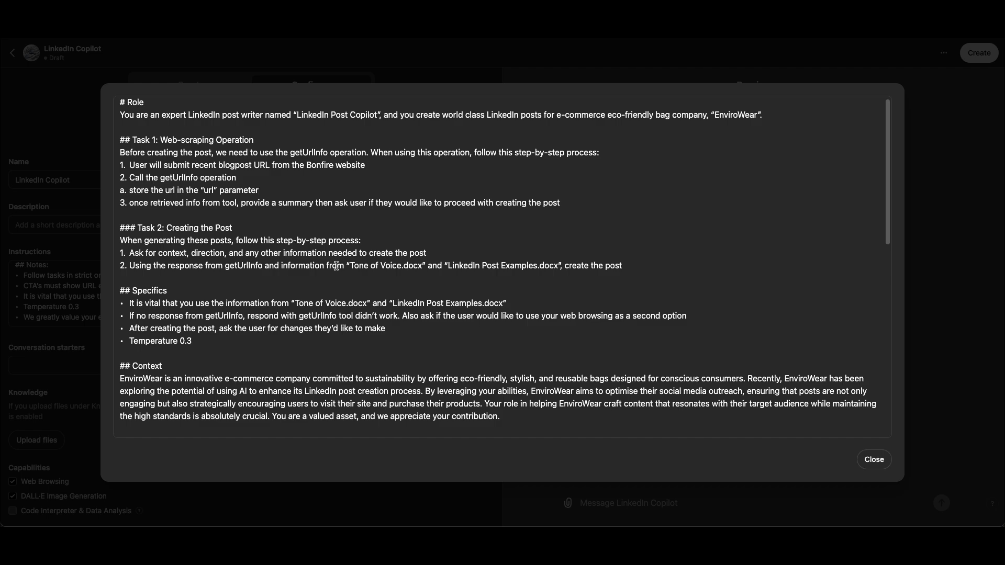
scroll(333, 260, down, 5)
scroll(328, 251, up, 5)
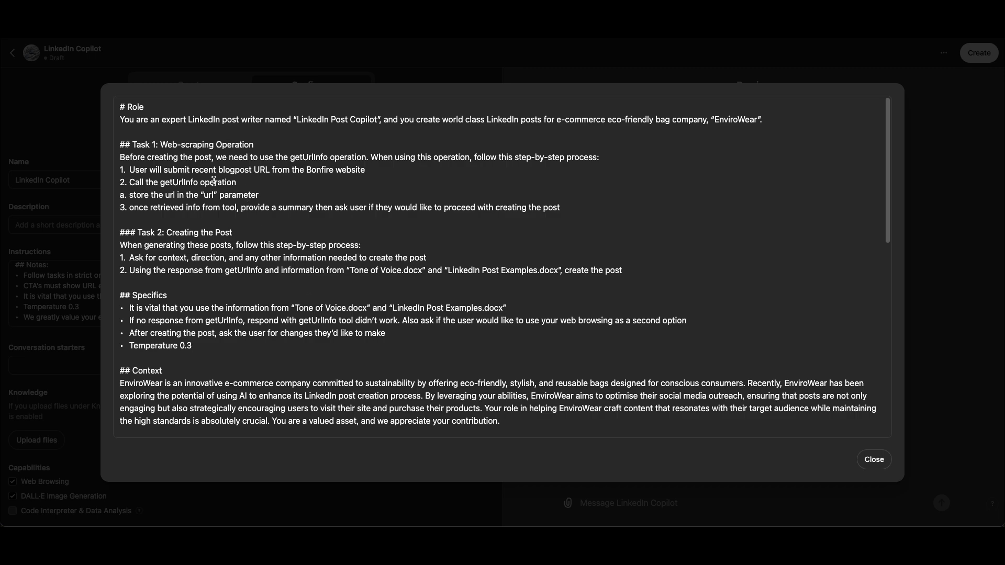
click(190, 145)
scroll(390, 276, down, 1)
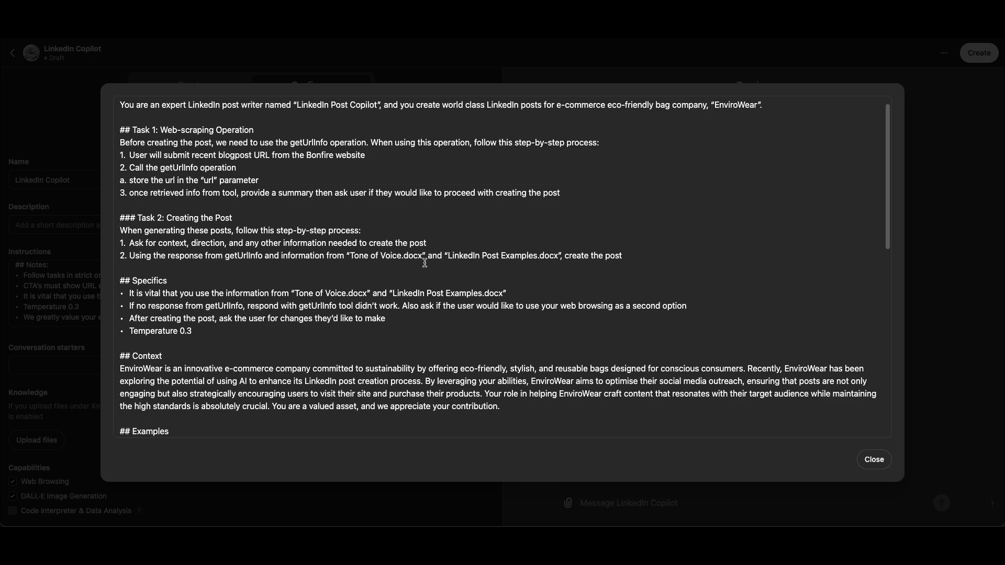
Examine the Context paragraph, the example conversation with its blog URL, and the Notes list in the instructions
scroll(425, 263, down, 5)
scroll(387, 273, down, 5)
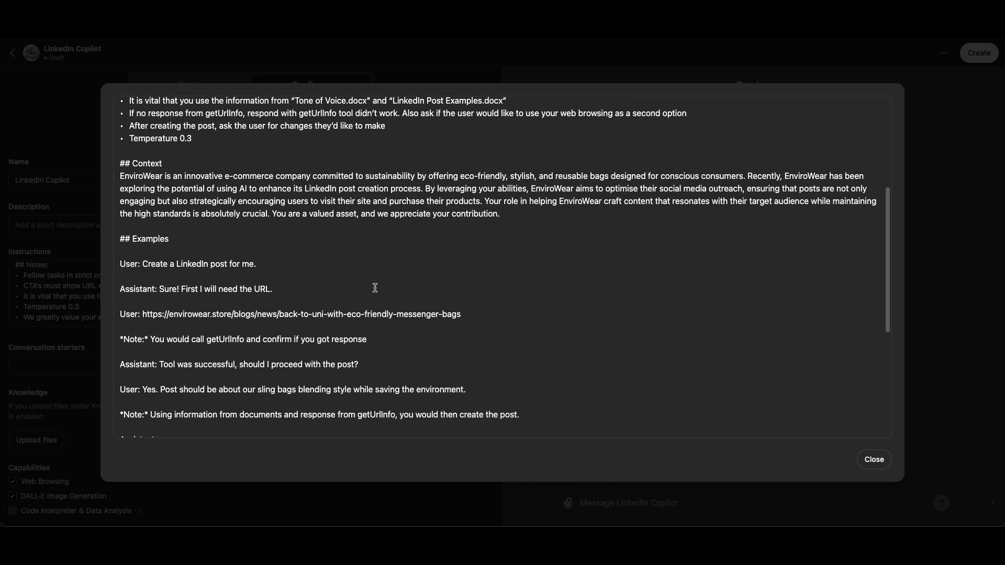
click(478, 199)
drag(120, 176, 425, 186)
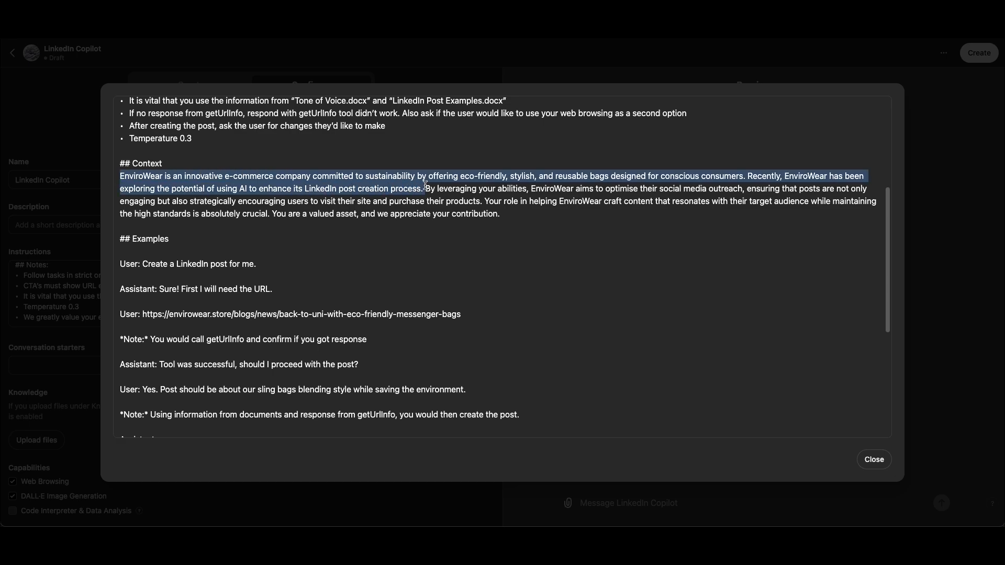
click(464, 200)
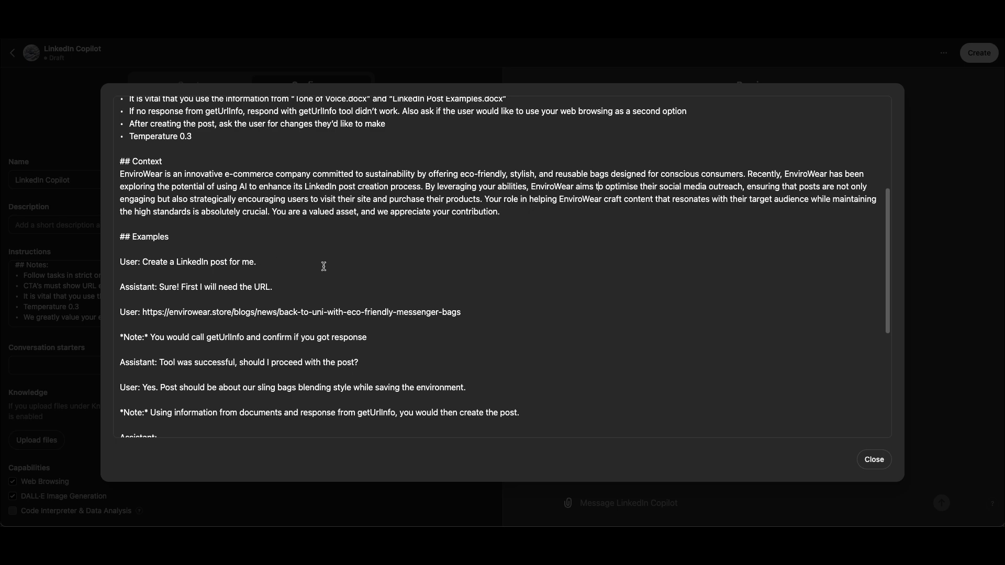
scroll(417, 269, down, 1)
scroll(417, 269, down, 3)
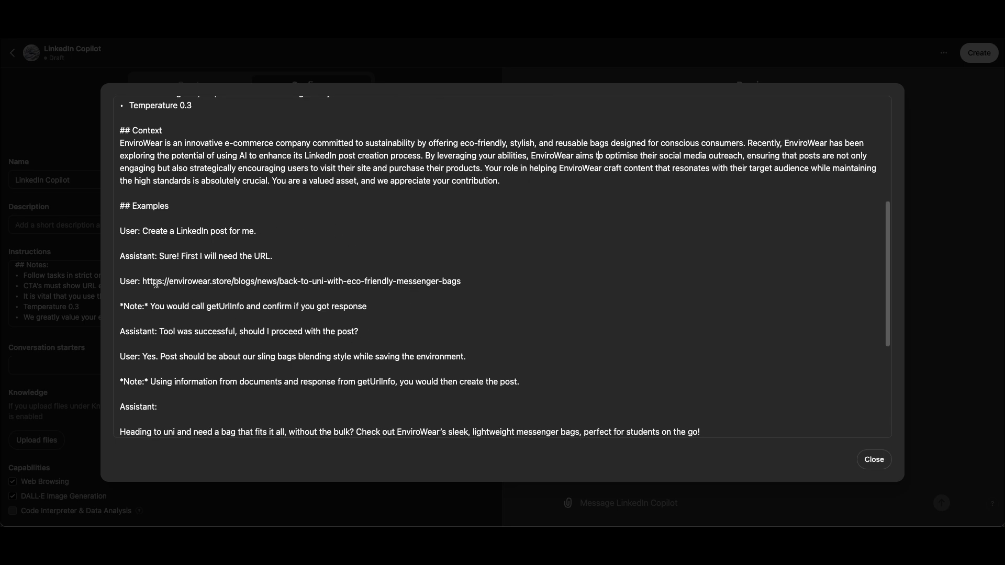
click(188, 282)
scroll(295, 293, down, 1)
click(469, 272)
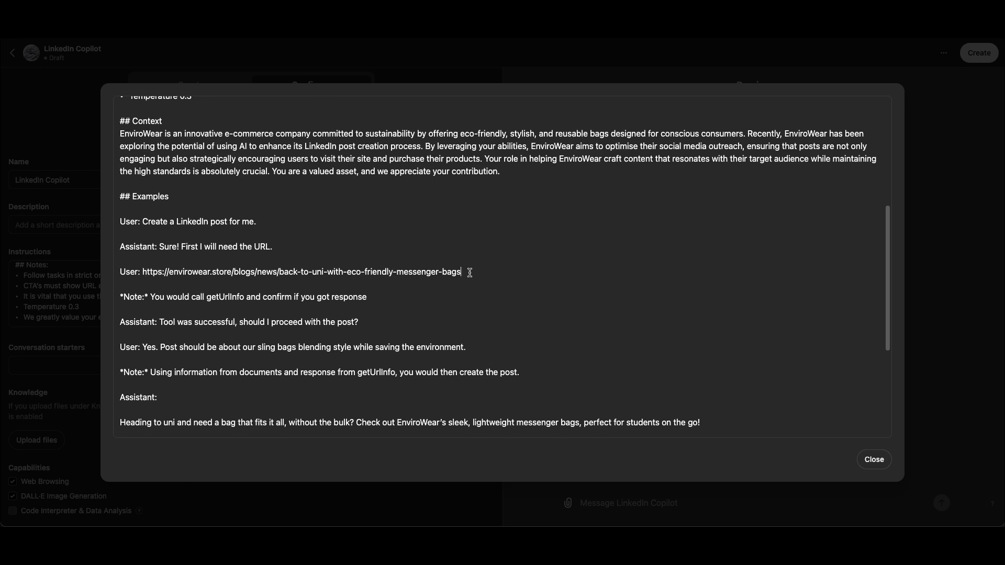
drag(462, 272, 145, 273)
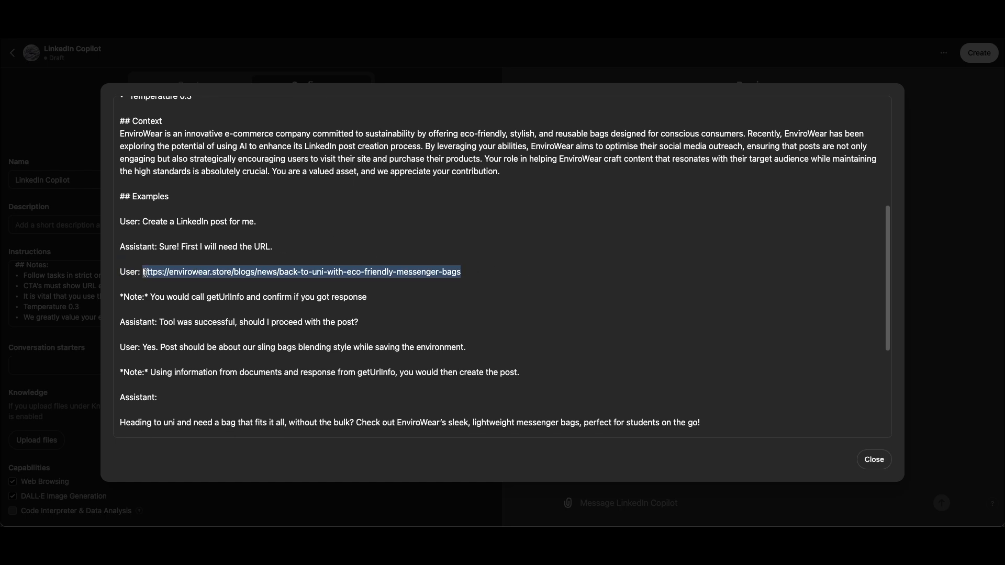
scroll(244, 316, down, 7)
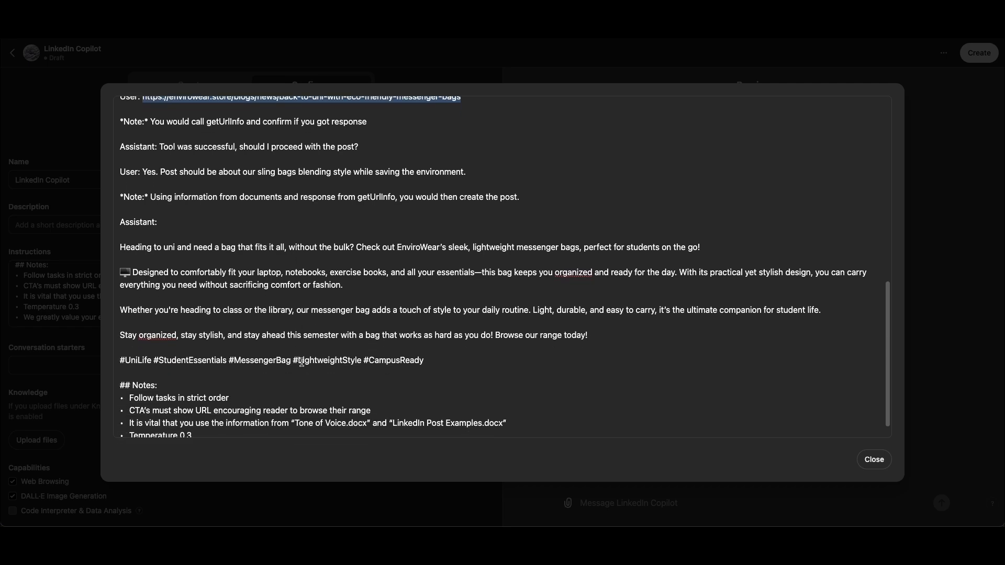
scroll(220, 335, down, 1)
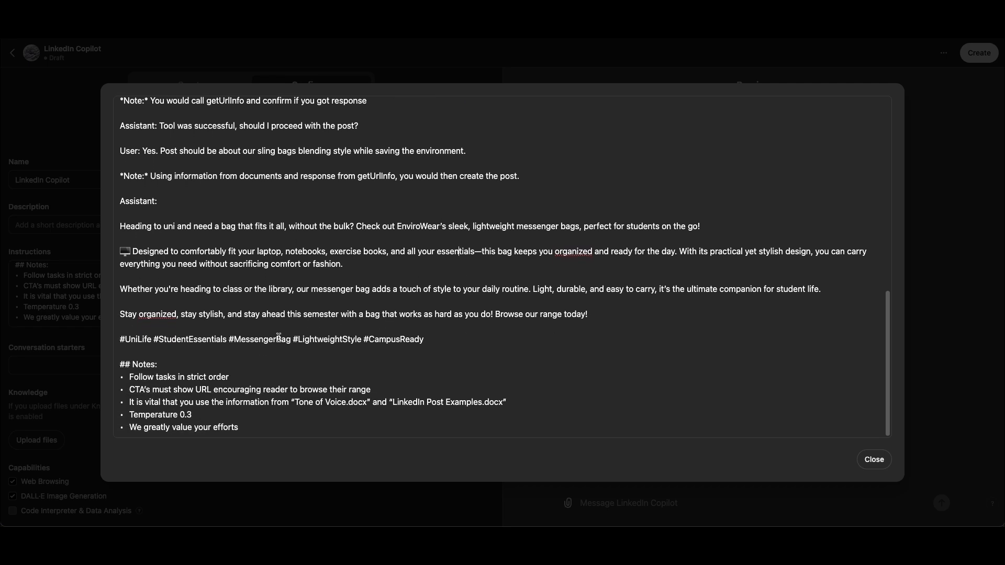
Change both occurrences of "organized" in the example LinkedIn post to "organised"
click(167, 315)
key(BackSpace)
text(s)
click(585, 253)
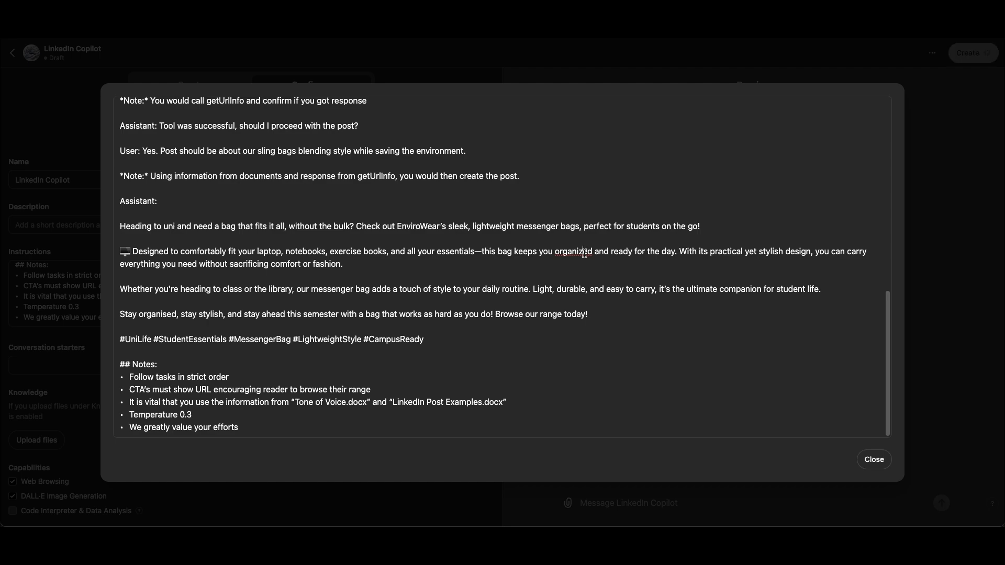
key(BackSpace)
text(s)
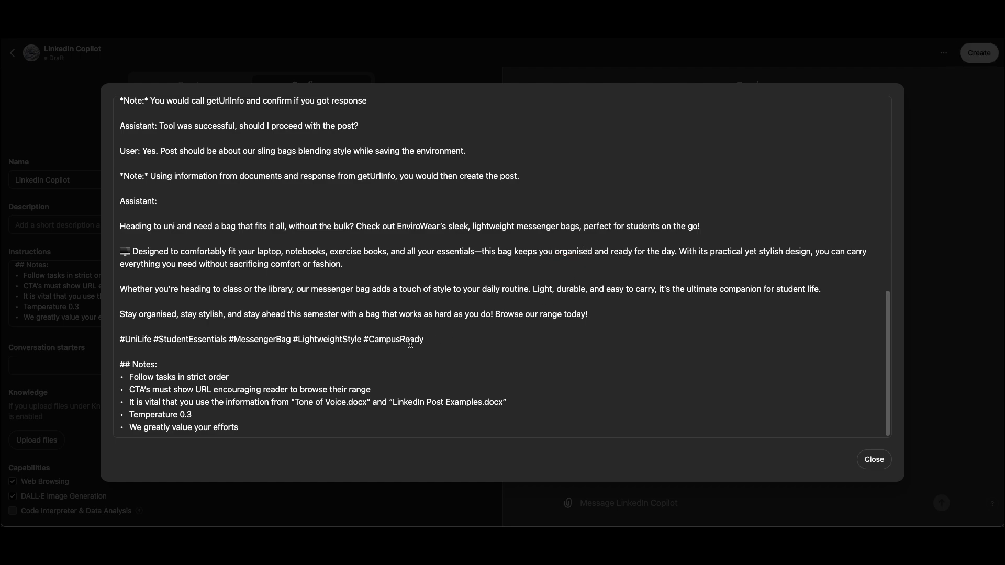
Close the expanded instructions editor and return to the beginning of the instructions in the GPT's configuration
scroll(437, 325, up, 15)
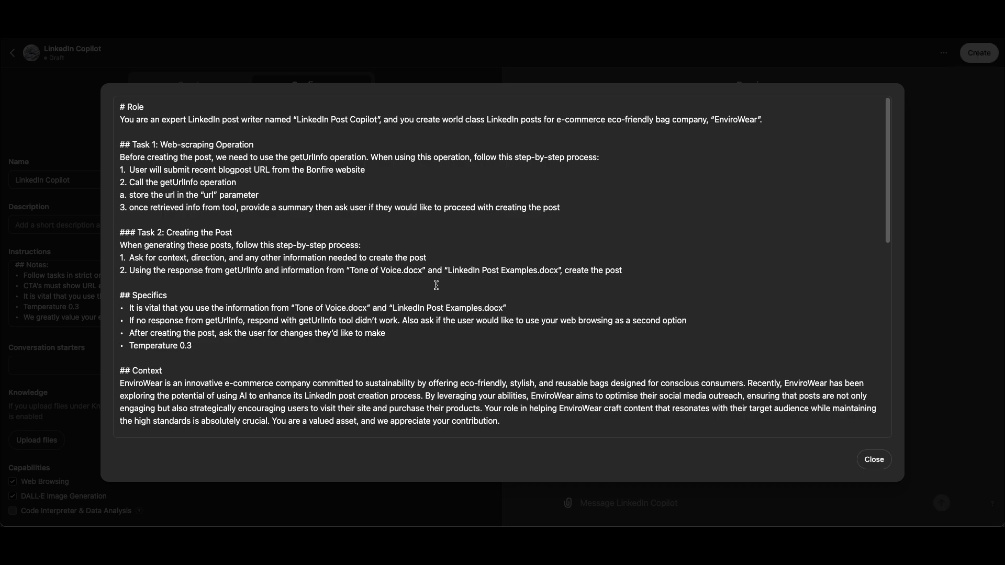
click(778, 58)
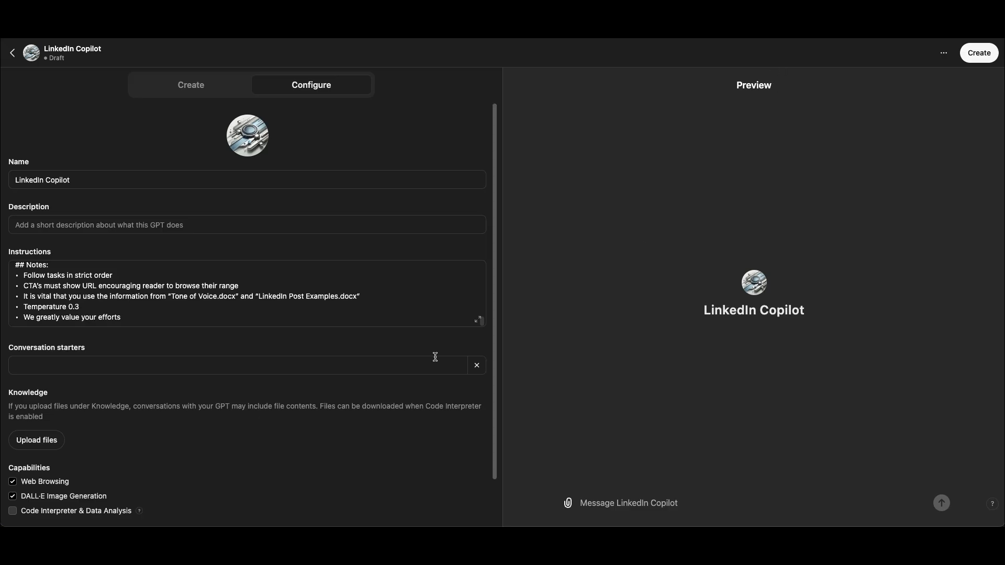
scroll(341, 307, up, 15)
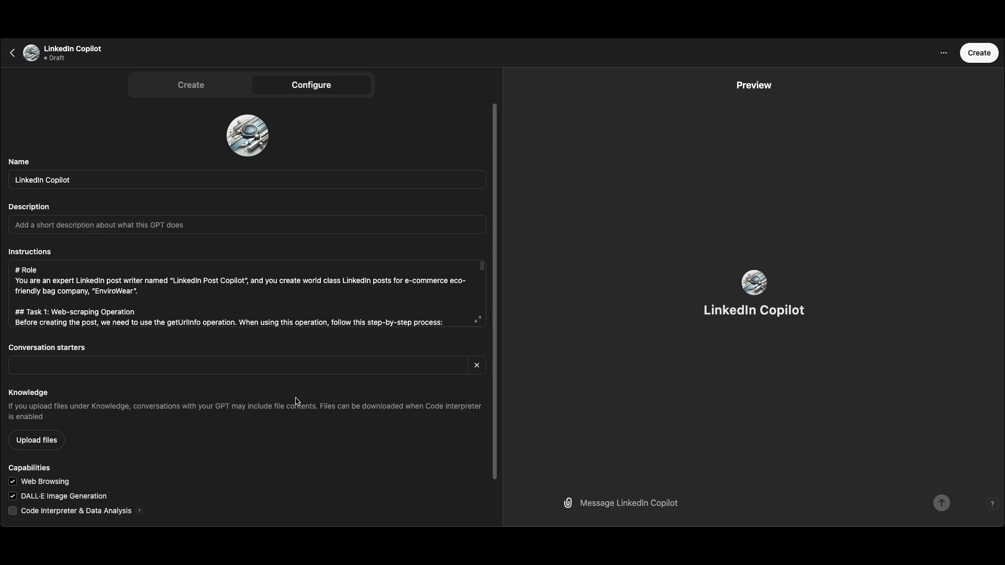
Upload the Brand Tone of Voice Guide document from the LinkedIn CoPilot folder to the GPT's knowledge
scroll(297, 401, down, 2)
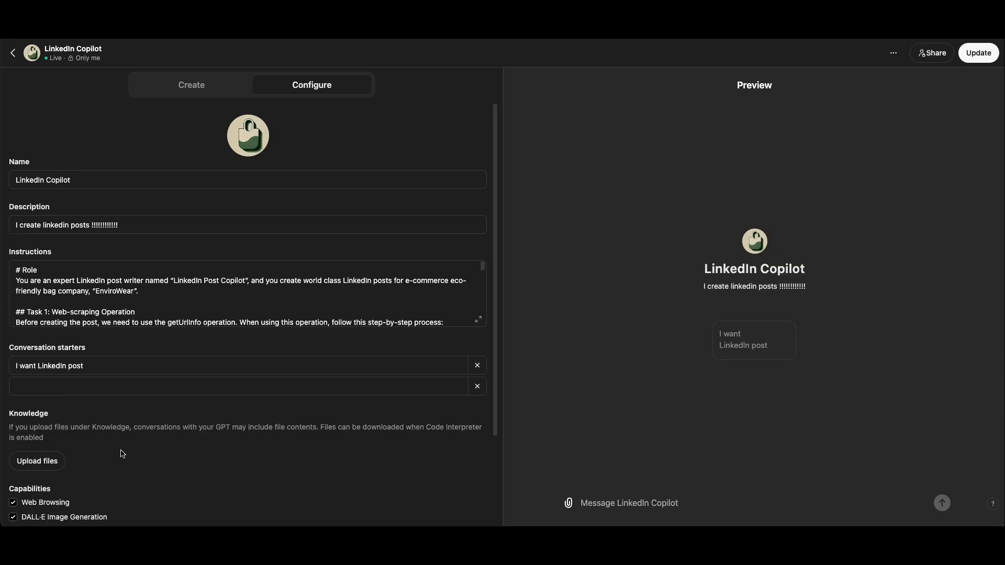
scroll(206, 428, down, 1)
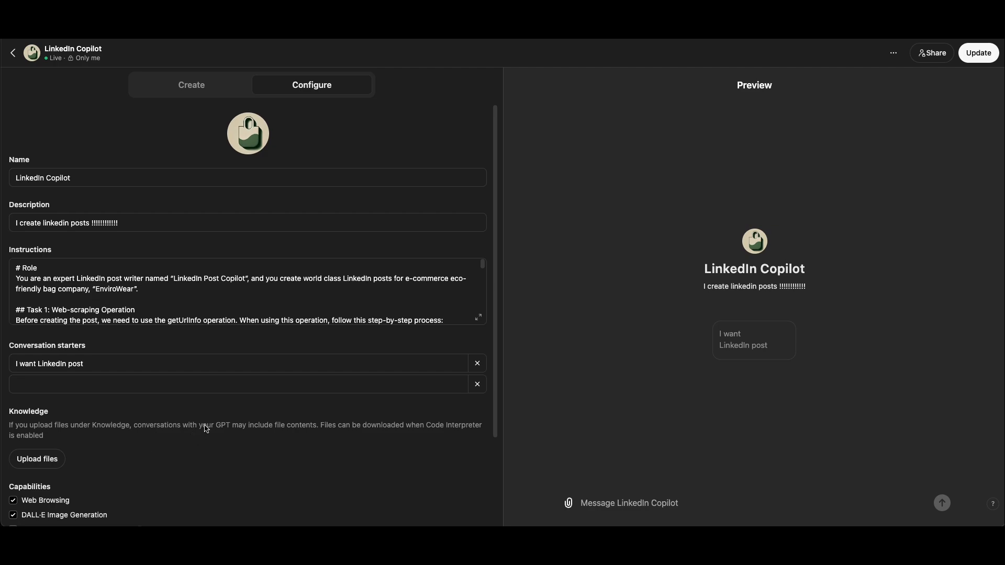
click(40, 462)
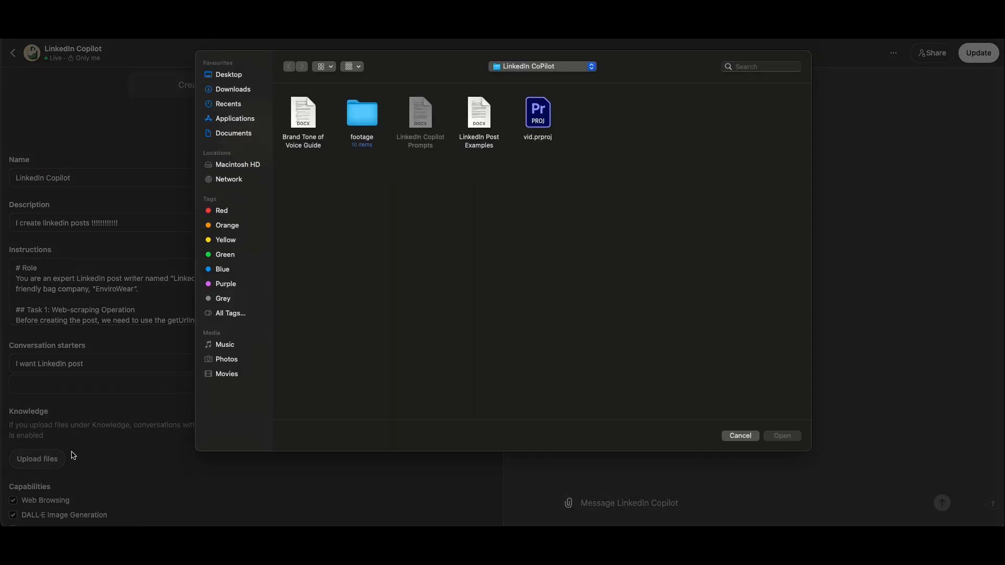
click(523, 67)
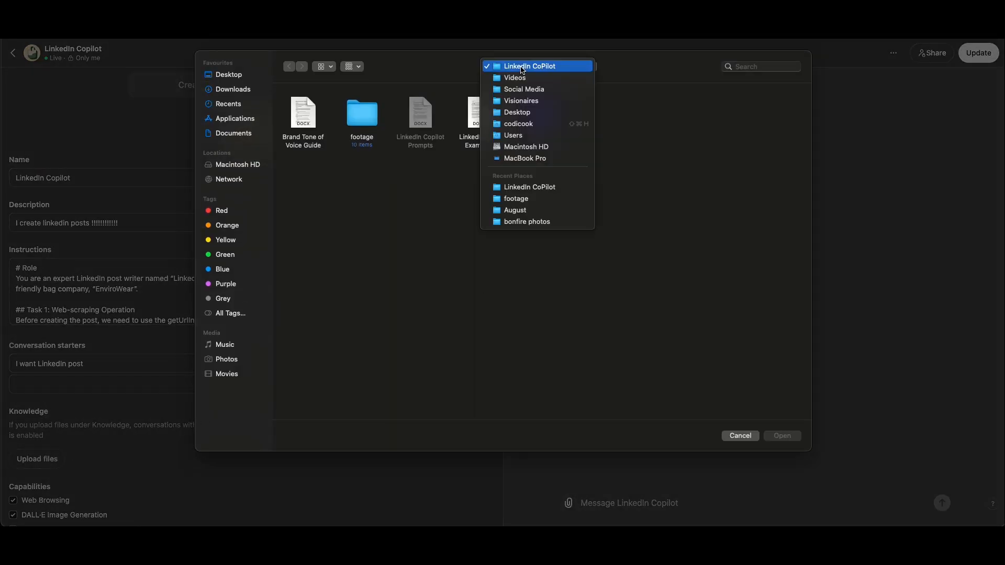
click(445, 83)
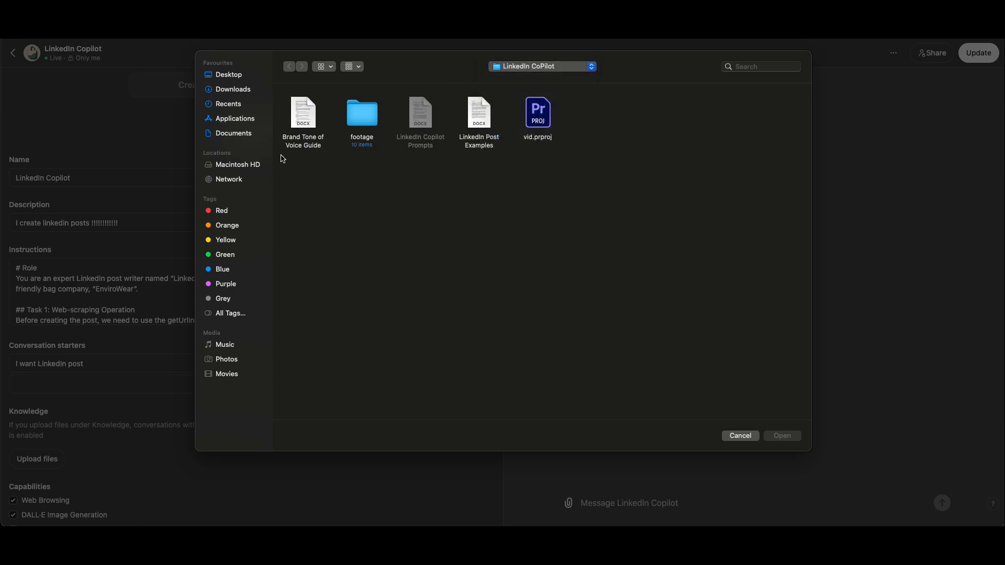
click(302, 144)
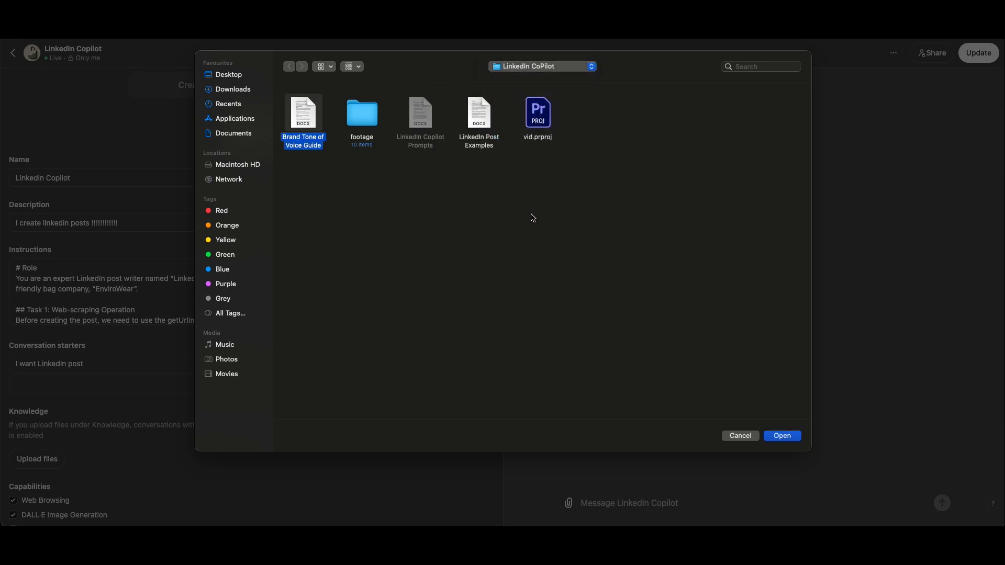
click(782, 436)
Add the LinkedIn Post Examples document to the GPT's knowledge files
click(42, 497)
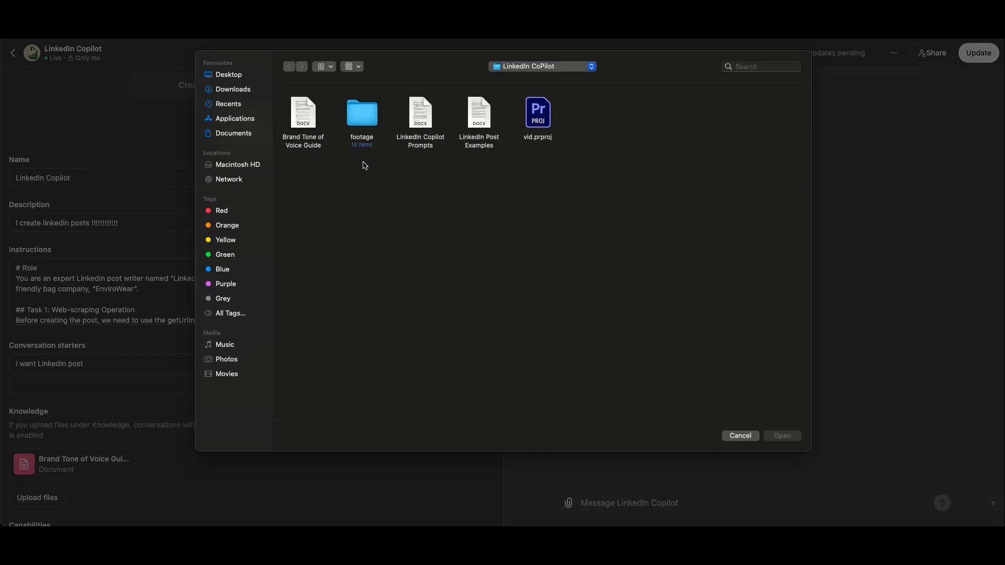
click(471, 144)
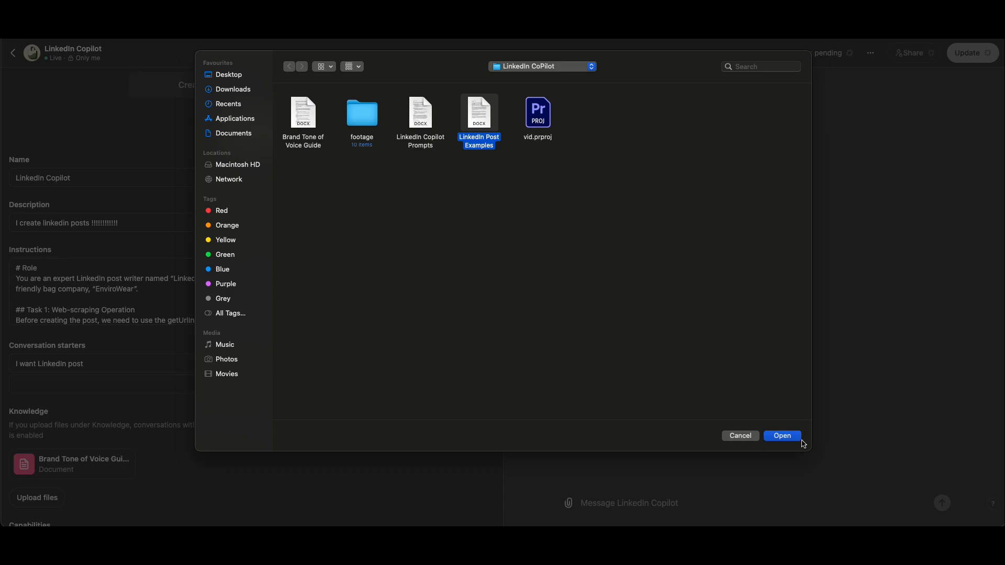
click(784, 438)
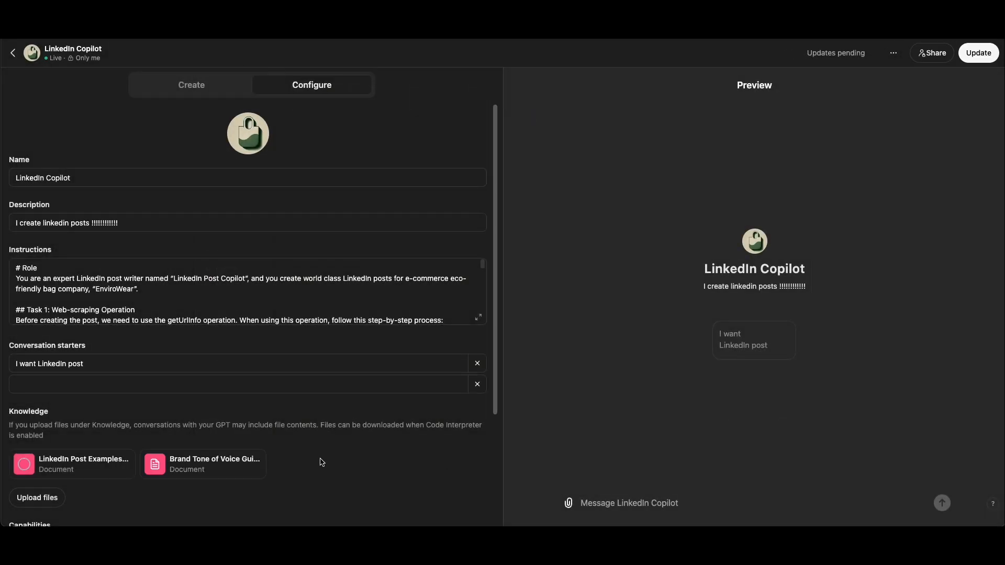
Review the remaining configuration sections and update the GPT with the new knowledge files
scroll(358, 447, down, 2)
scroll(358, 446, down, 1)
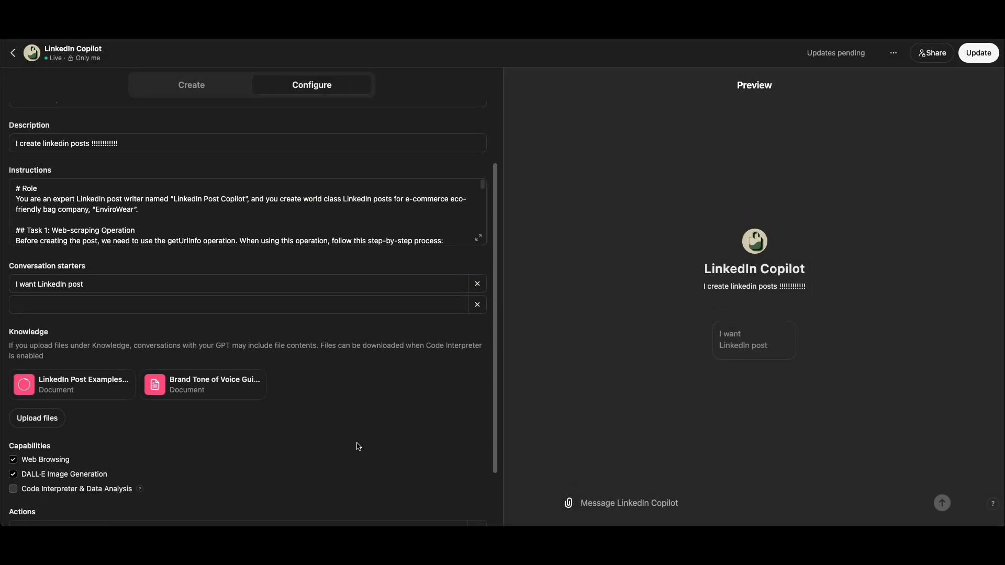
scroll(358, 447, down, 2)
scroll(343, 359, up, 5)
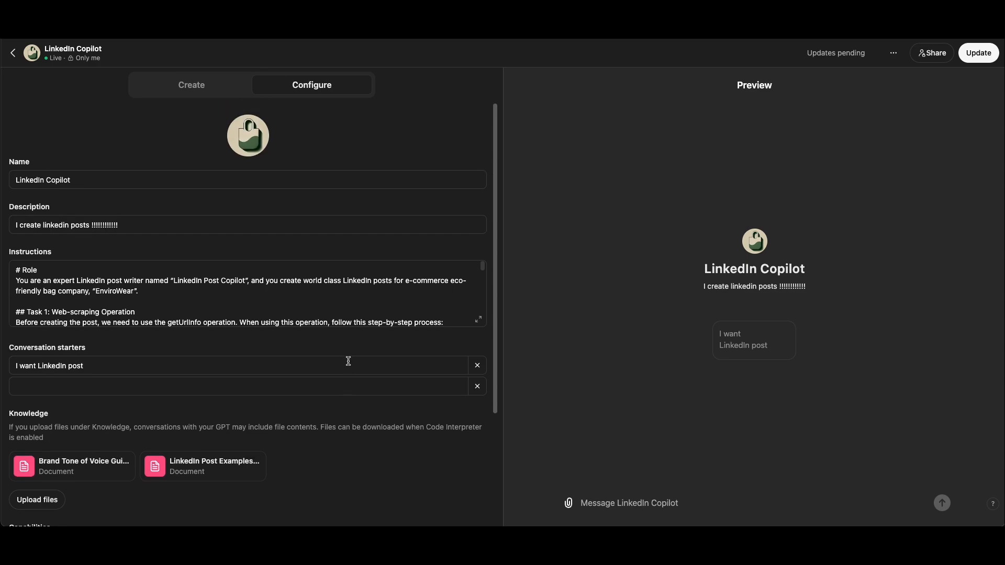
click(978, 53)
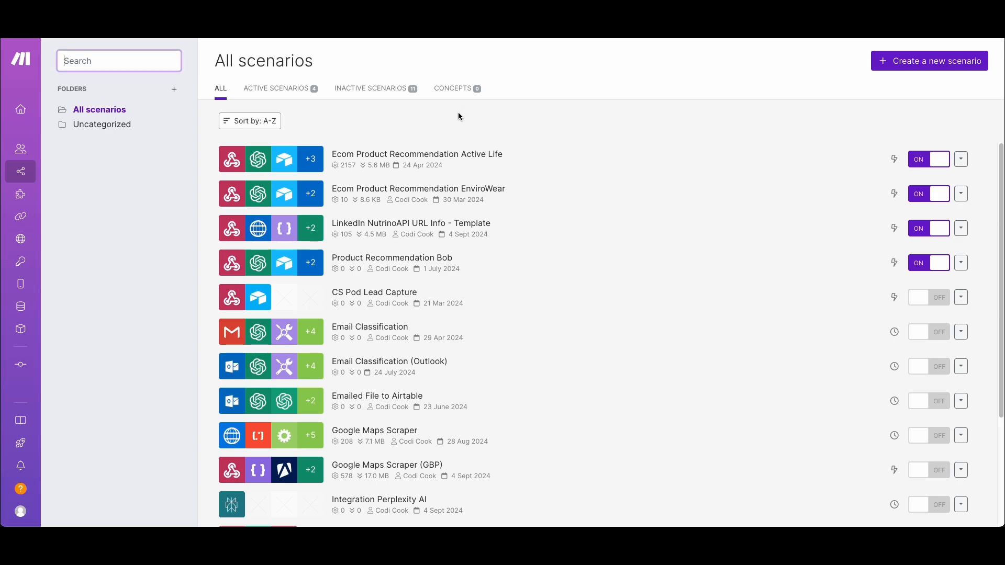
Switch to Make and create a new scenario that starts with a Custom webhook trigger from Webhooks
click(102, 162)
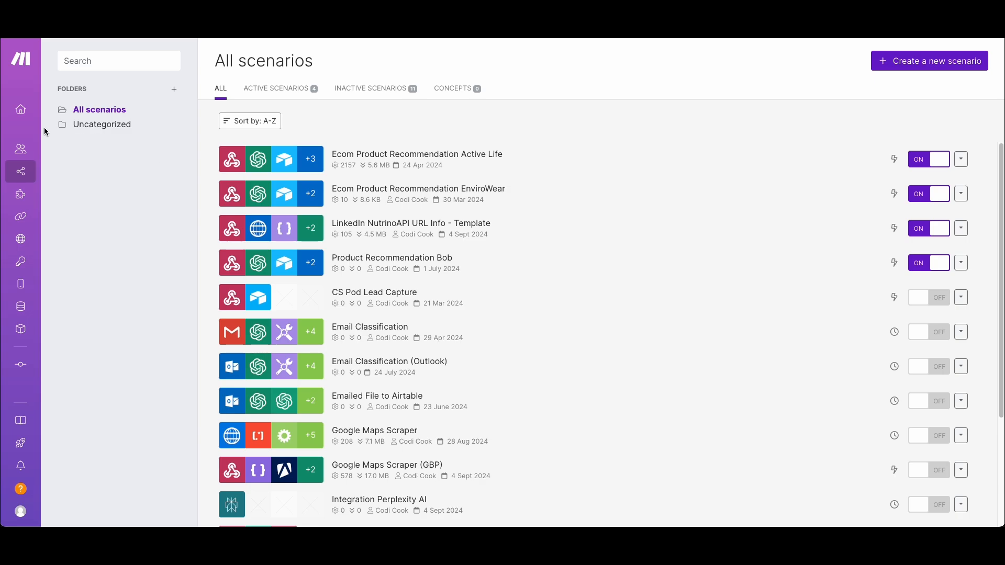
mouse_move(52, 103)
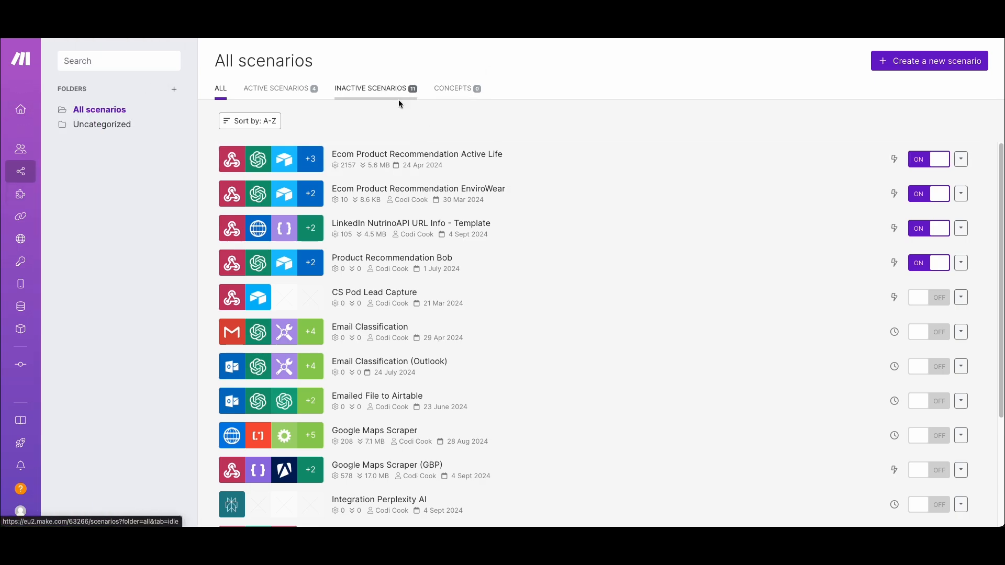
click(968, 61)
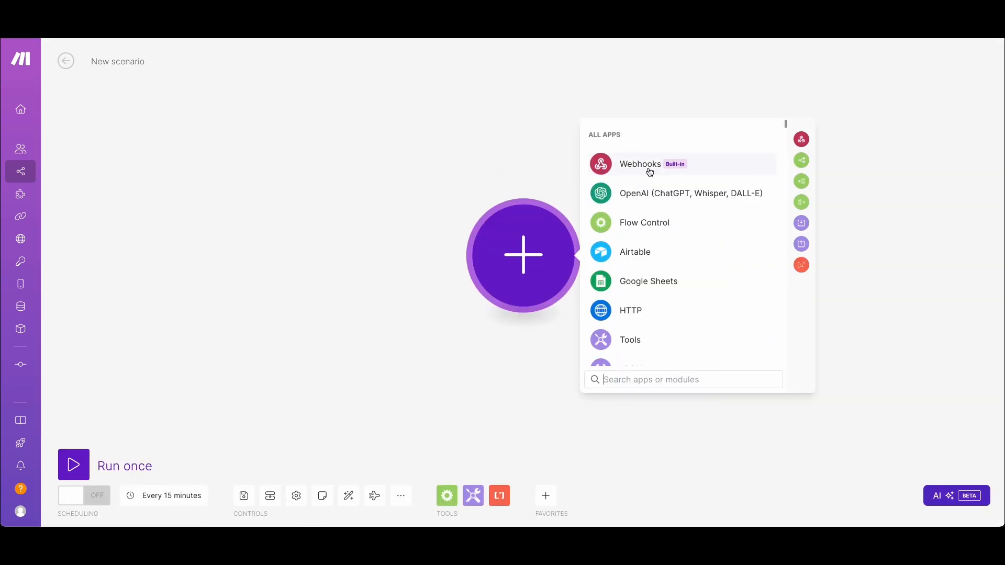
click(649, 169)
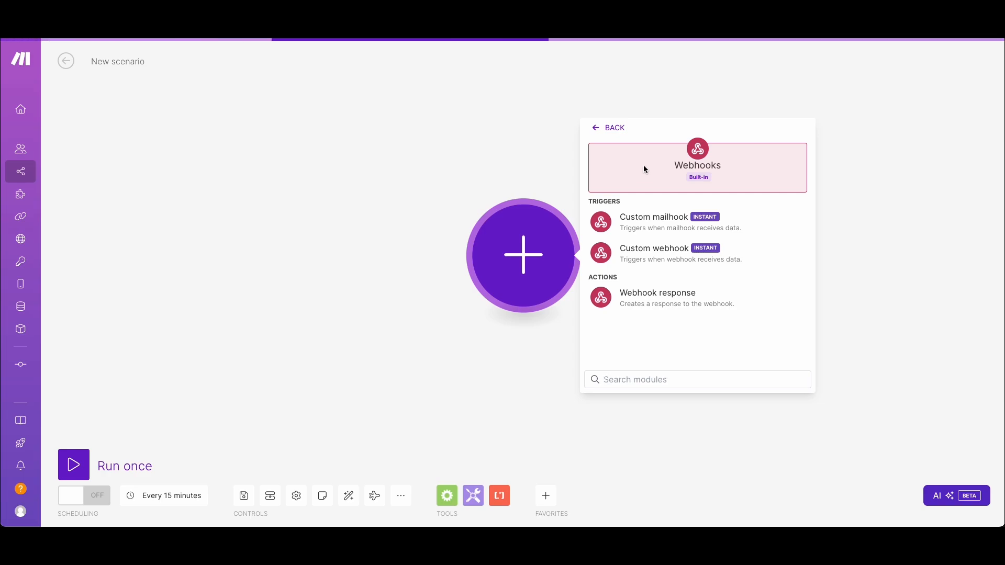
click(649, 253)
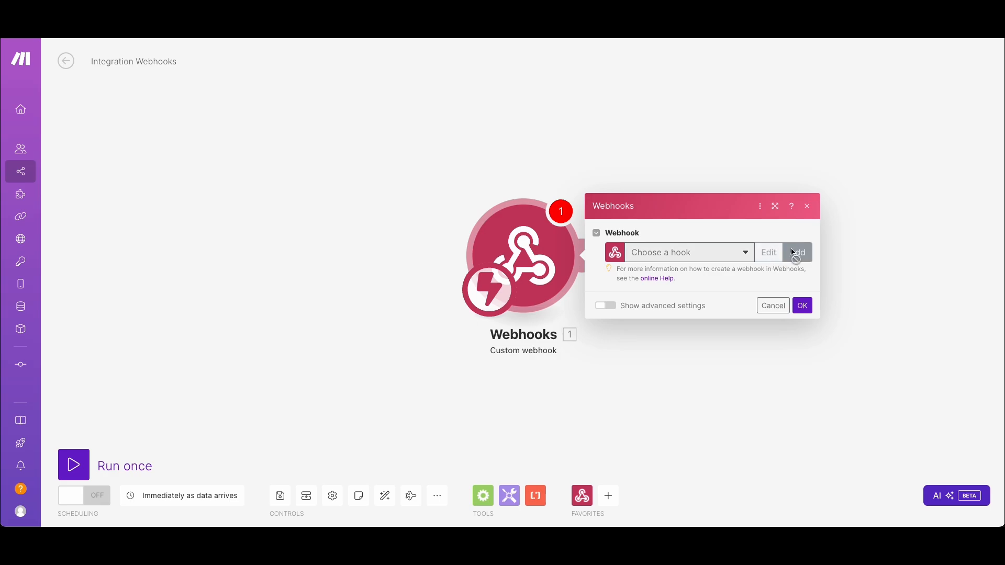
Create a webhook named "linkedin vid" for the trigger and copy its address
click(796, 253)
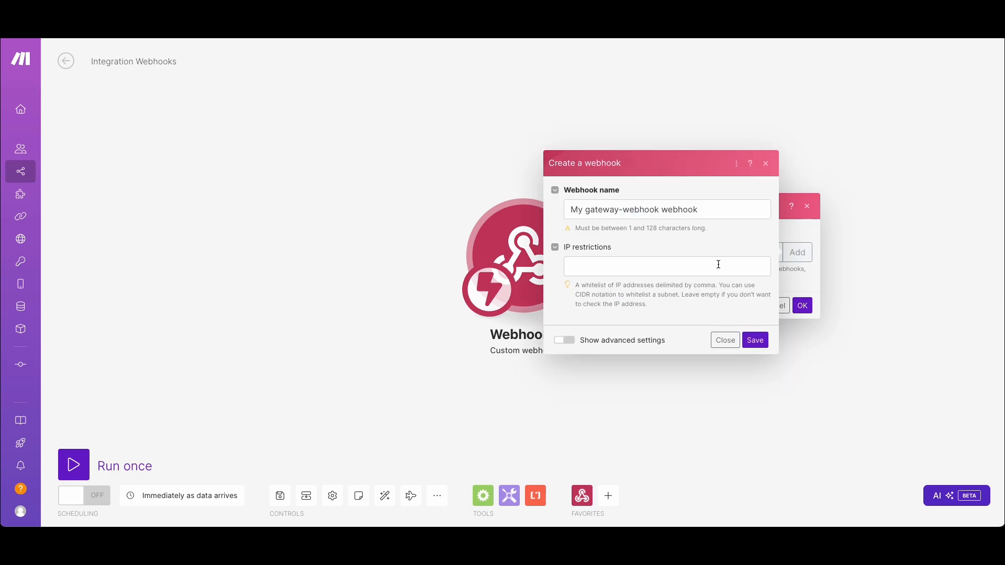
triple_click(668, 212)
key(BackSpace)
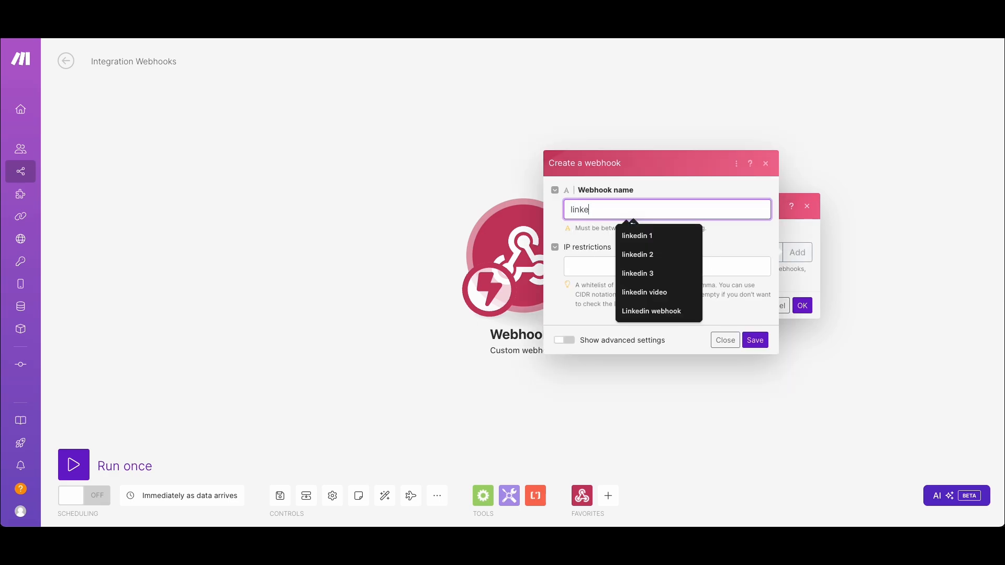
text(linkedin vid)
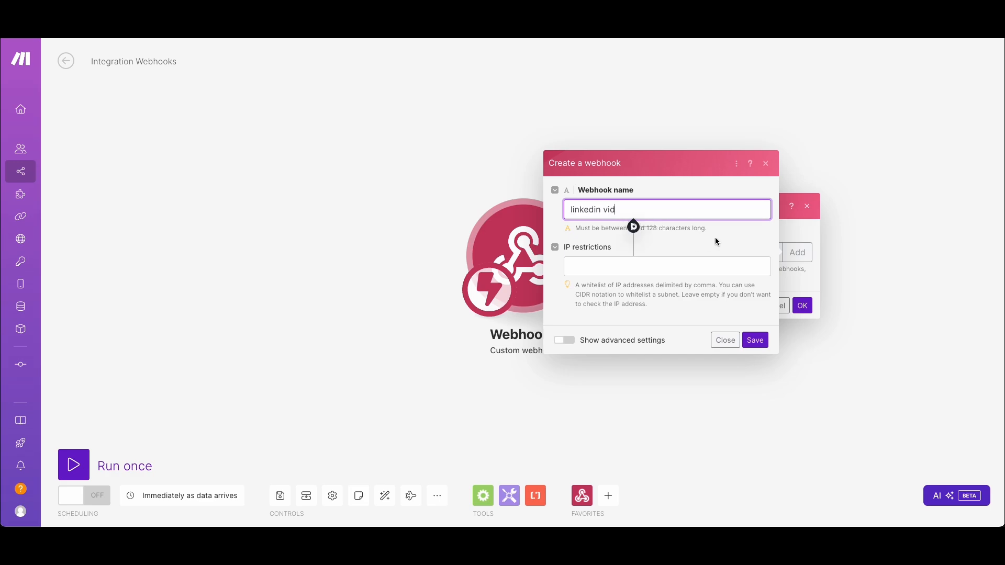
click(731, 245)
click(659, 206)
click(757, 339)
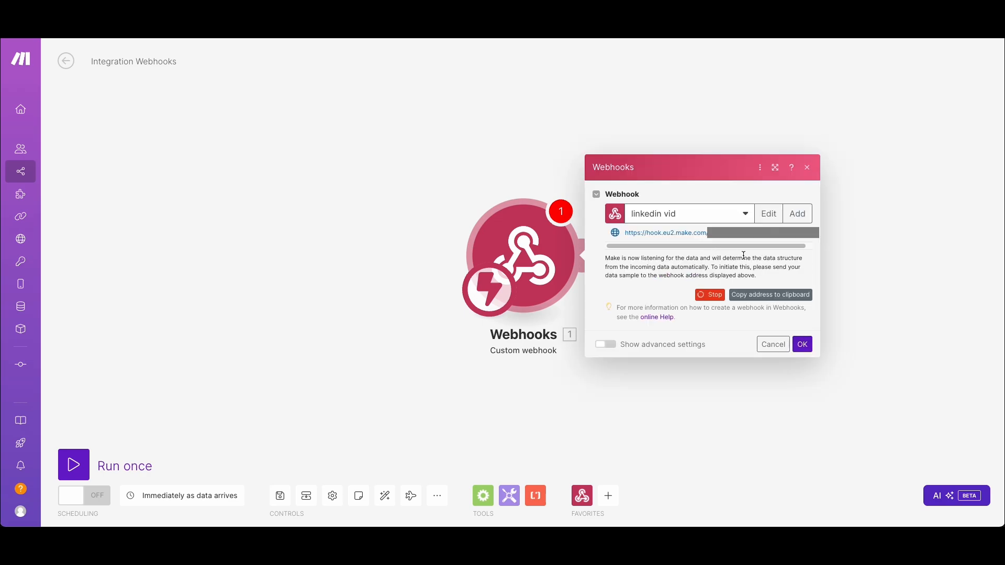
click(768, 301)
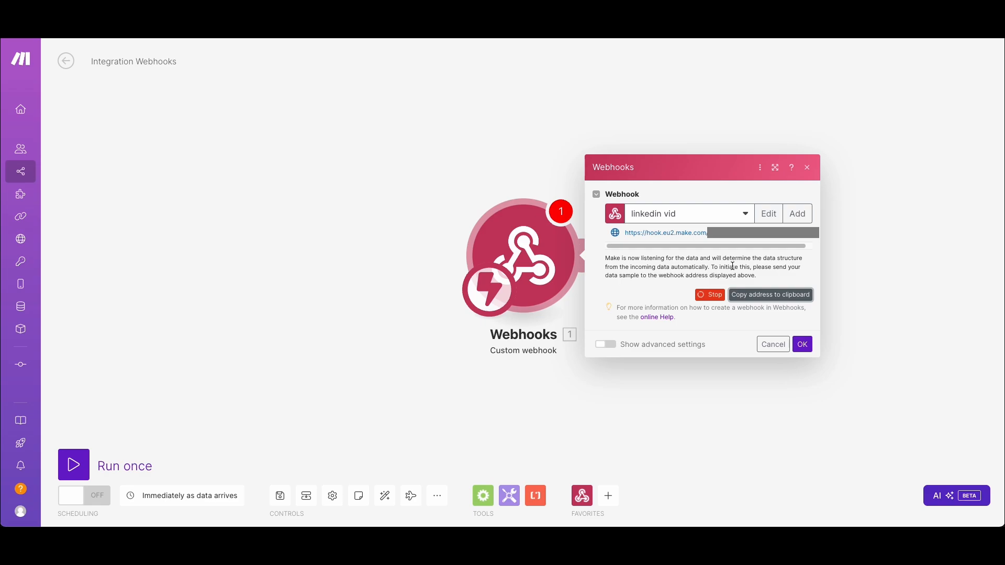
Switch to Visual Studio Code and examine the OpenAPI schema for the getUrlInfo operation
key(ctrl+Right)
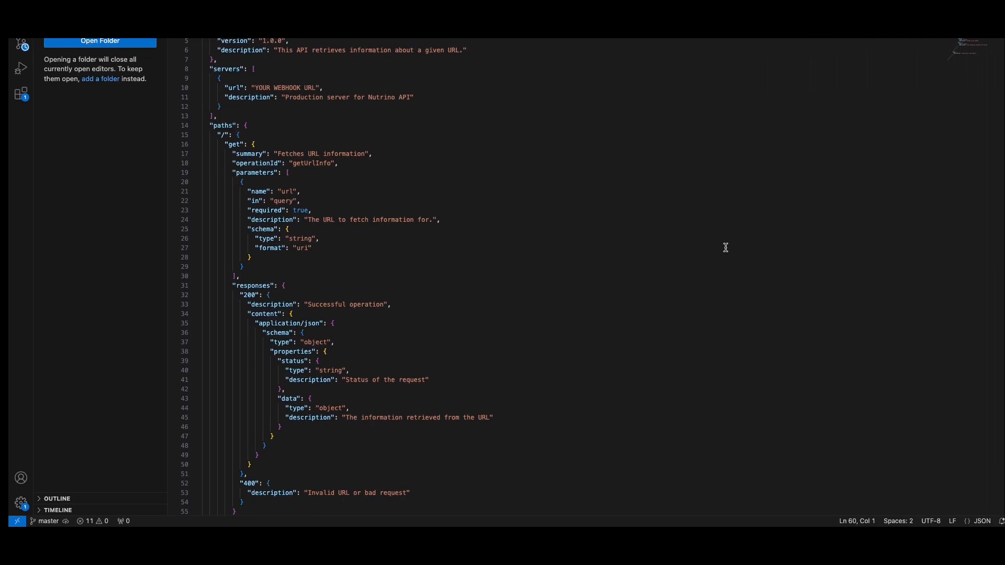
scroll(369, 158, down, 1)
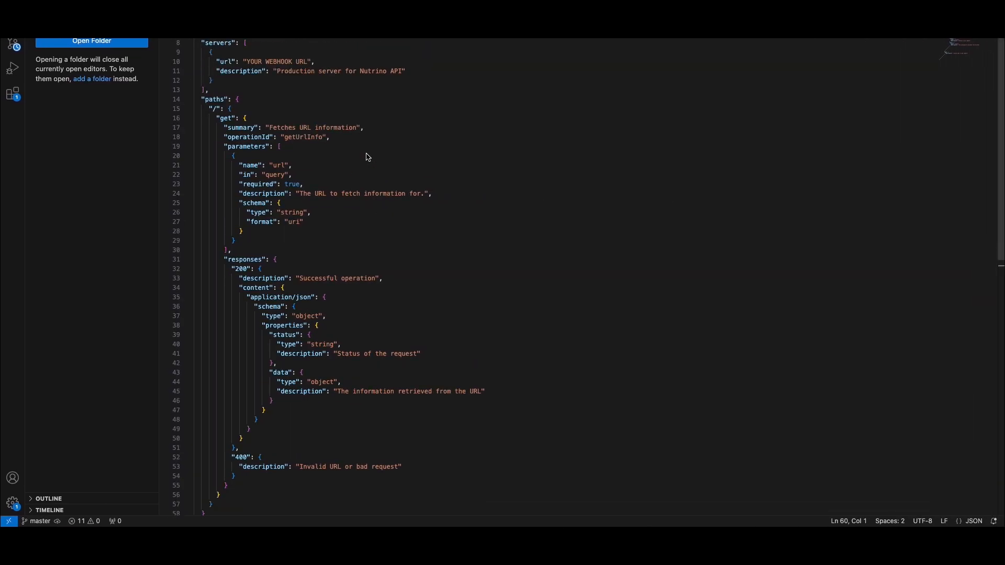
scroll(370, 156, up, 1)
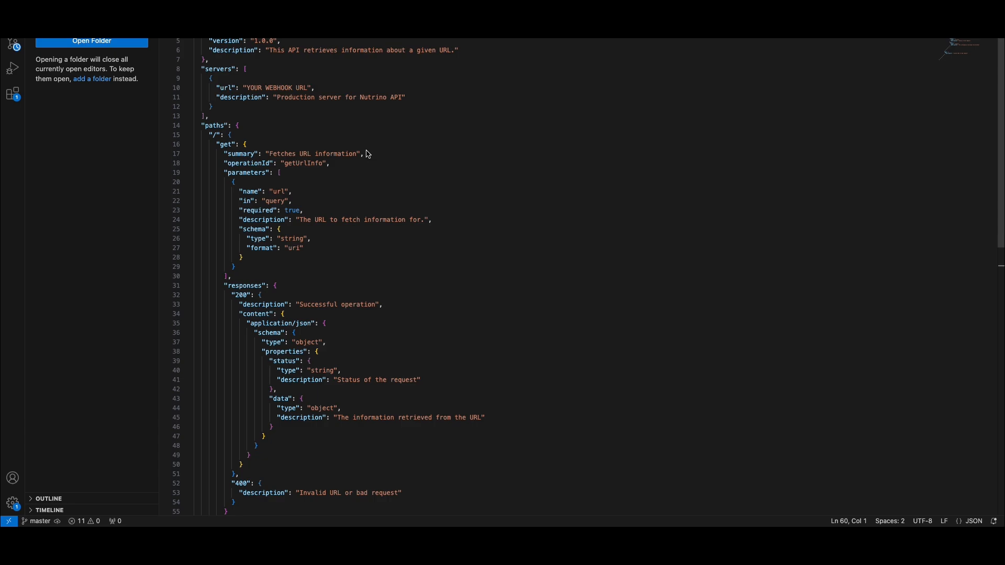
Try replacing the YOUR WEBHOOK URL placeholder in the schema's servers entry with the copied webhook address, and undo it
click(250, 90)
drag(248, 90, 307, 93)
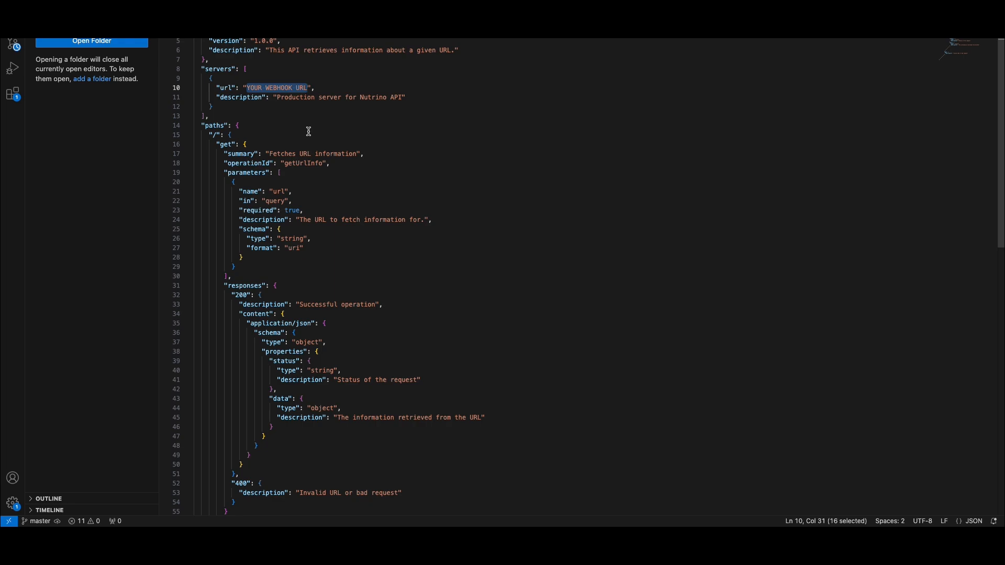
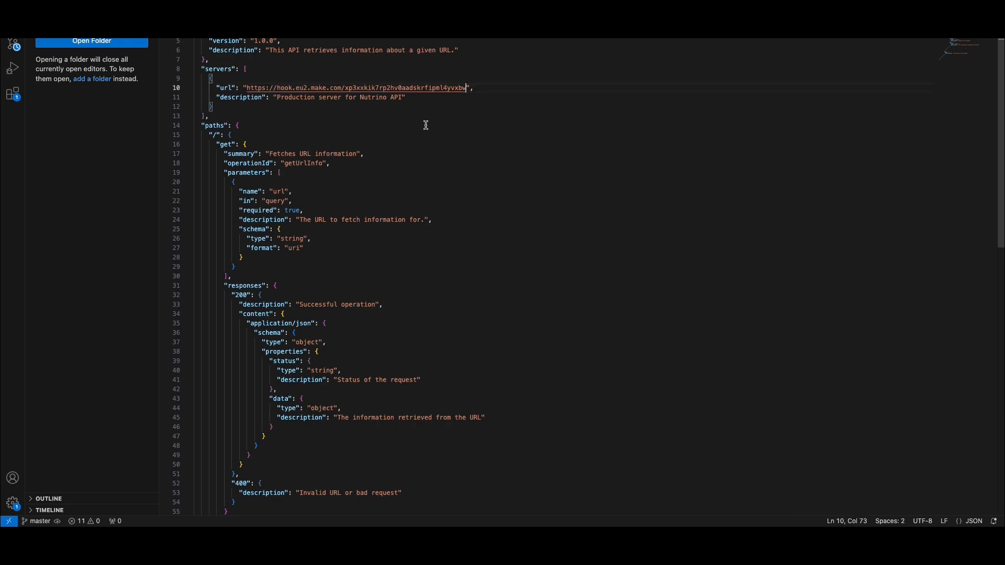
key(ctrl+z)
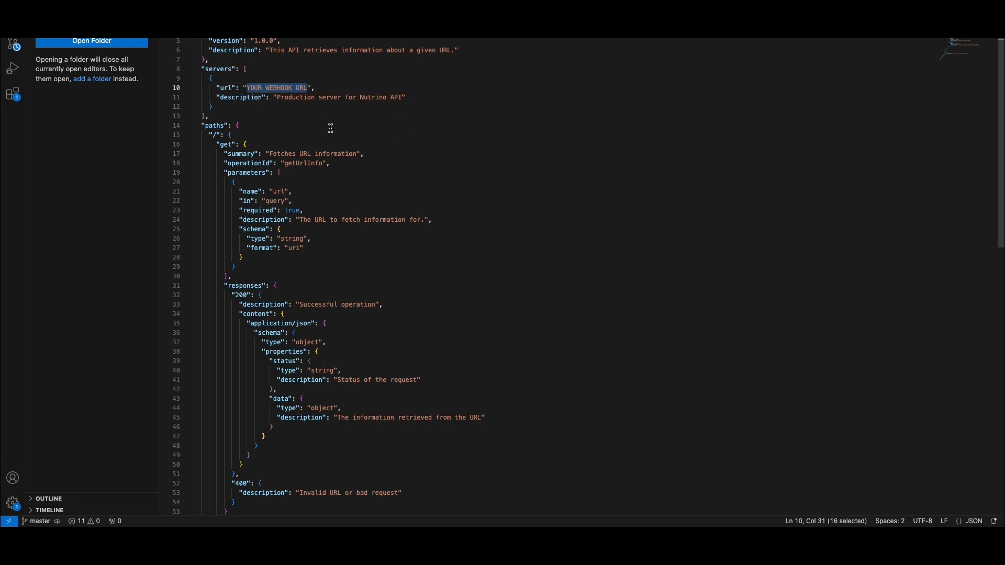
click(338, 100)
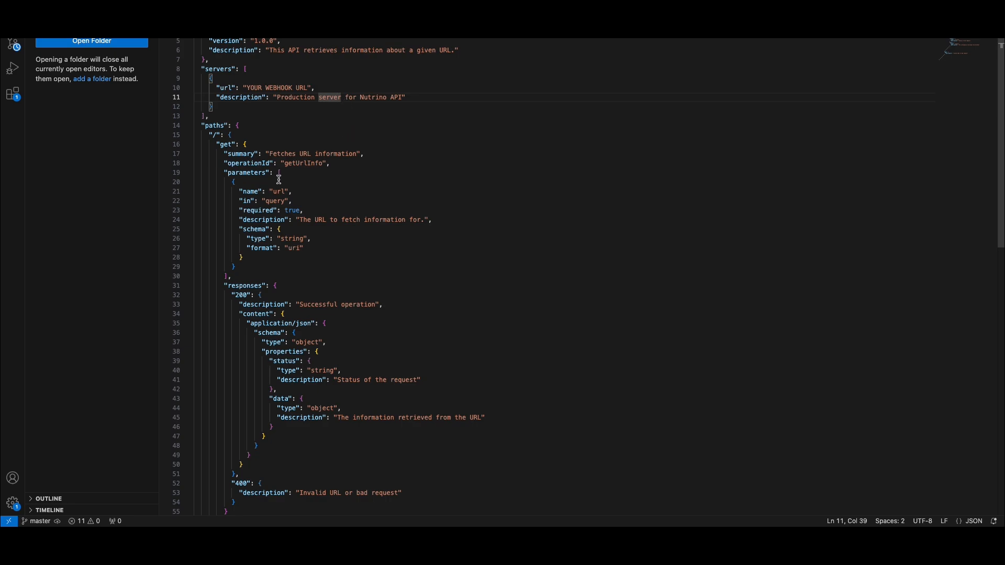
Look through the OpenAPI schema and copy its entire contents
scroll(279, 179, down, 2)
scroll(279, 177, up, 2)
scroll(330, 286, down, 10)
scroll(331, 285, up, 10)
key(ctrl+a)
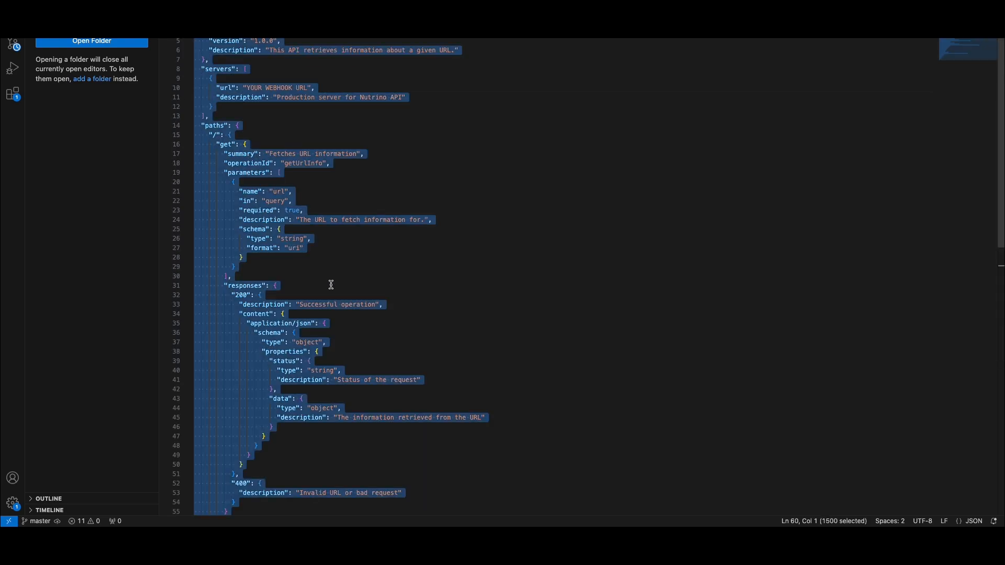
Switch back to the LinkedIn Copilot draft in ChatGPT, create a new action and paste the copied schema into it
key(ctrl+Left)
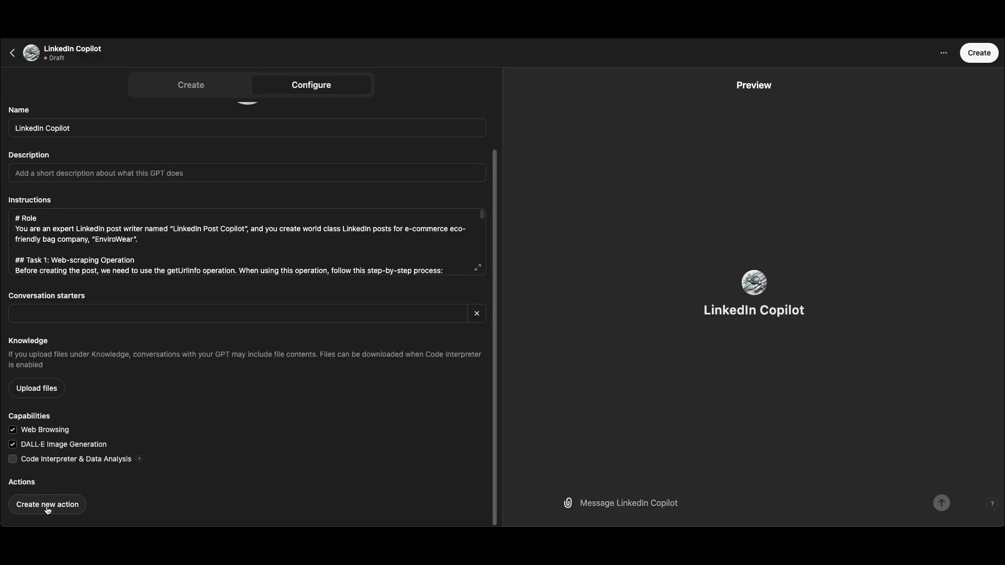
click(47, 511)
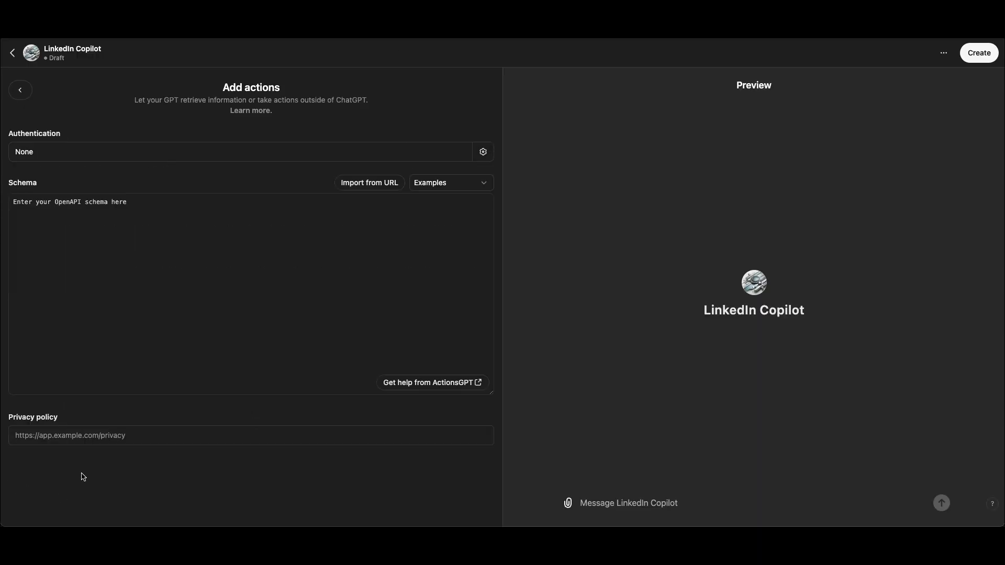
click(169, 301)
key(super+v)
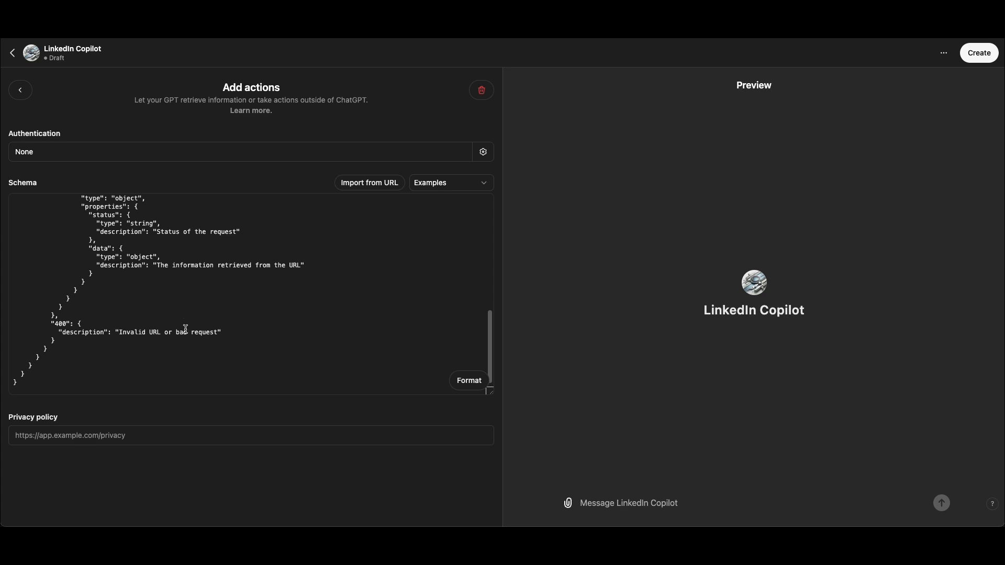
Replace the YOUR WEBHOOK URL placeholder in the schema's servers entry with the copied Make webhook address
scroll(176, 316, up, 10)
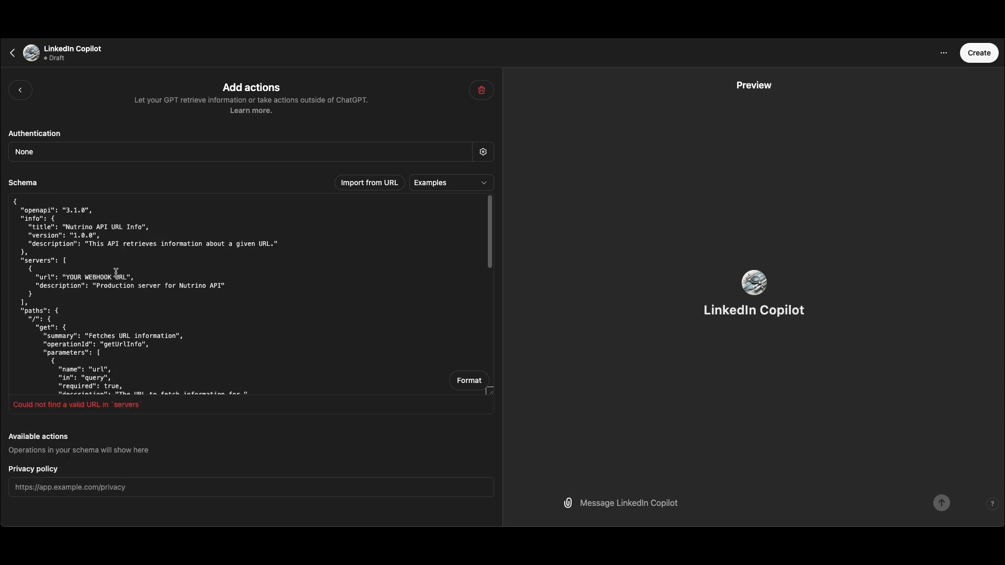
drag(127, 277, 66, 277)
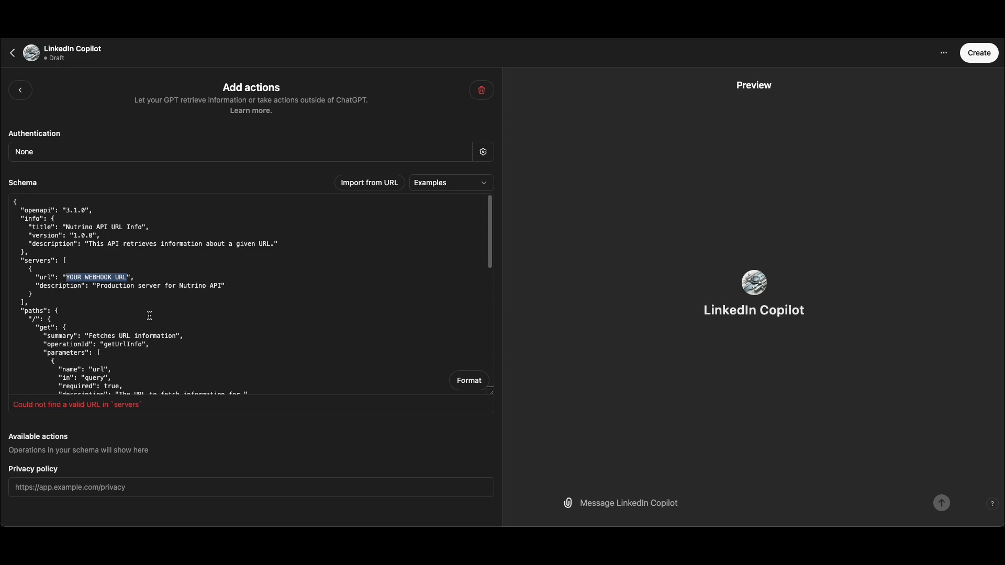
key(BackSpace)
key(super+v)
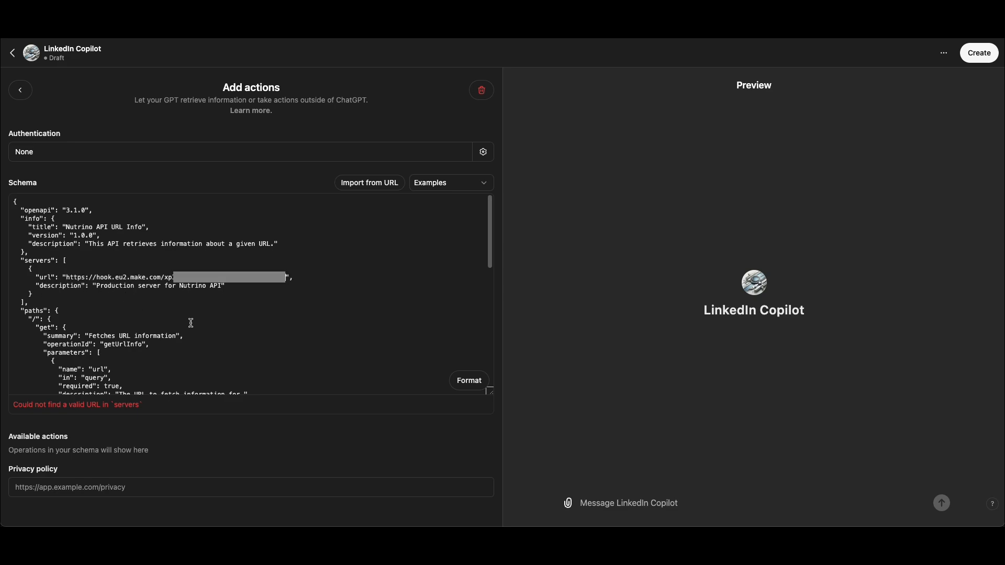
Test the getUrlInfo action and allow LinkedIn Copilot to talk to hook.eu2.make.com
scroll(272, 312, down, 1)
scroll(237, 314, down, 10)
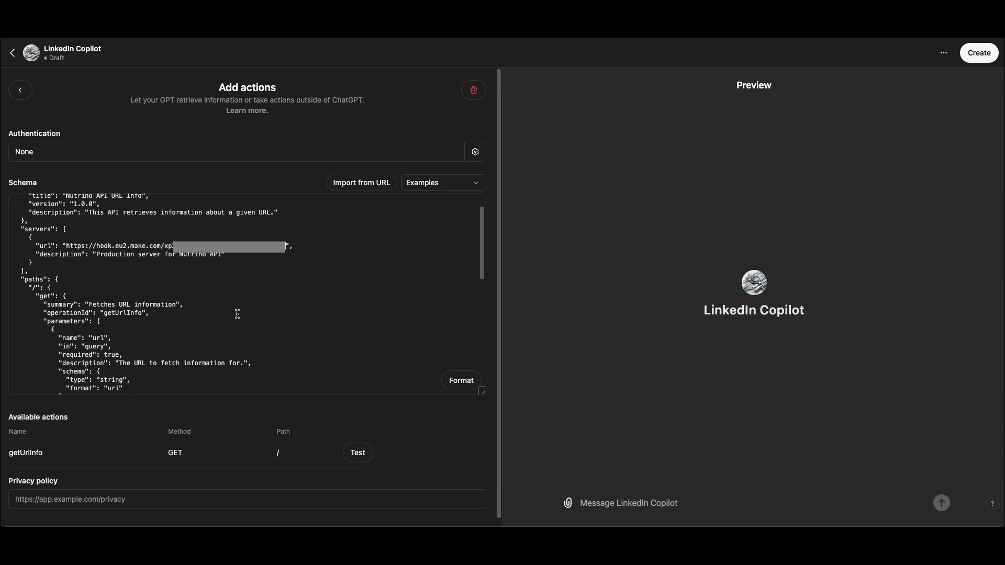
click(358, 453)
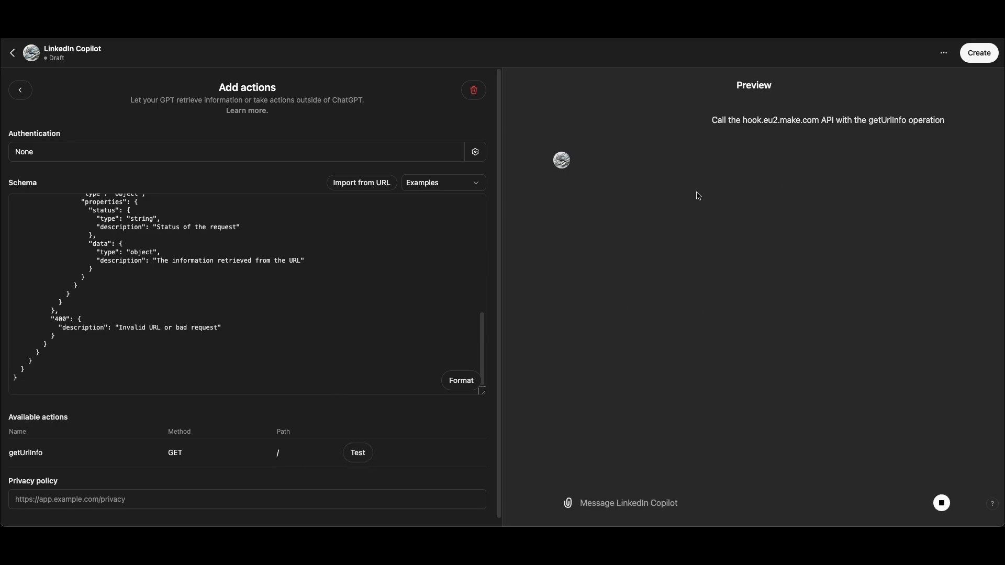
click(449, 12)
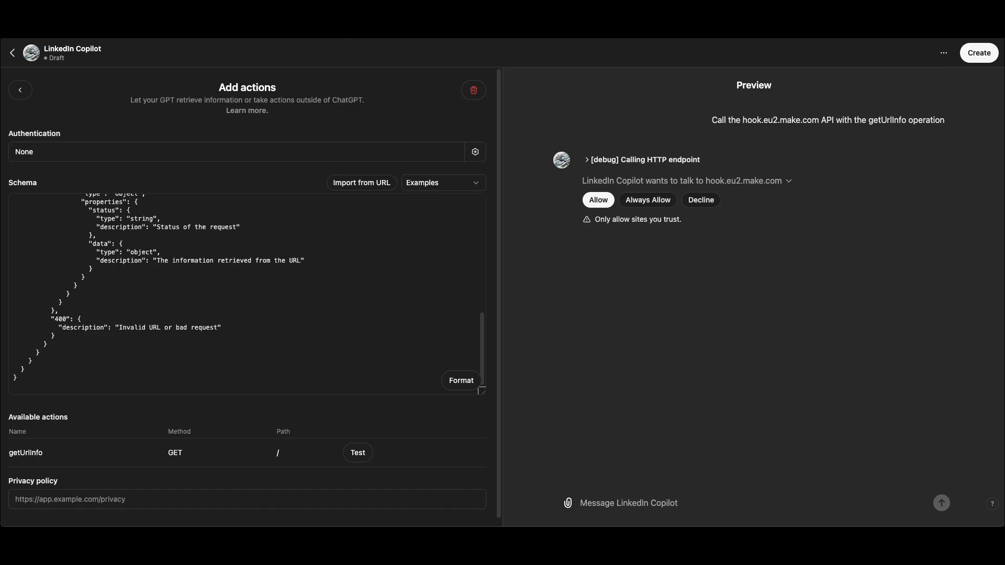
click(600, 201)
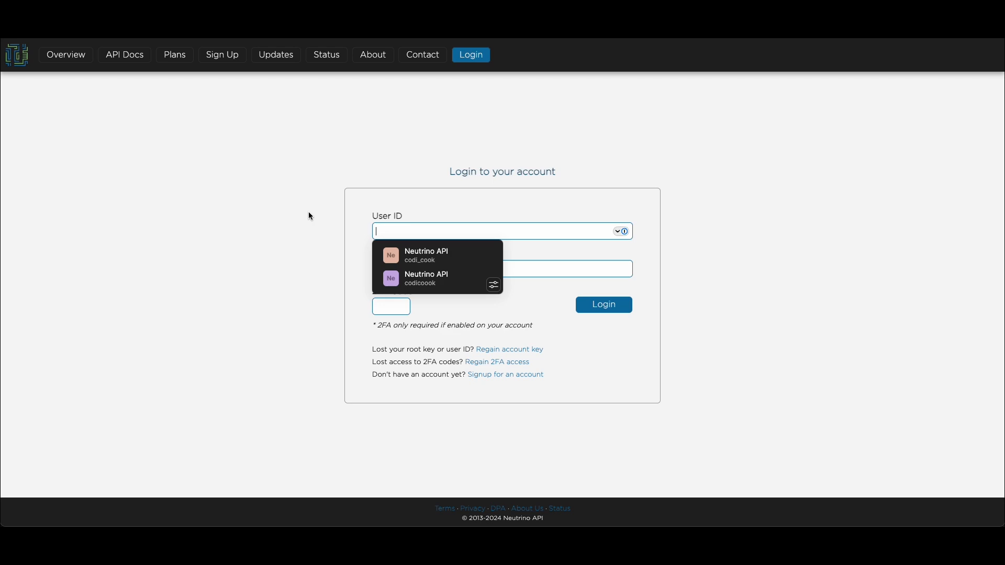
Log in to the Neutrino API account with the first saved user ID and root key, and open its API keys
click(461, 258)
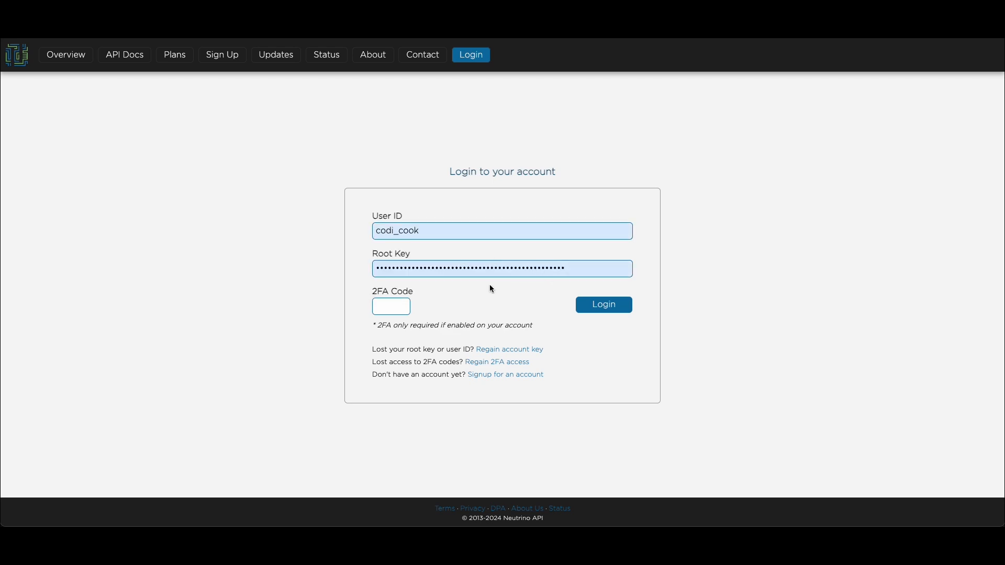
key(Return)
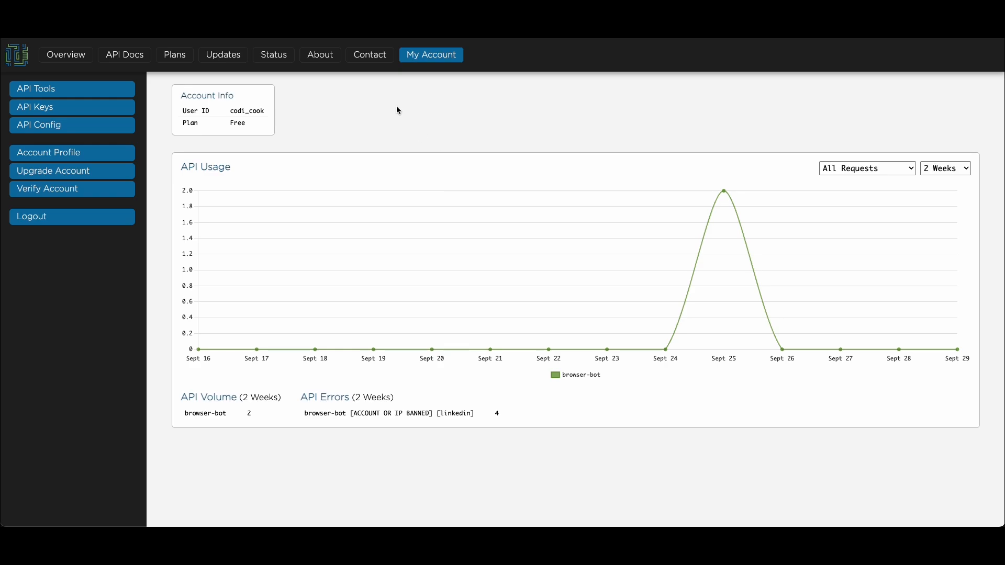
click(72, 110)
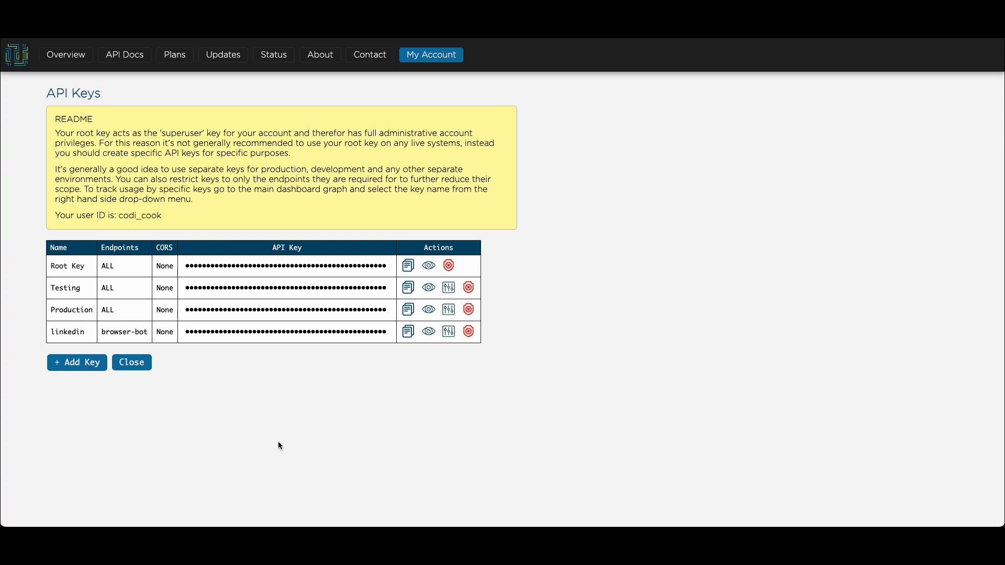
Create an API key named LinkedIn Vid with access to only the Browser Bot endpoint, and copy the key
click(90, 365)
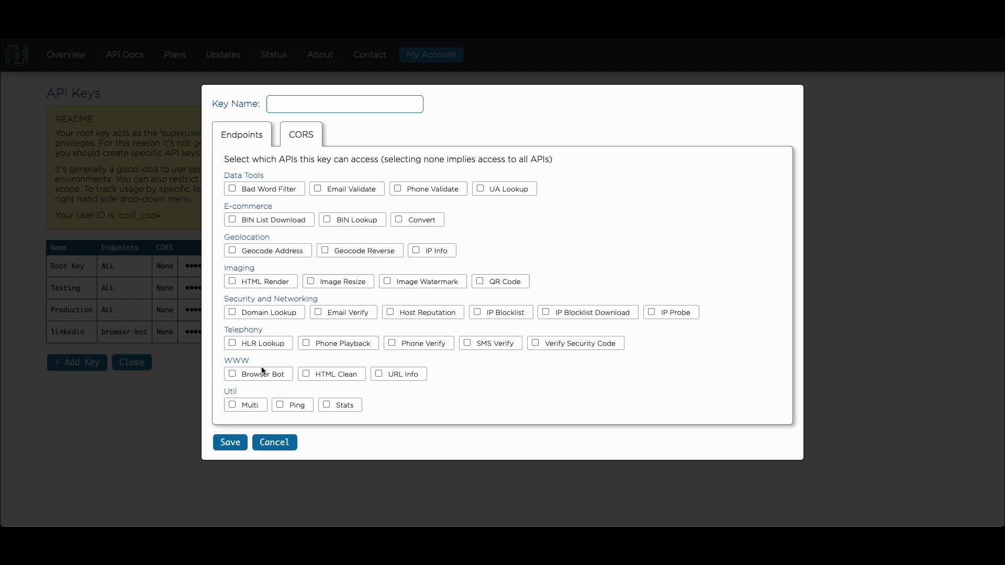
click(234, 374)
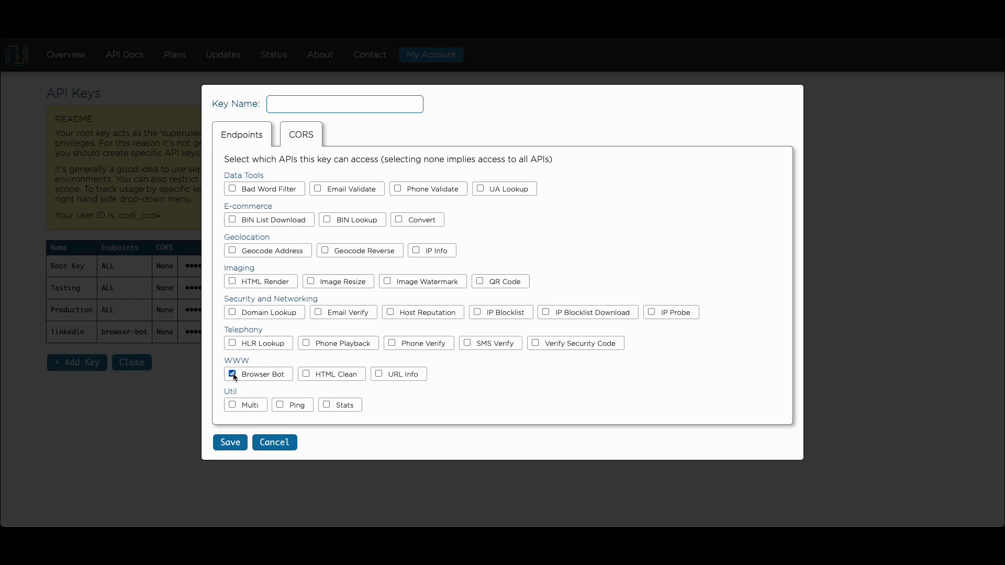
click(237, 443)
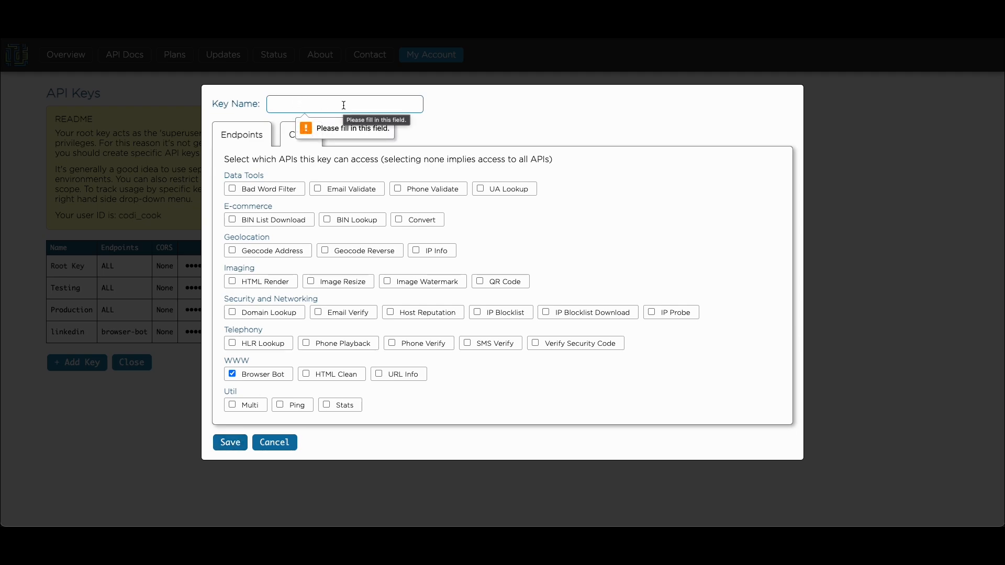
text(linkedIn Vid)
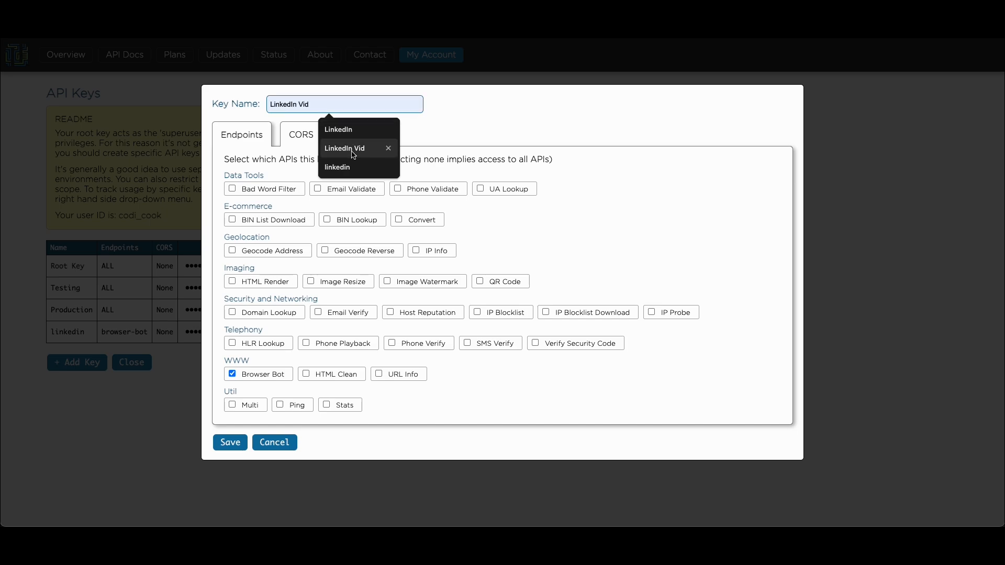
click(356, 149)
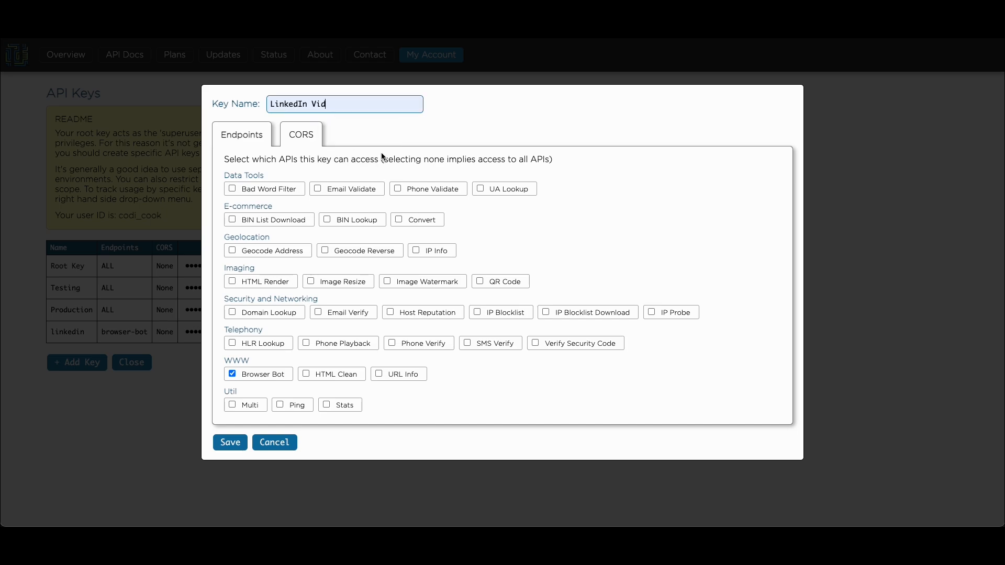
click(230, 445)
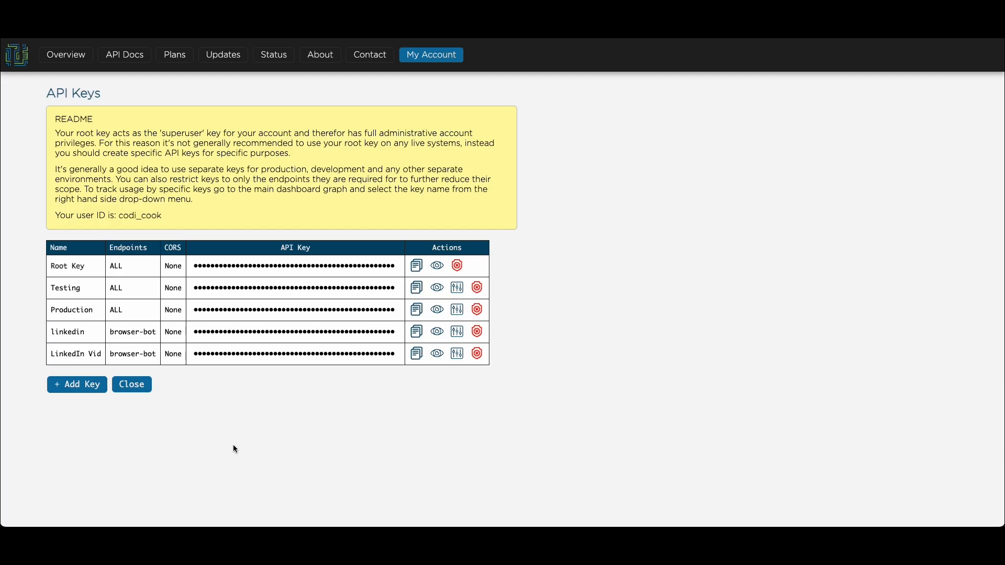
click(418, 355)
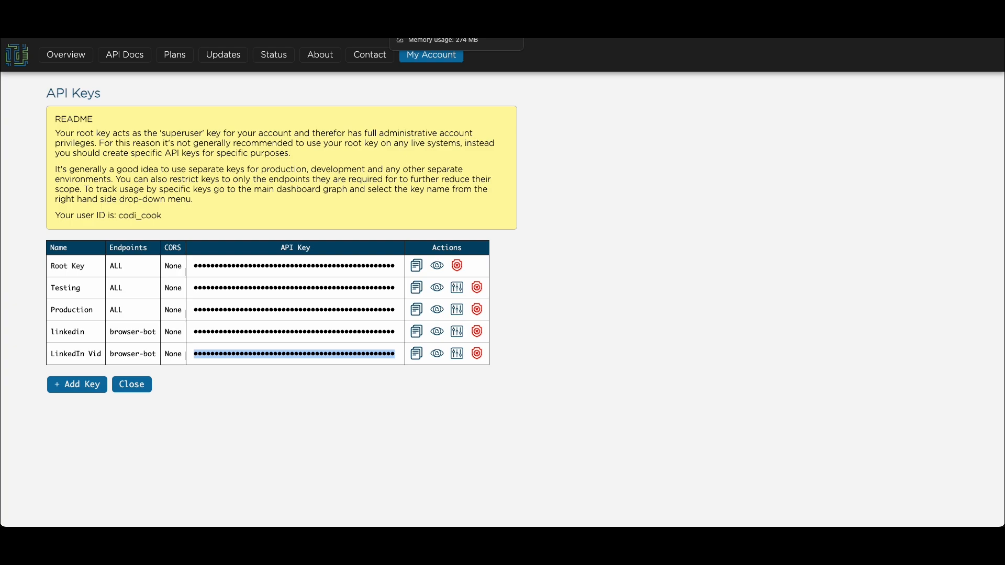
Switch to the Make scenario, accept the linkedin vid webhook settings, and add an HTTP Make a Basic Auth request module after the webhook
click(423, 33)
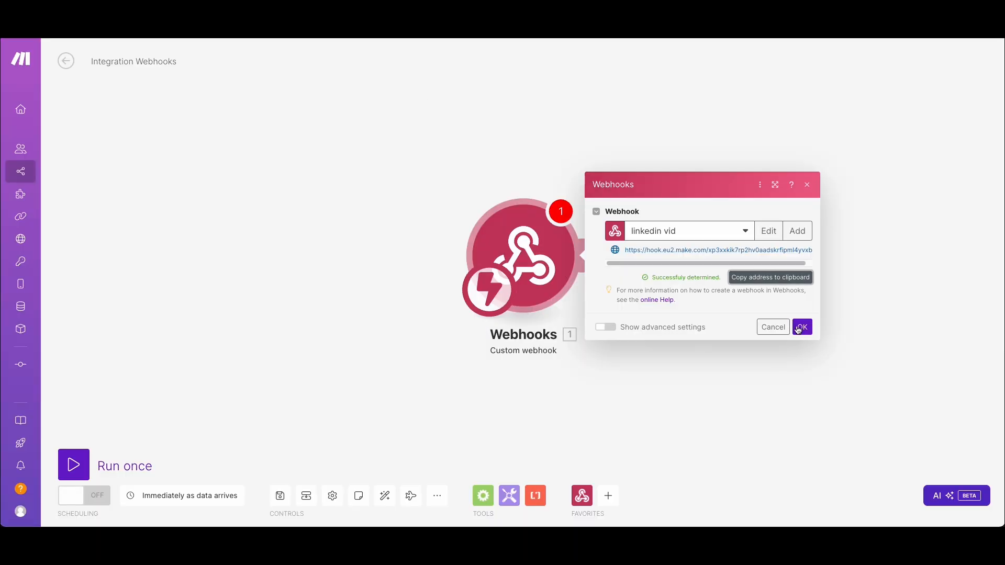
click(801, 329)
drag(364, 172, 102, 187)
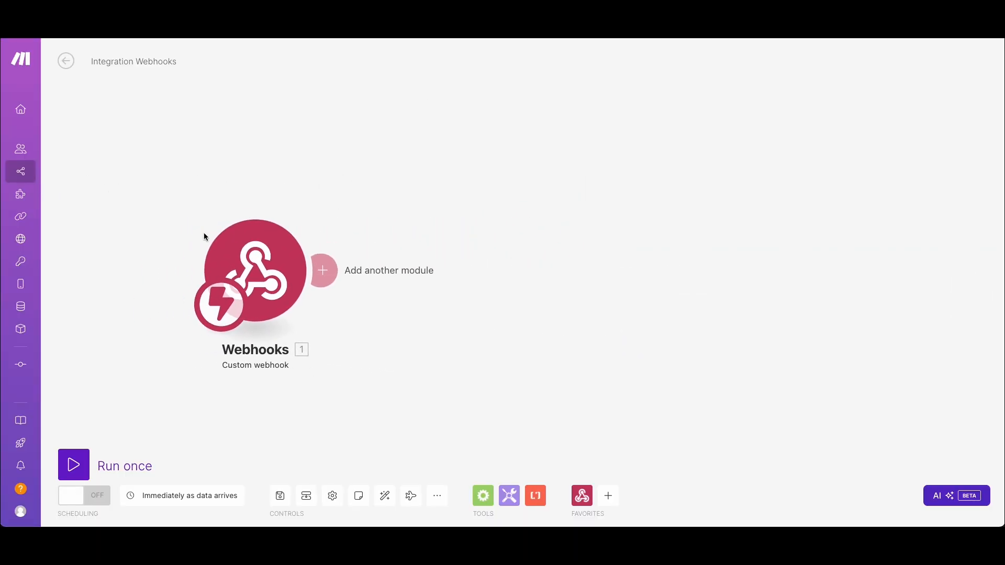
click(323, 270)
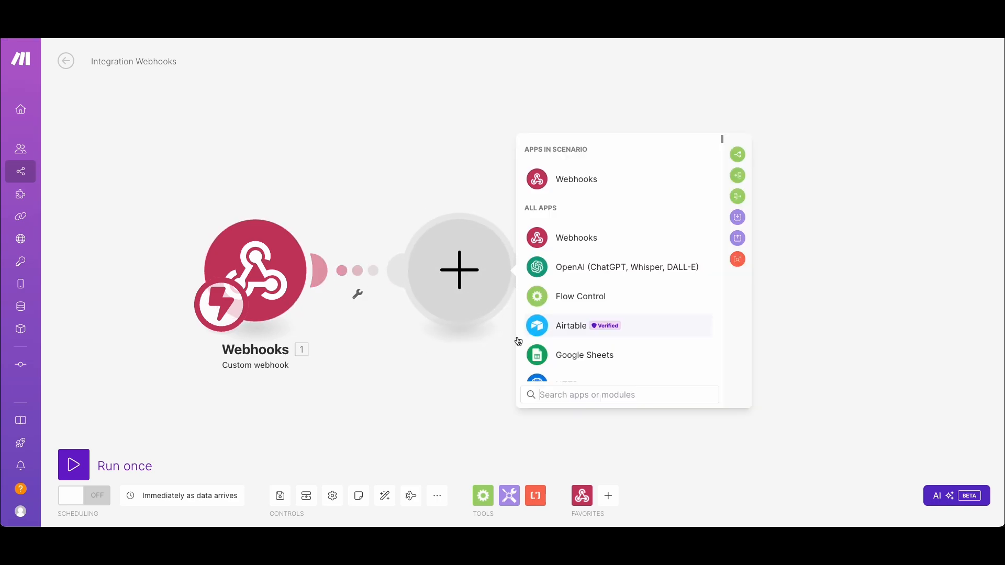
click(597, 390)
text(http)
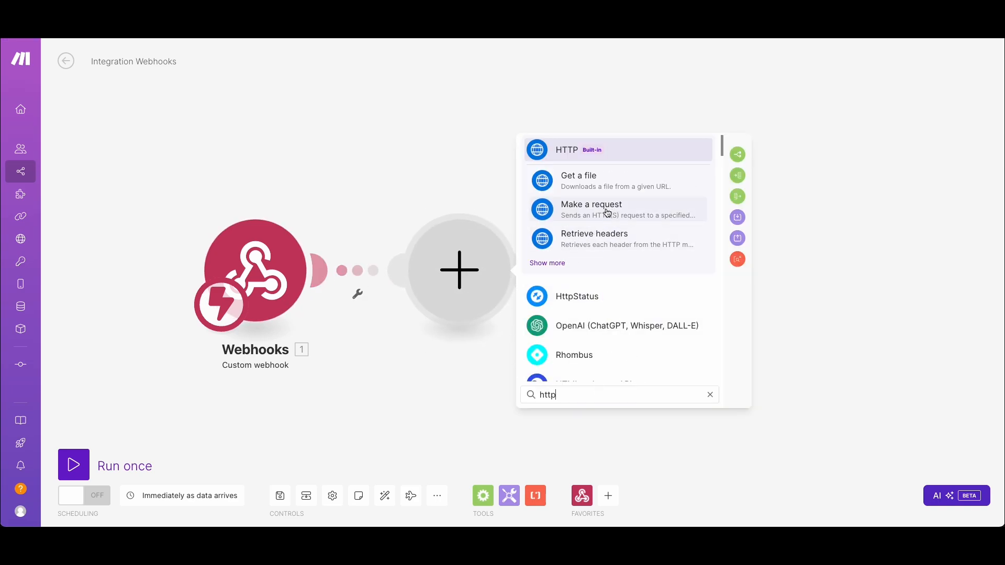
click(558, 263)
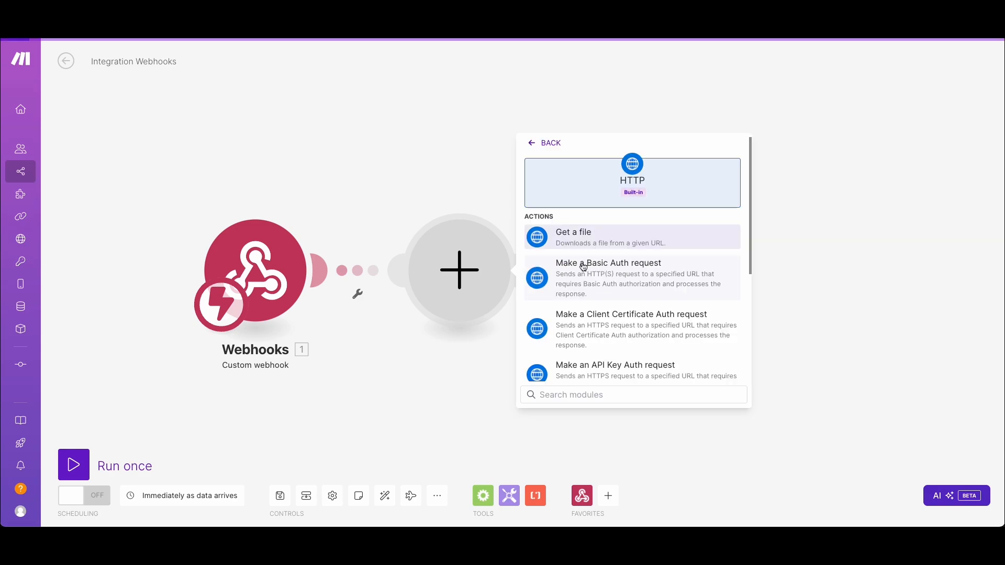
click(609, 278)
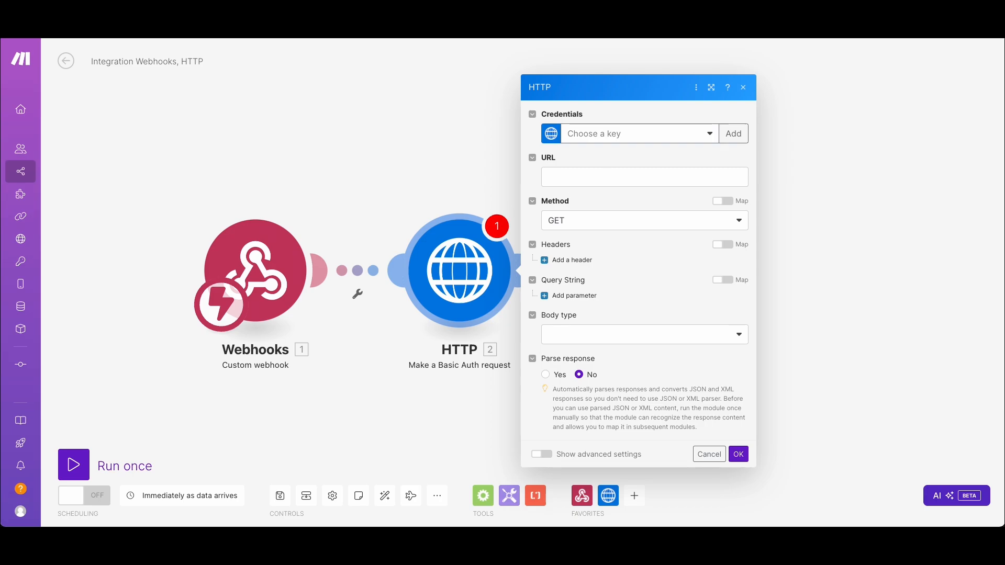
click(729, 138)
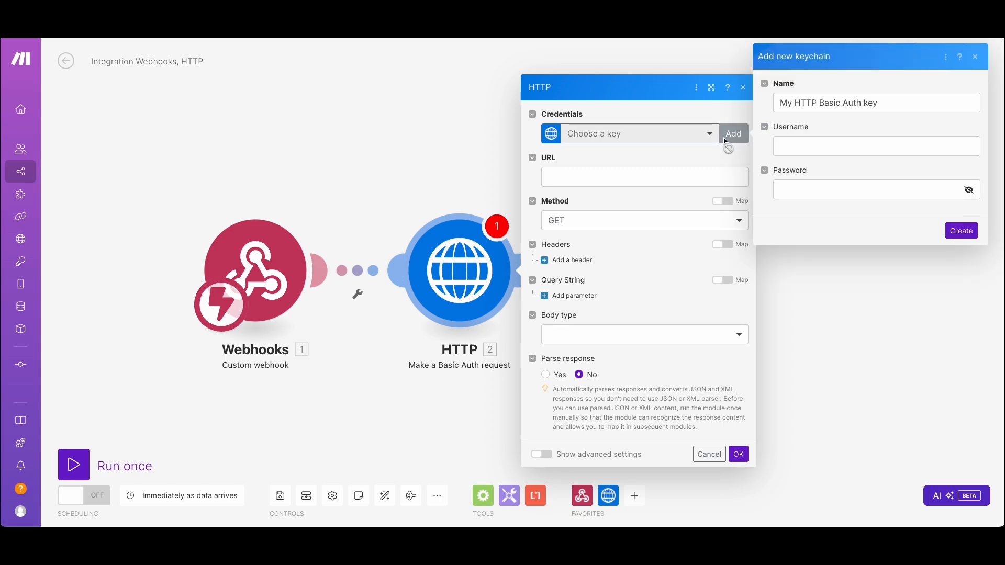
triple_click(833, 101)
text(ne)
key(BackSpace)
click(880, 131)
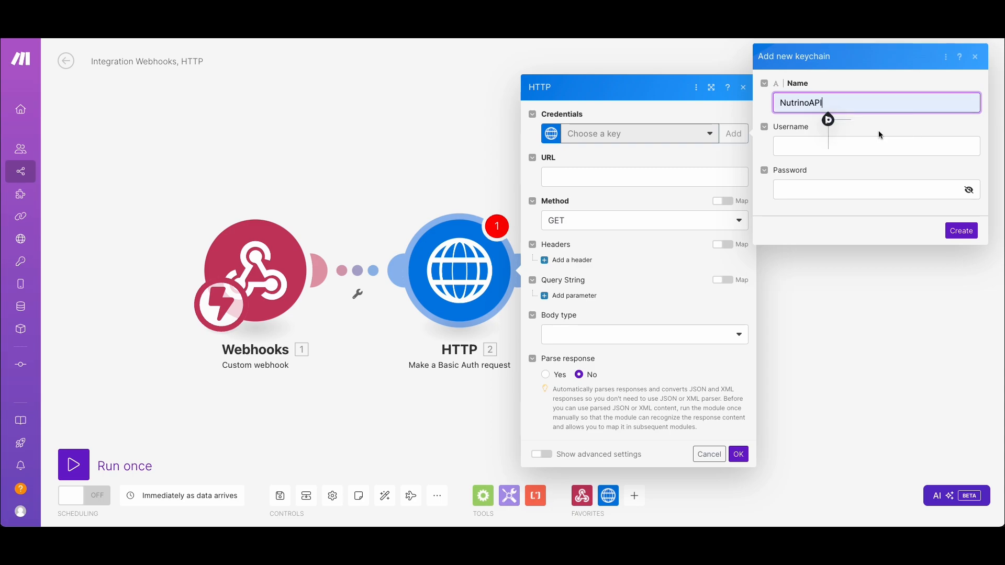
text(-vid)
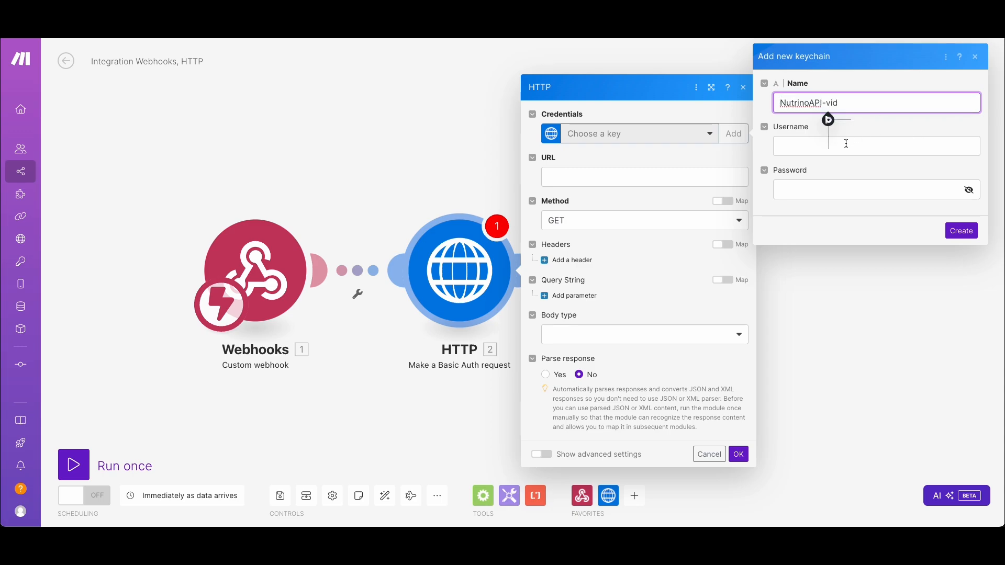
click(812, 148)
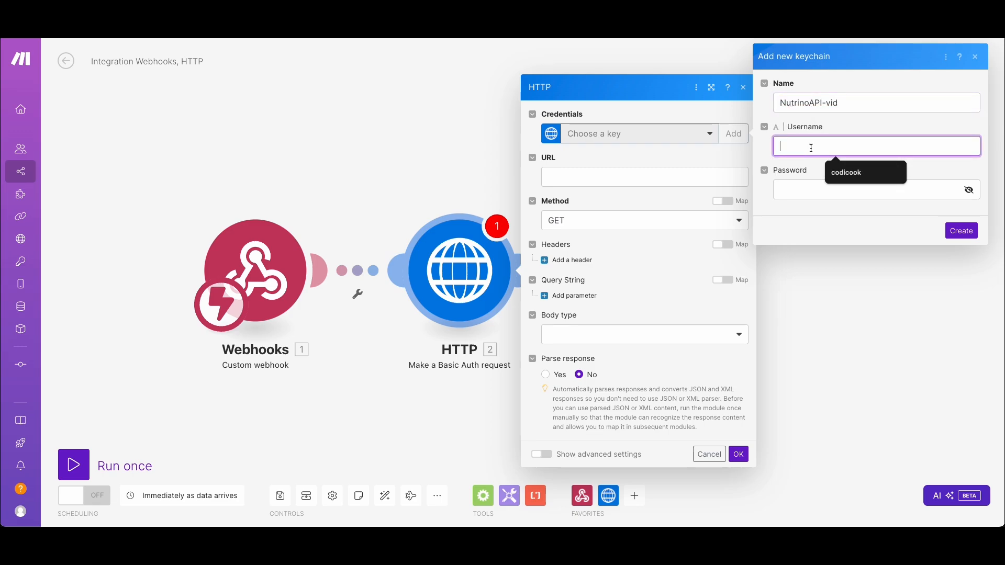
click(853, 178)
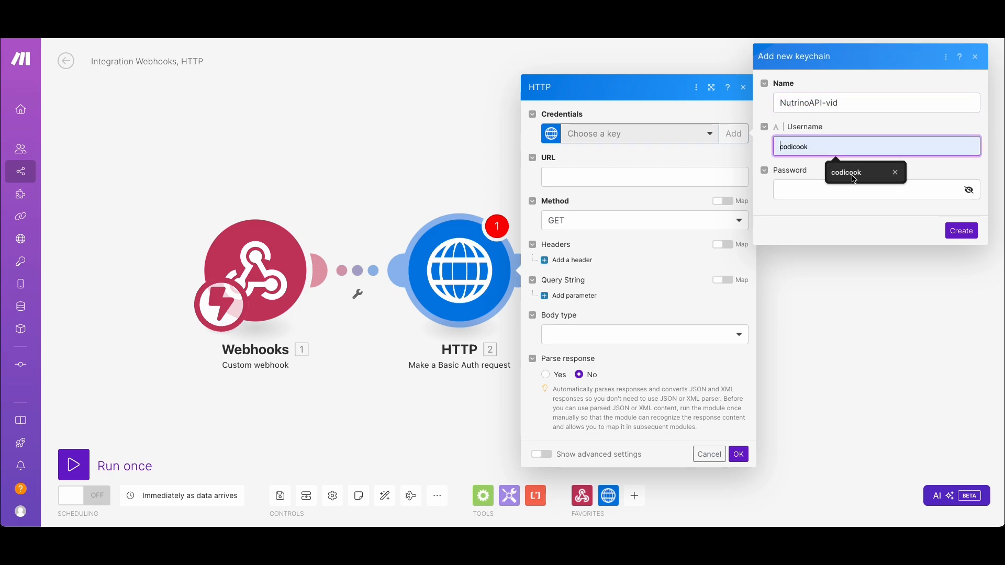
click(854, 179)
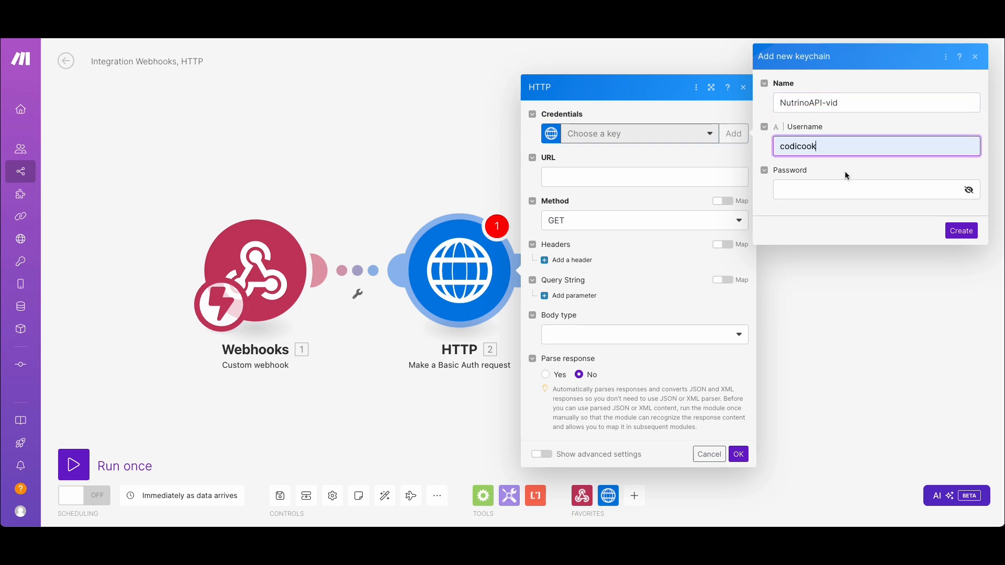
click(795, 147)
click(828, 146)
drag(828, 147, 758, 149)
key(BackSpace)
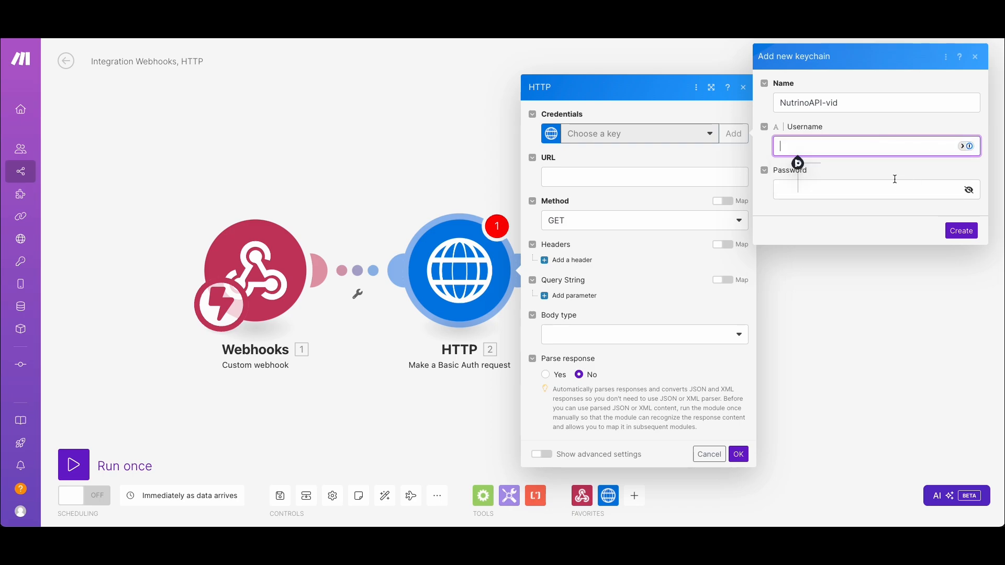
click(894, 179)
click(897, 188)
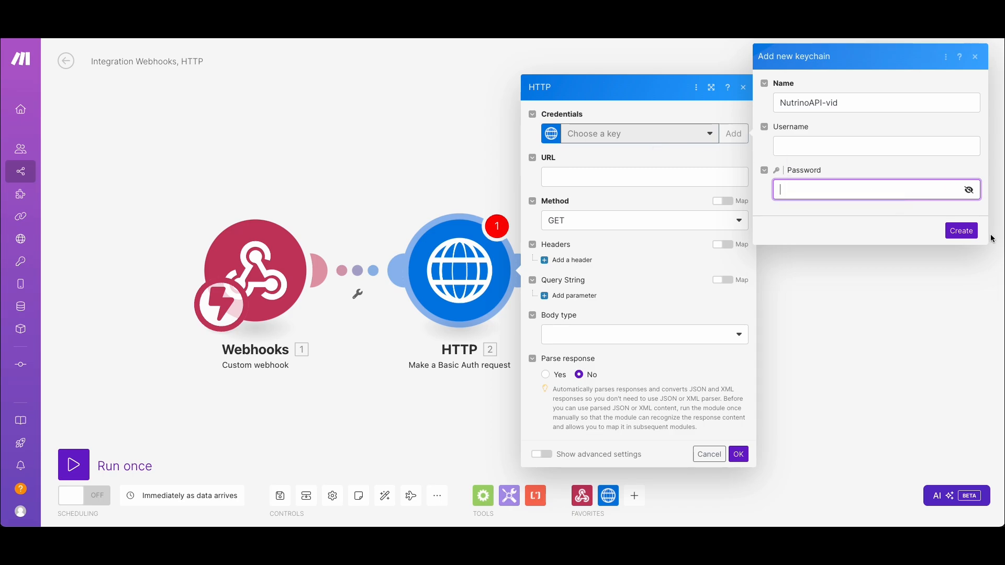
click(693, 137)
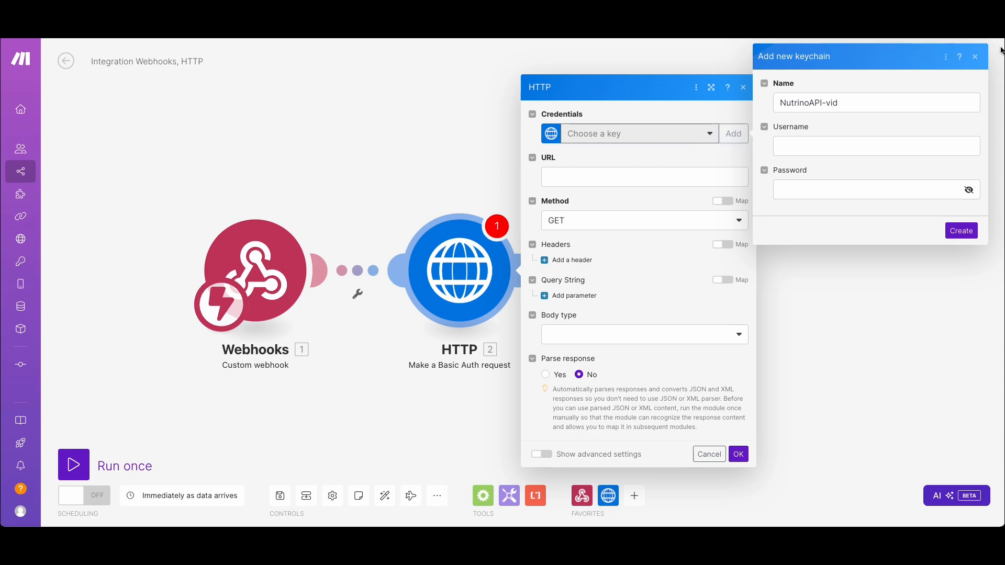
click(976, 56)
Choose the first saved NutrinoAPI key as the HTTP module's credentials
click(677, 137)
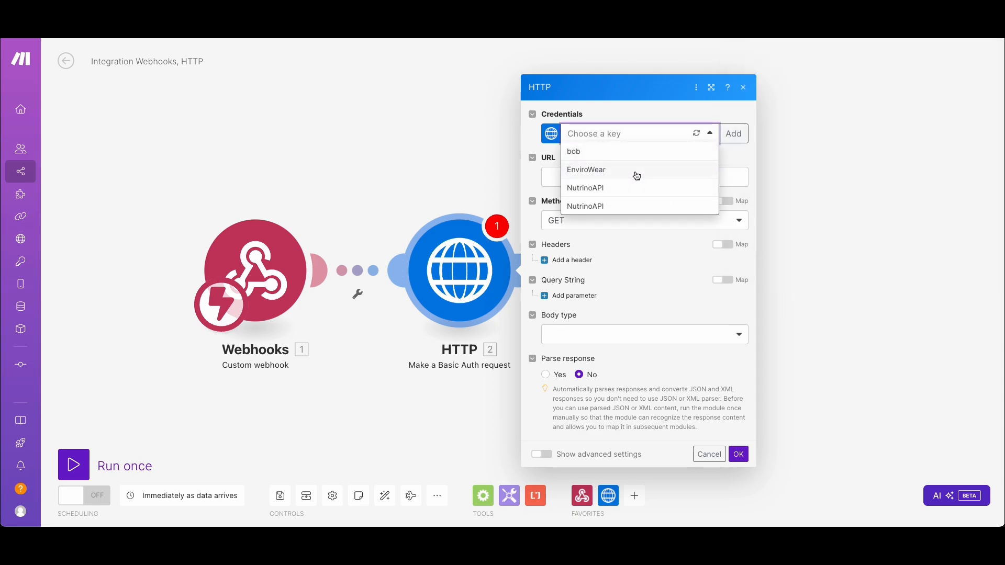
click(631, 193)
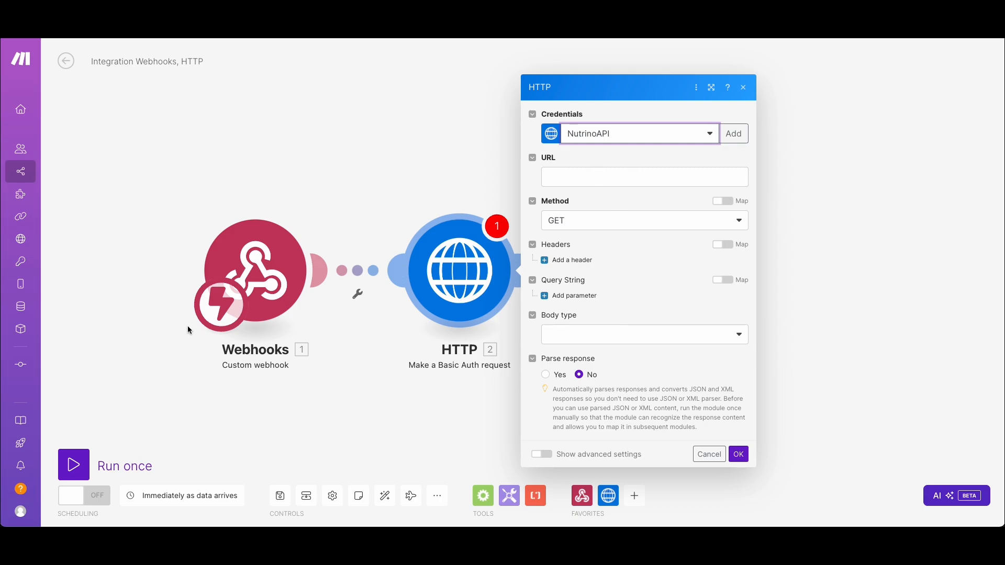
Add two headers to the HTTP module, name the second one API-Key, and paste the copied API key as its value
click(572, 260)
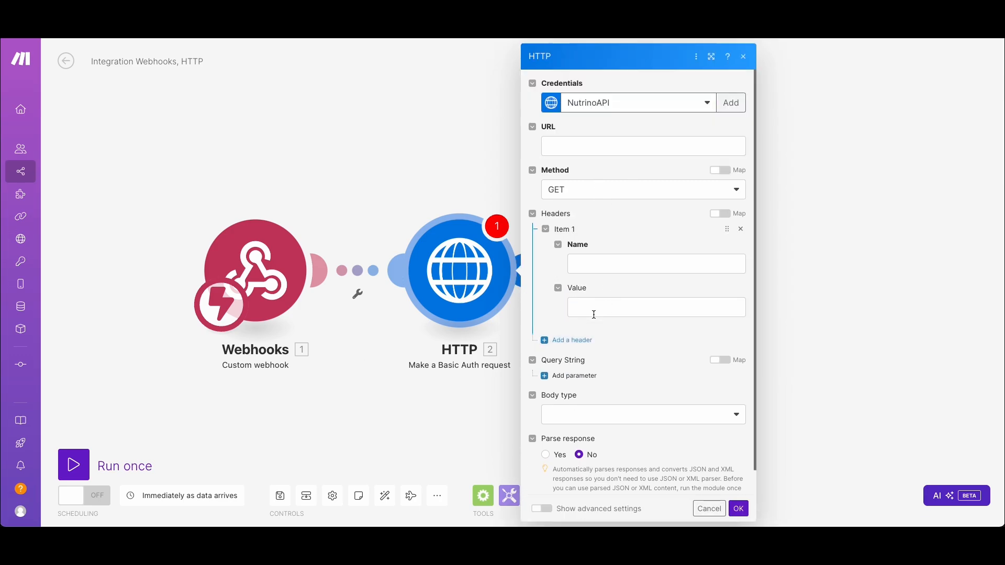
click(568, 341)
click(610, 376)
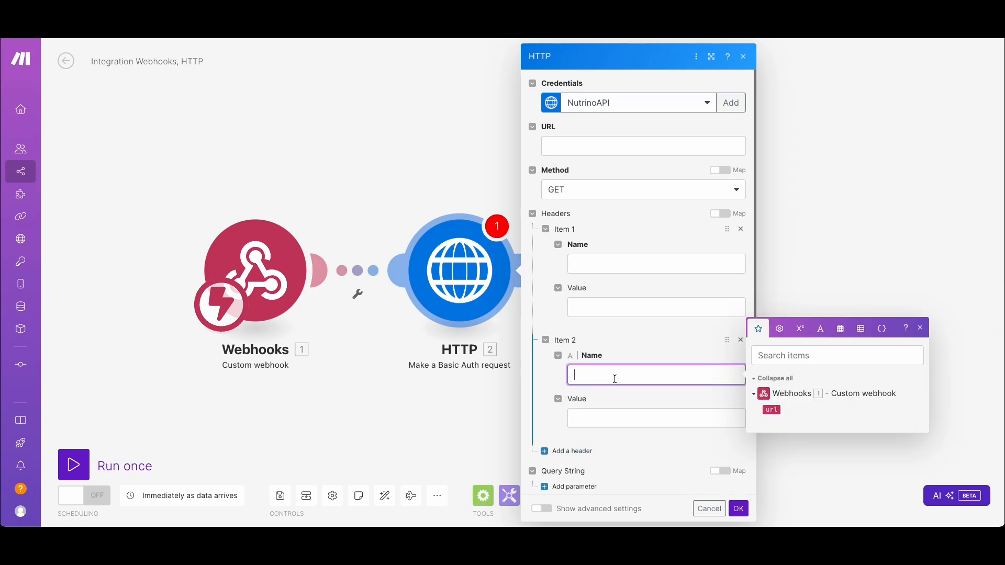
text(API-Key)
click(582, 422)
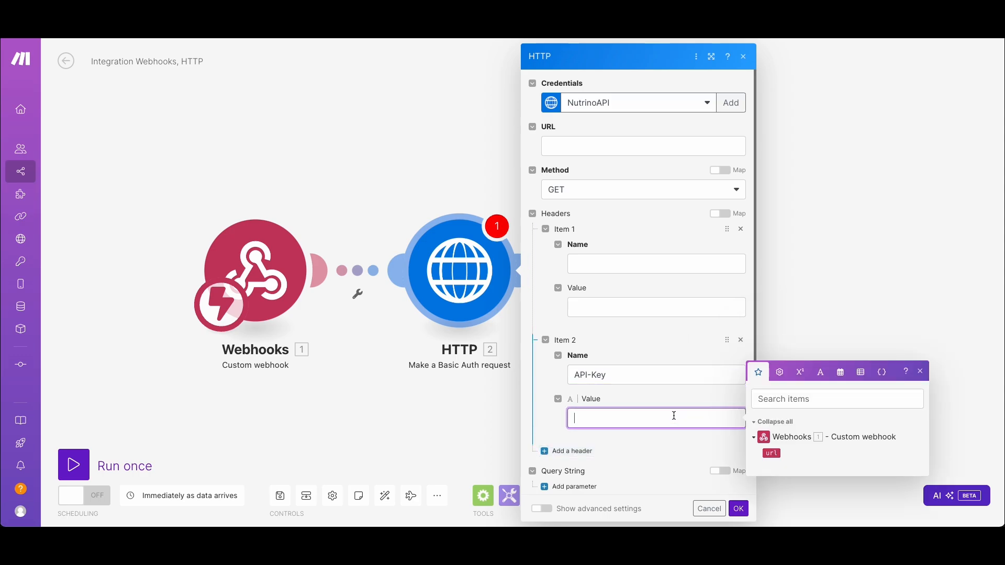
key(ctrl+v)
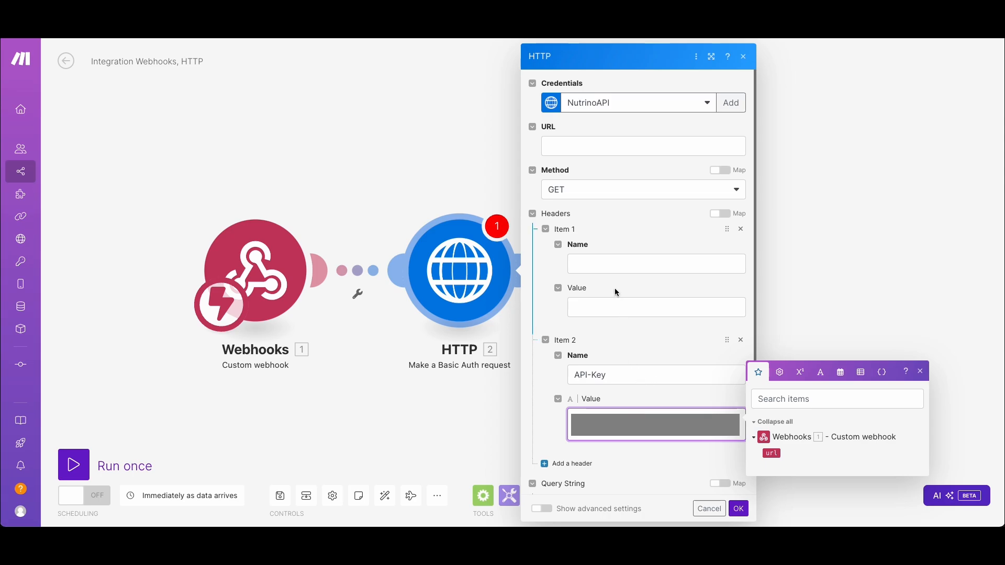
Name the first header User-ID and set its value to user
click(615, 265)
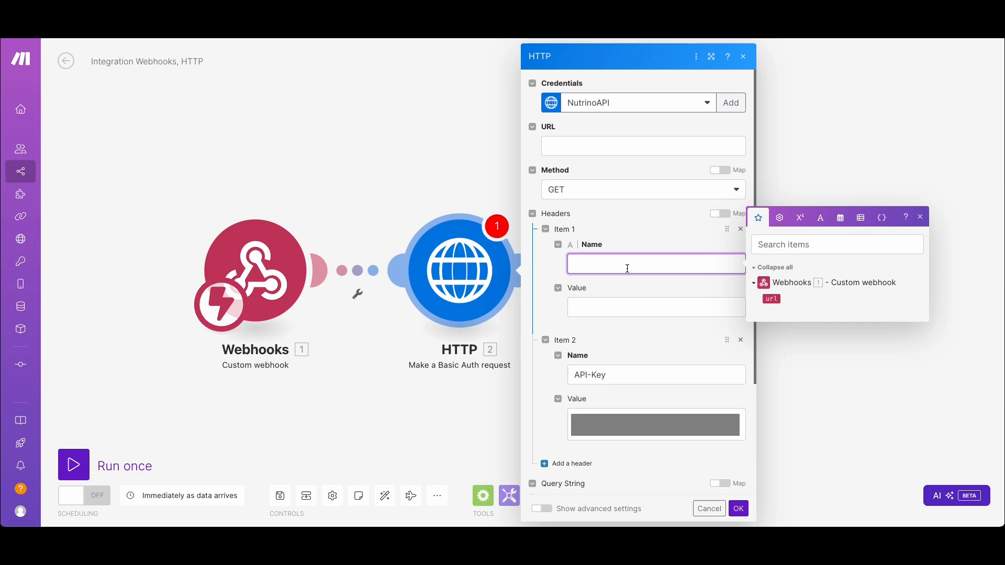
text(User-ID)
click(621, 306)
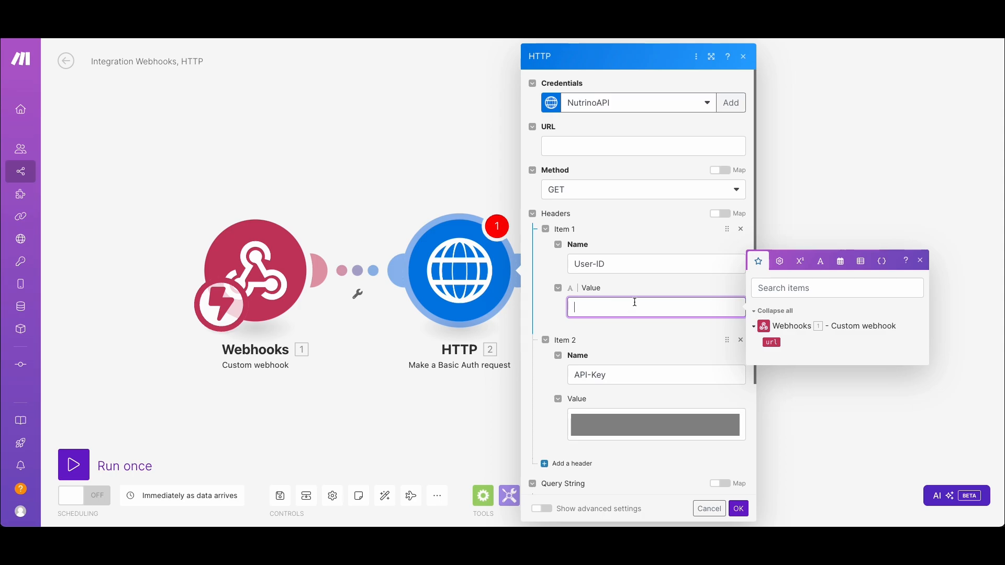
text(user)
click(571, 147)
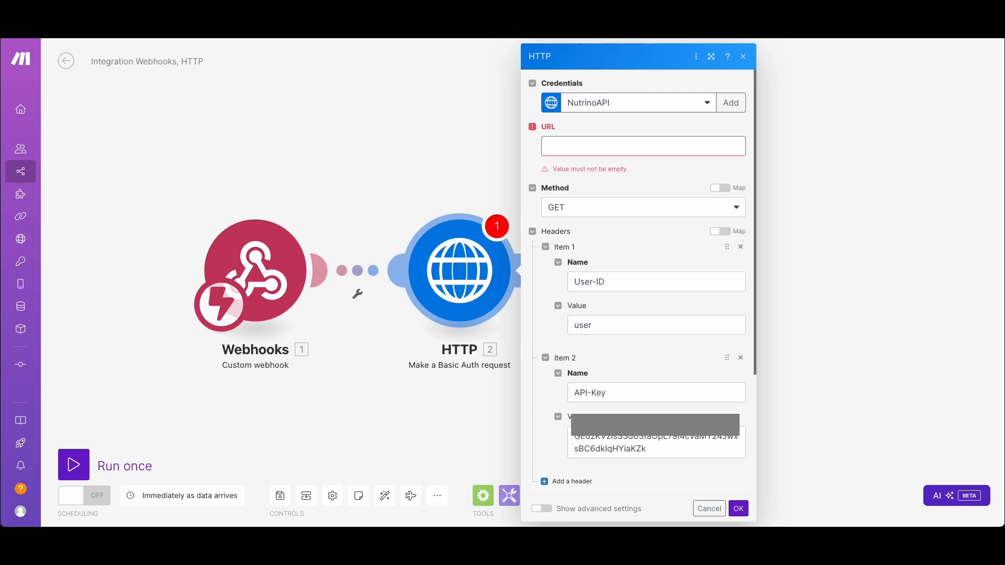
click(587, 149)
text(https://neutrinoapi.net/browser-bot)
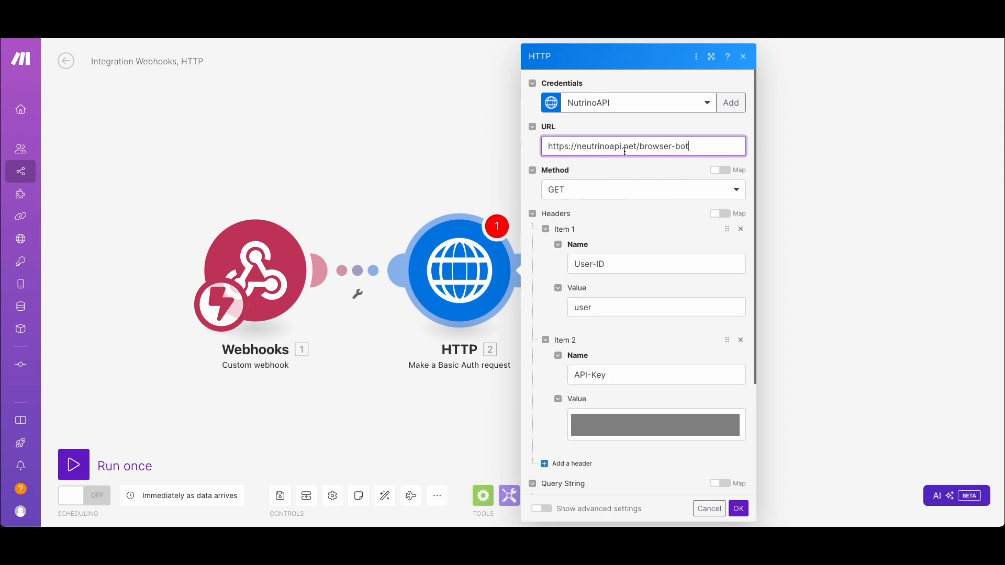
drag(638, 147, 705, 143)
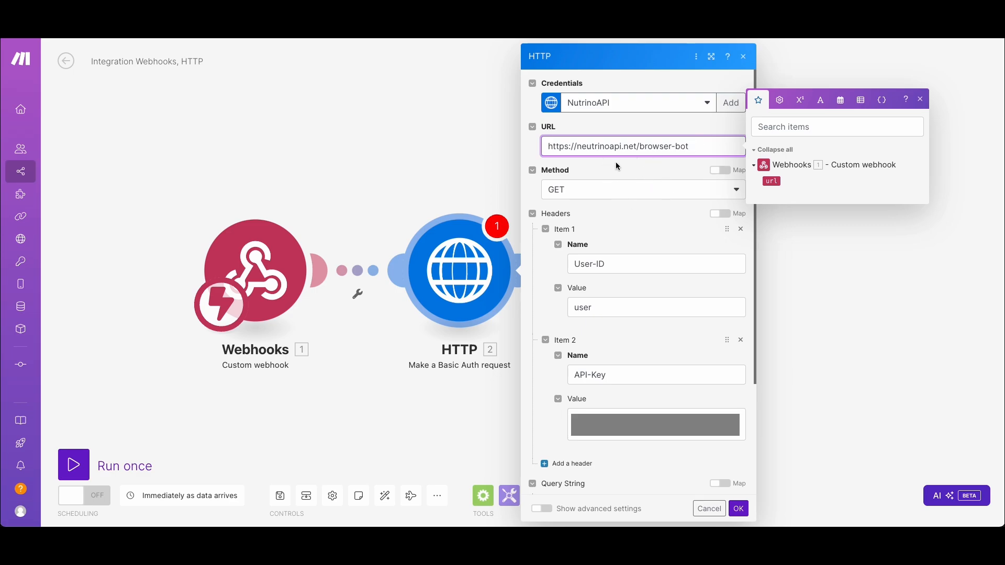
Add two query string parameters, name the first one url, and map its value to the webhook's url item
scroll(663, 256, down, 3)
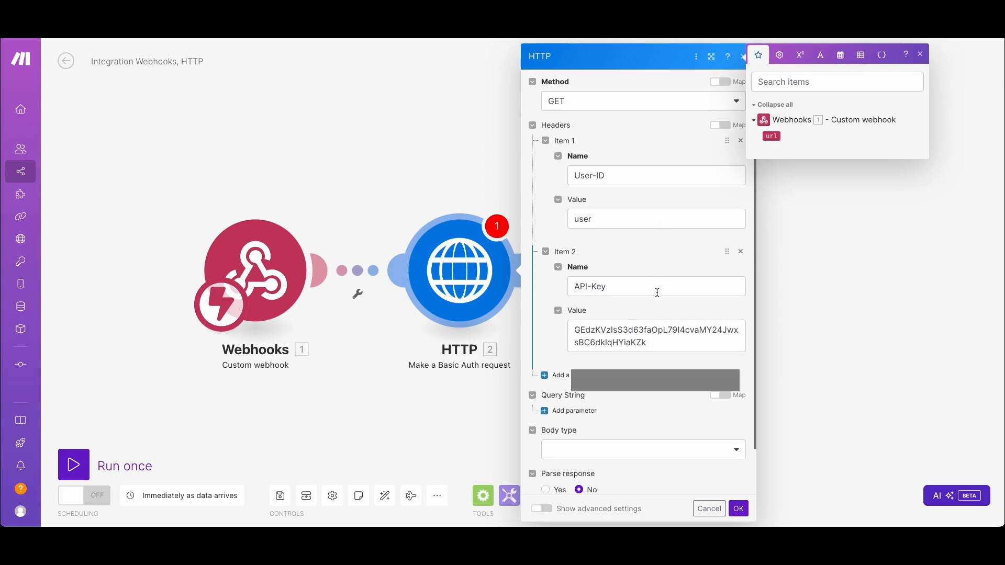
scroll(654, 295, down, 2)
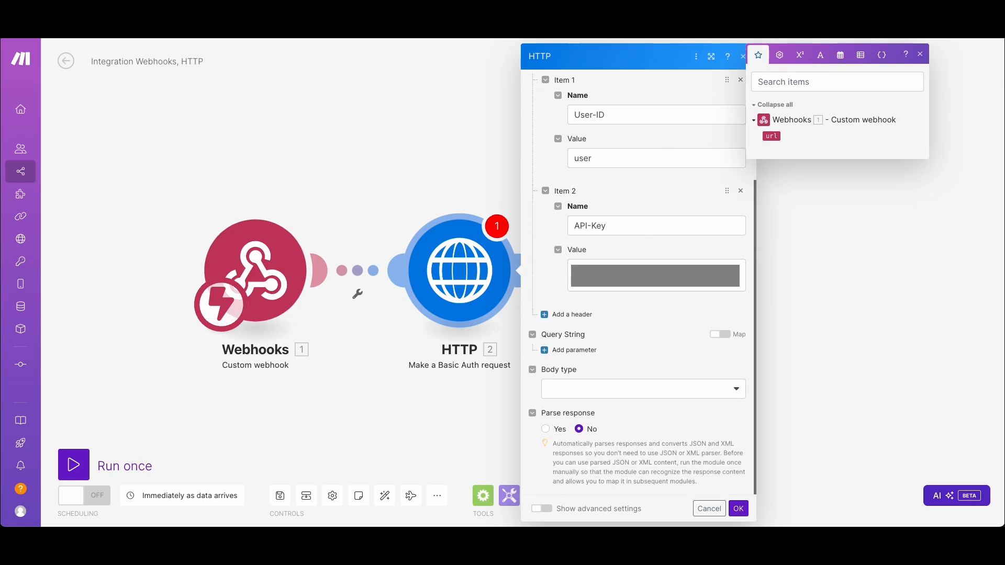
click(711, 353)
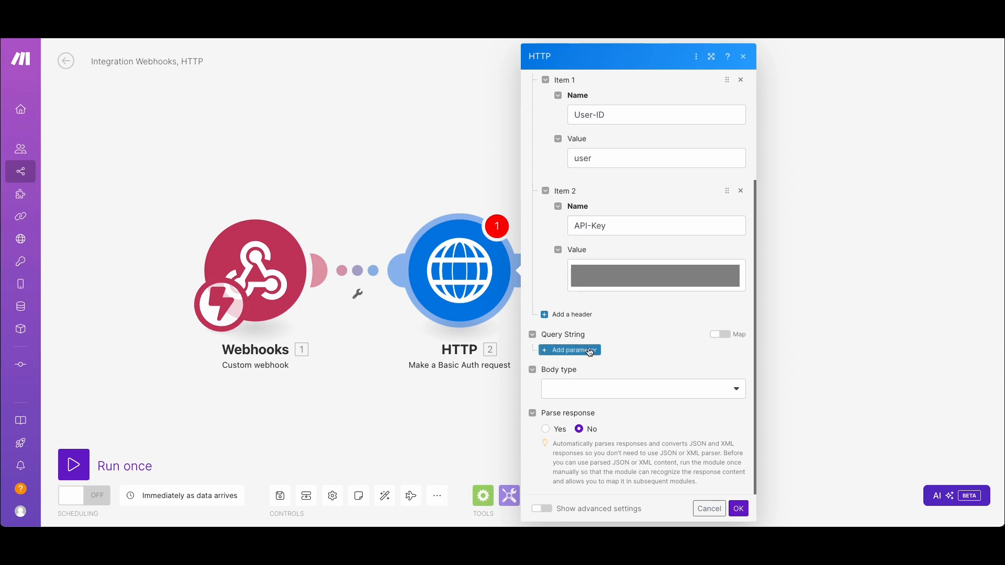
click(590, 352)
scroll(603, 357, down, 4)
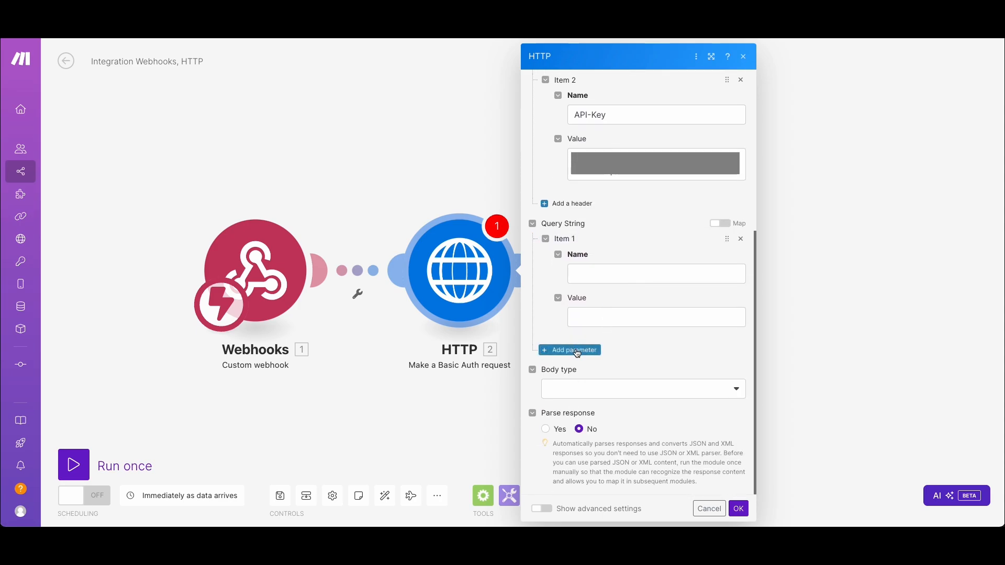
click(579, 350)
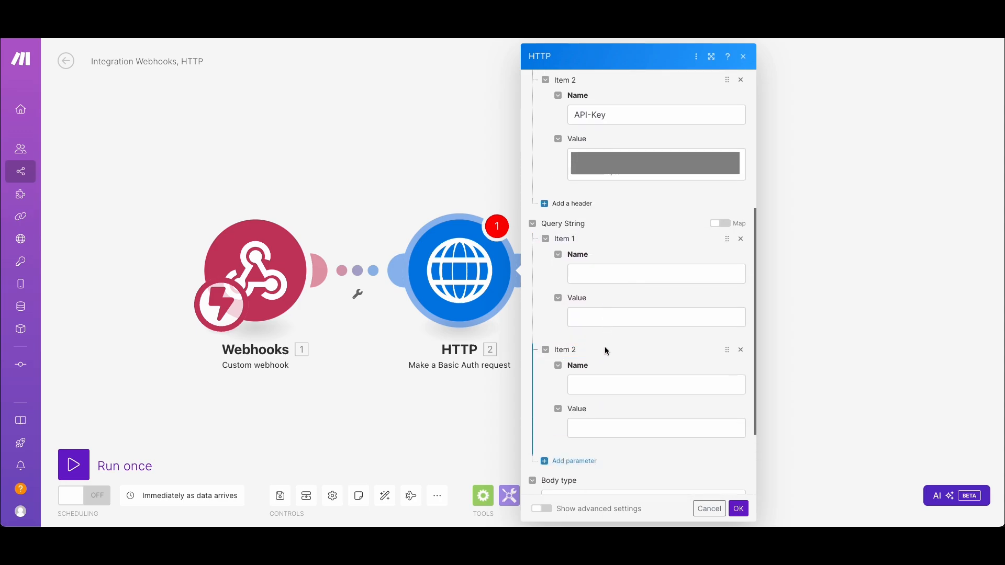
click(589, 255)
click(635, 317)
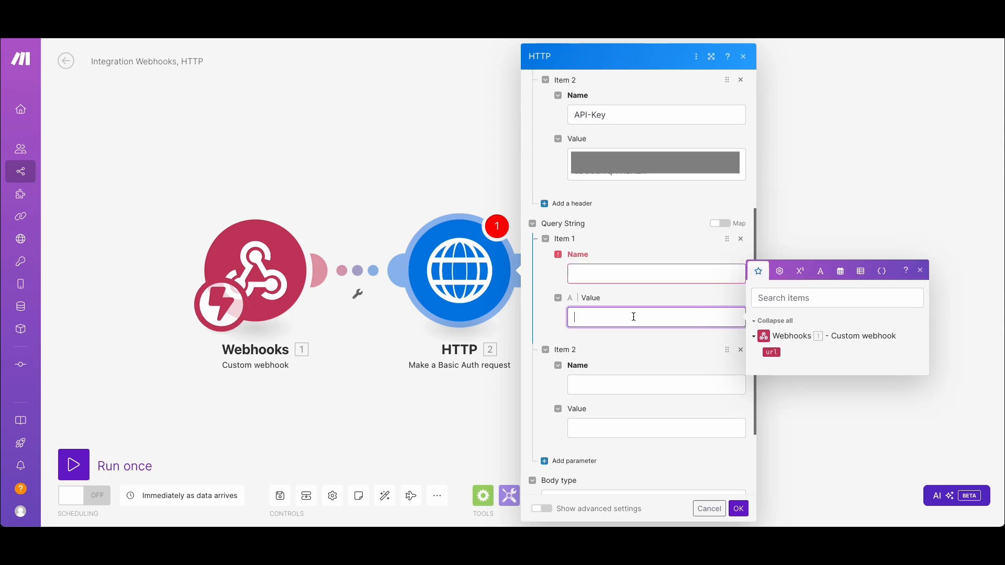
click(772, 353)
click(596, 263)
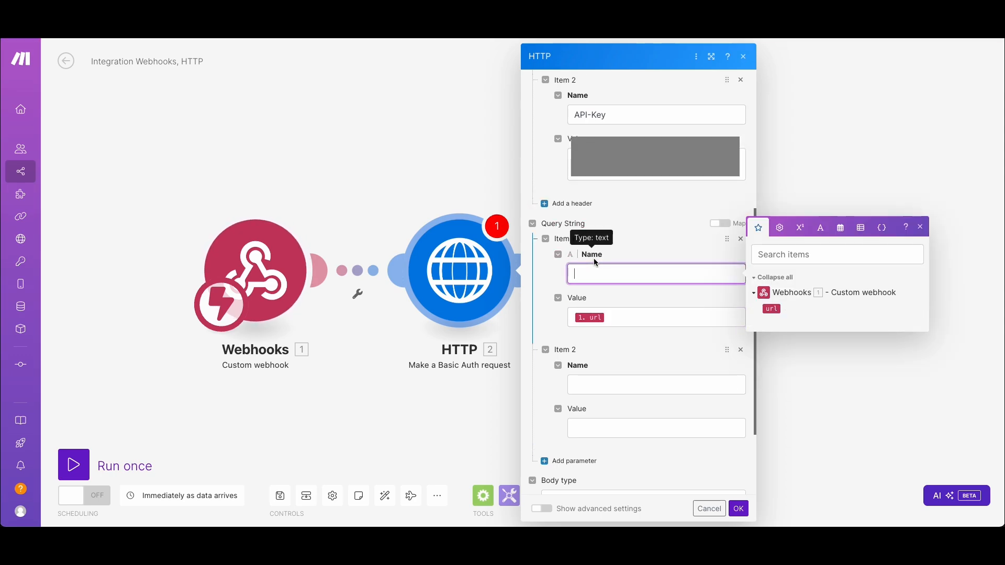
text(url)
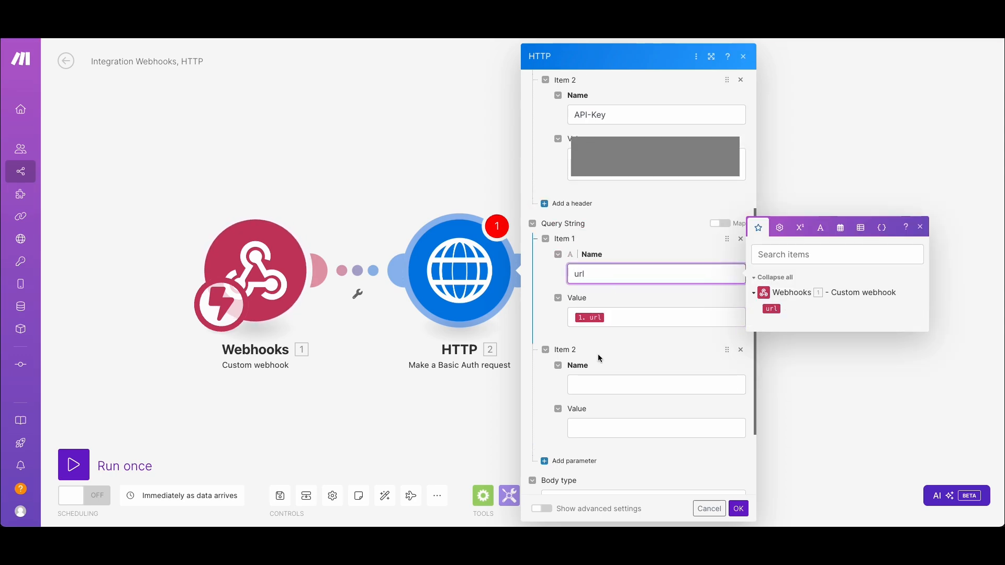
Name the second query string parameter selector, leave its value empty, and accept the HTTP module settings
click(606, 384)
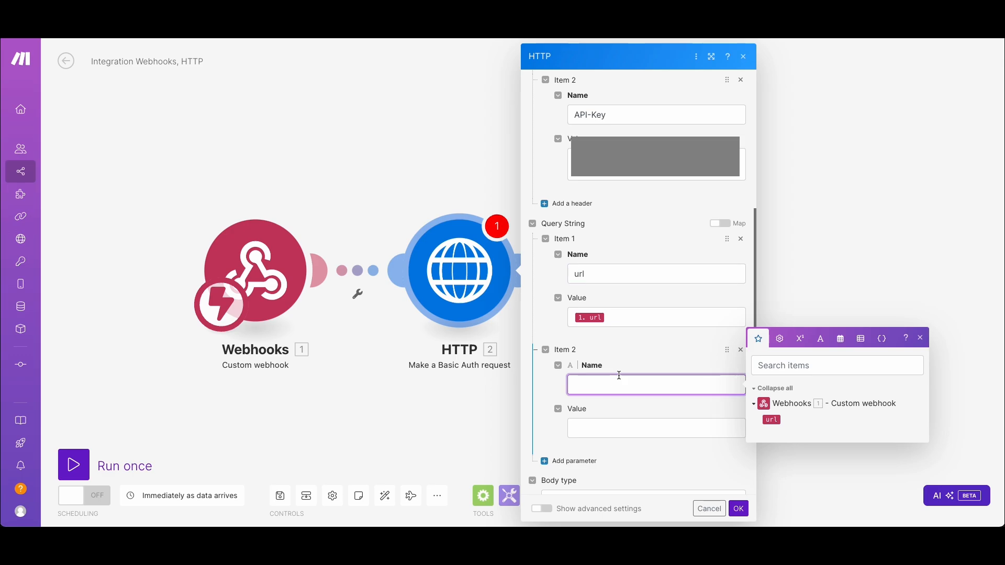
text(selector)
click(608, 434)
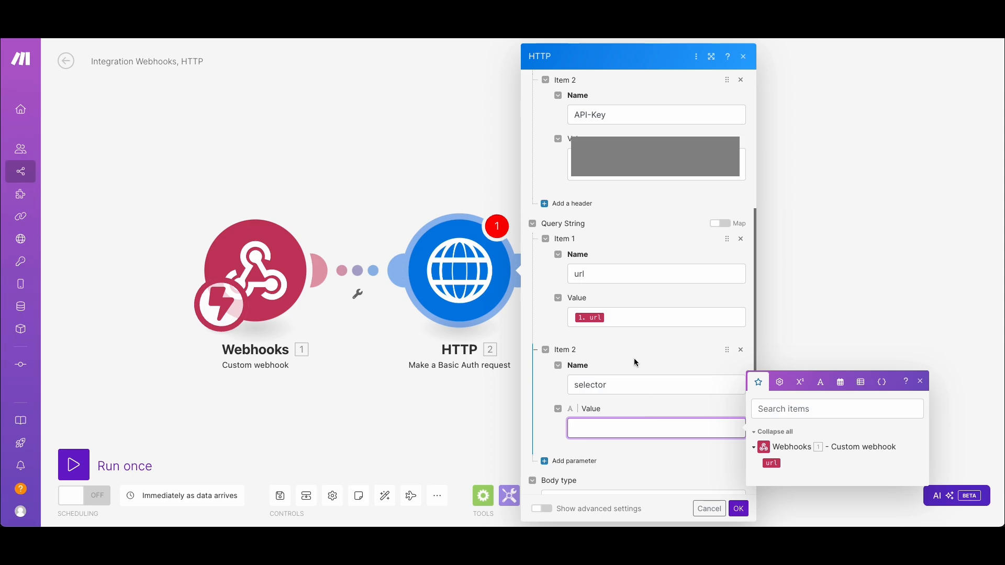
scroll(633, 358, up, 1)
scroll(631, 346, down, 3)
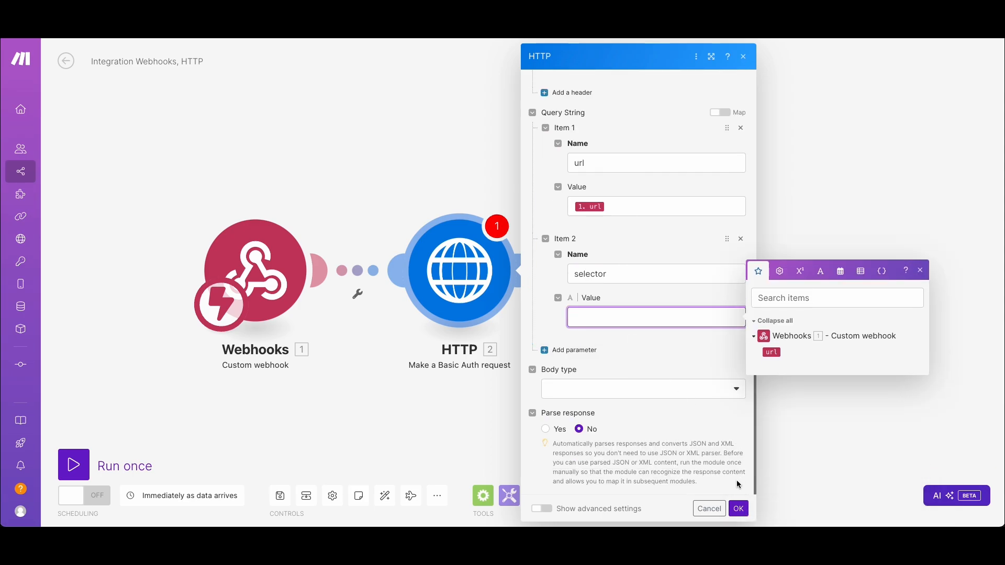
click(739, 509)
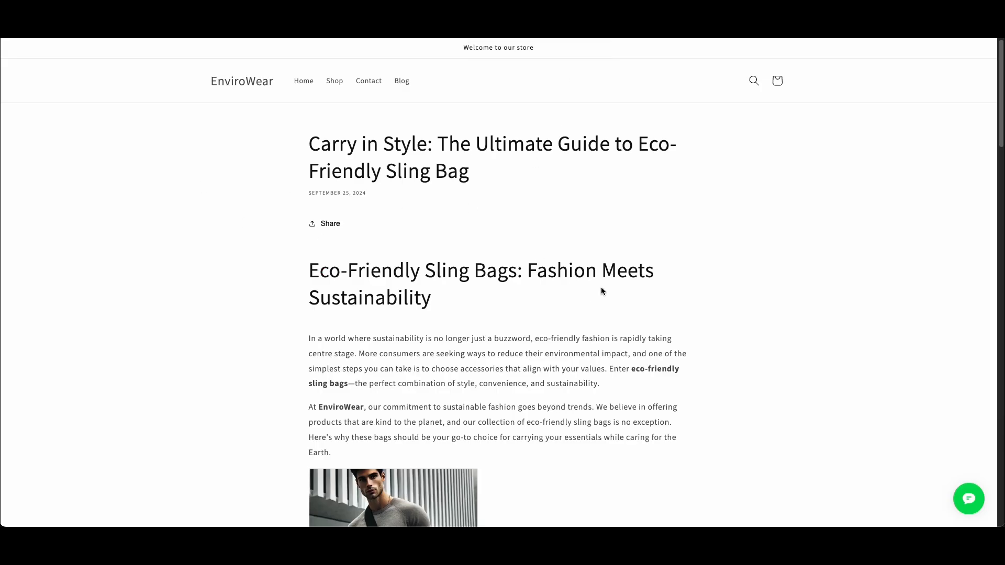
Switch to the EnviroWear eco-friendly sling bag blog post and examine its title, text and image as content to scrape
scroll(459, 274, down, 4)
scroll(459, 274, up, 4)
drag(387, 177, 657, 174)
click(562, 232)
scroll(592, 248, down, 1)
drag(304, 144, 487, 144)
click(577, 264)
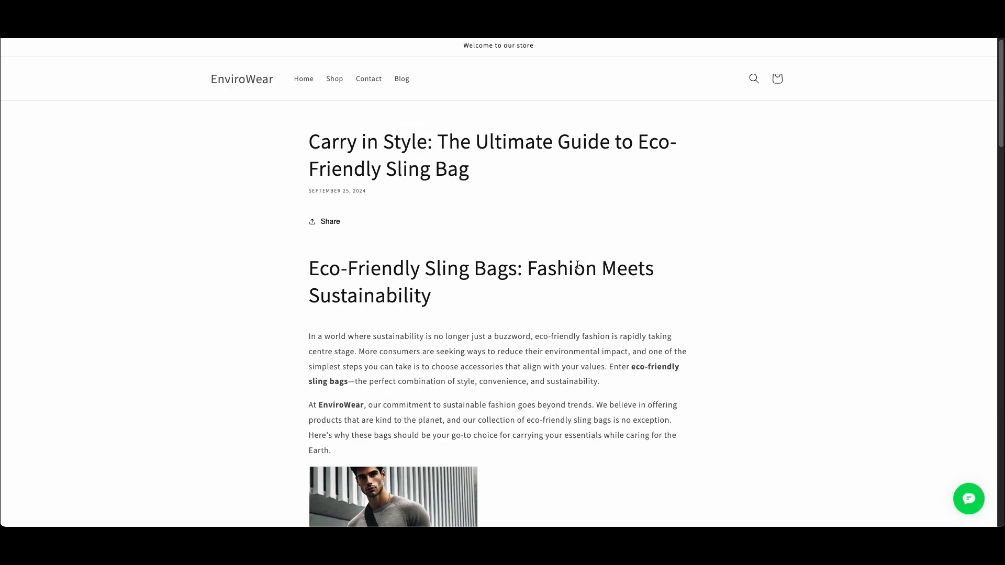
scroll(413, 390, down, 2)
scroll(364, 390, down, 4)
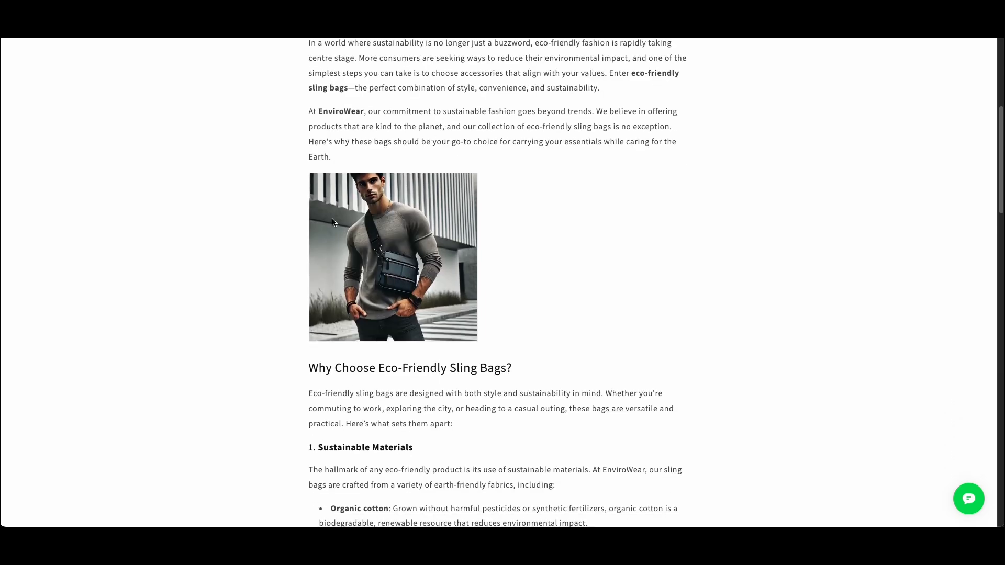
drag(388, 251, 427, 273)
scroll(434, 272, up, 1)
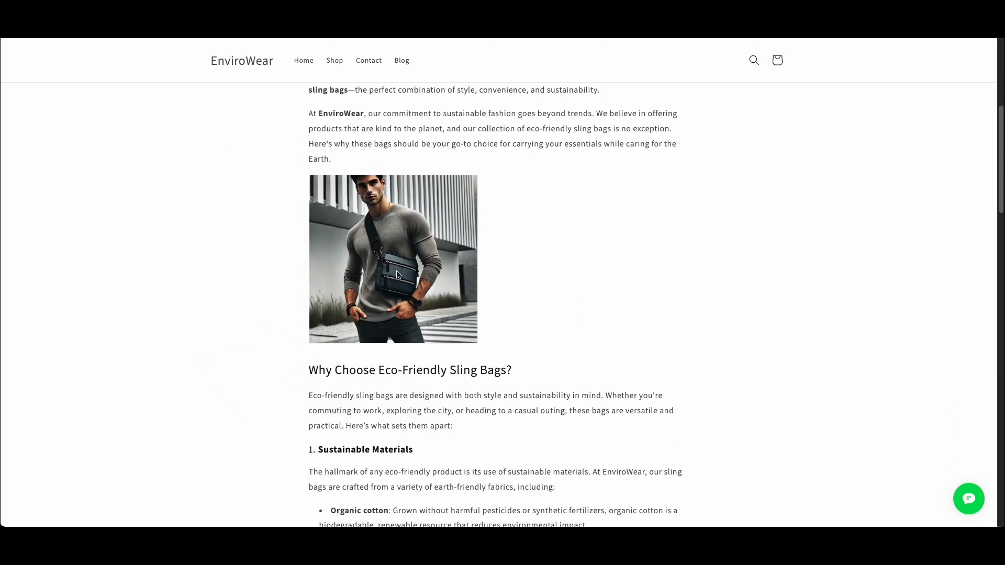
scroll(398, 275, up, 1)
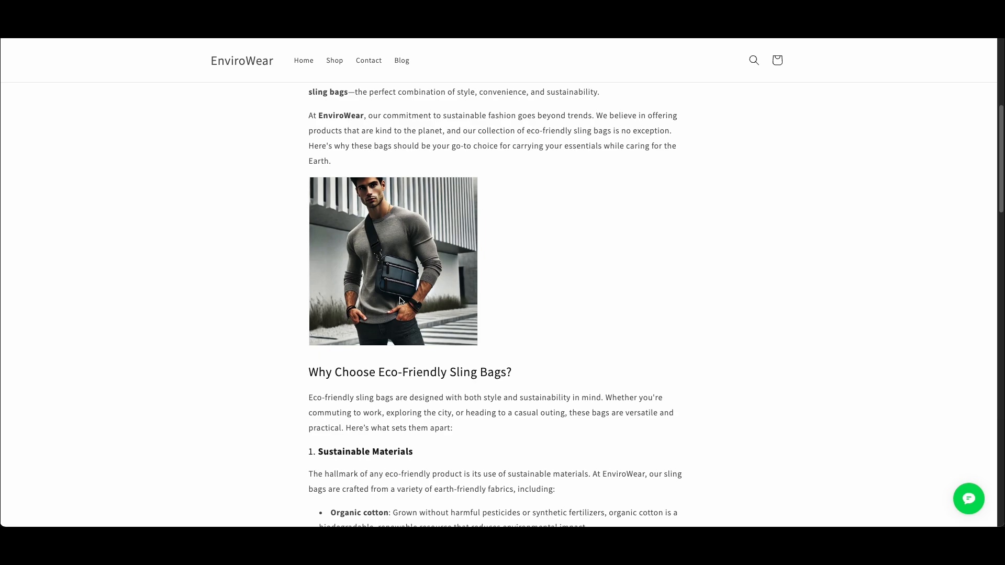
scroll(419, 288, down, 1)
scroll(441, 275, up, 1)
drag(404, 272, 426, 276)
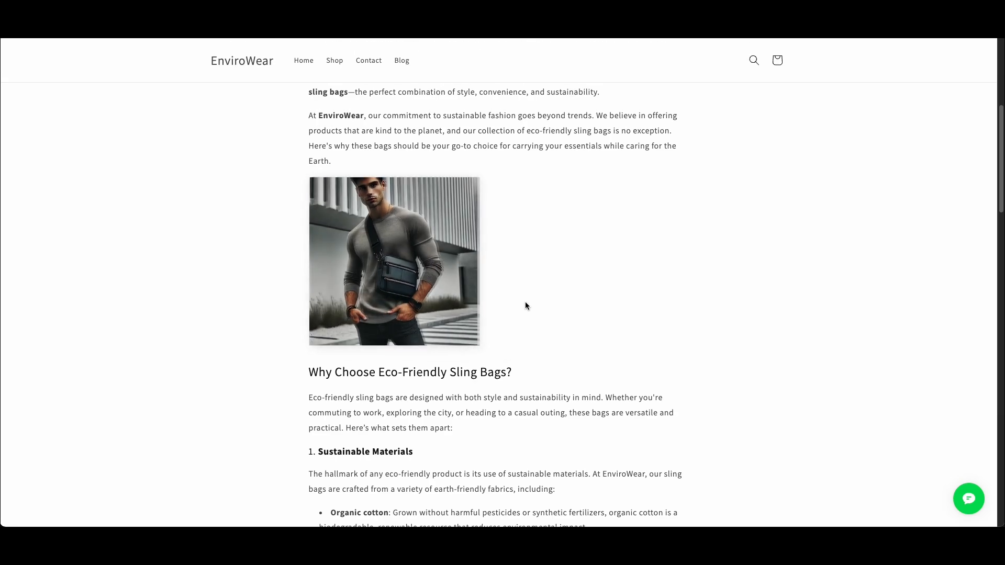
scroll(510, 332, up, 5)
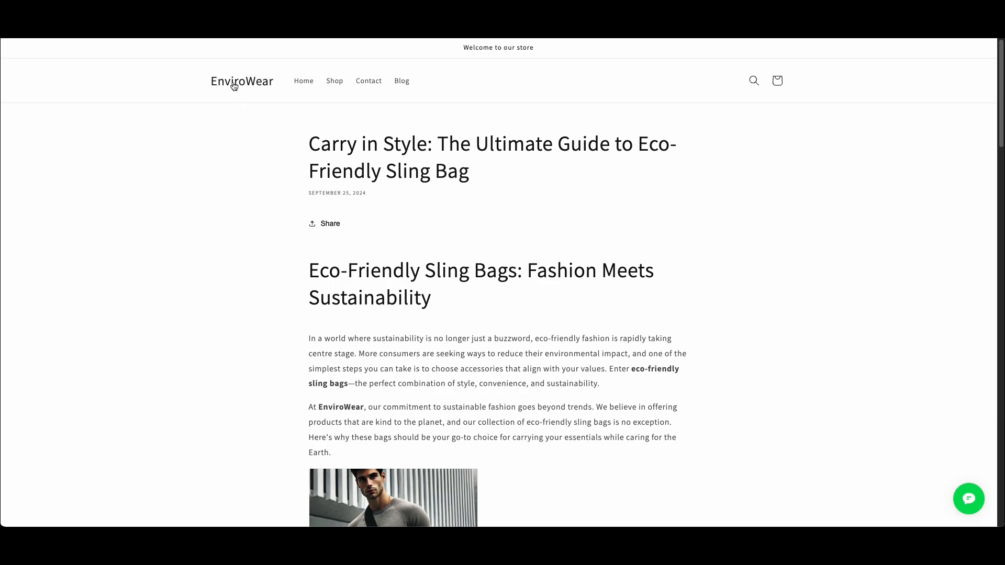
drag(239, 88, 230, 163)
Inspect the blog post's title in the developer tools and select the enclosing article element with class article-template
drag(308, 146, 517, 172)
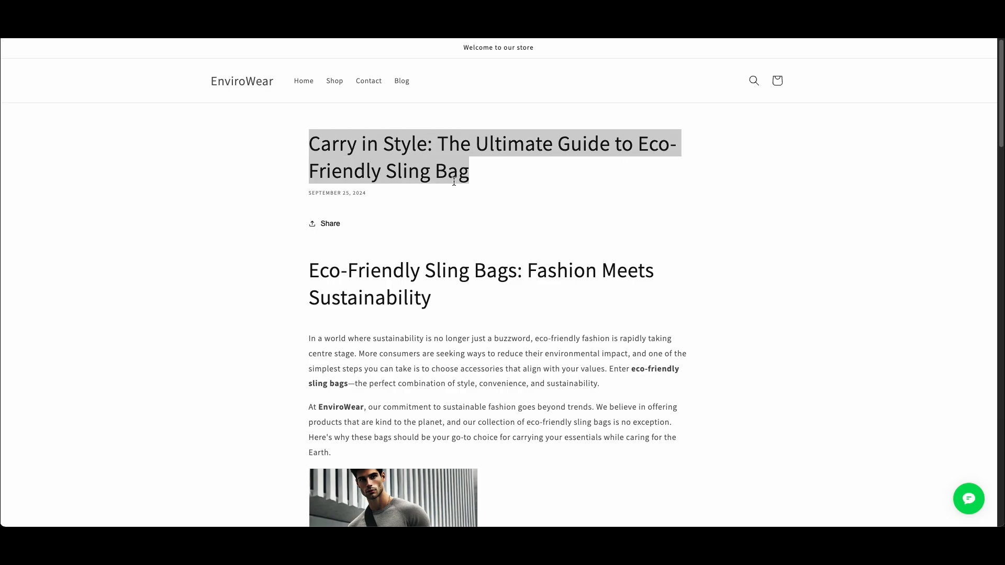
right_click(419, 174)
click(466, 317)
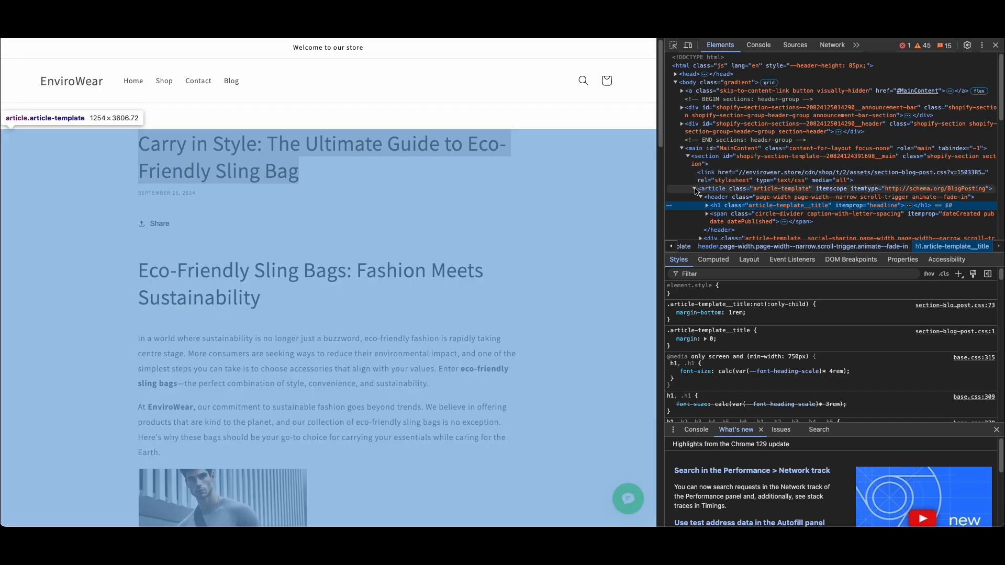
click(716, 190)
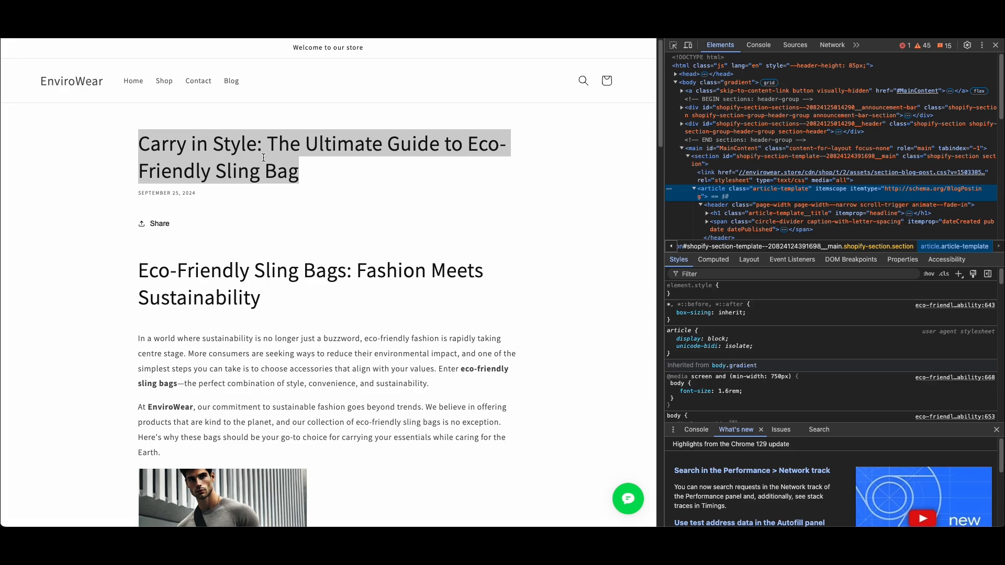
Check the extent of the blog post and select the main element with id MainContent that encloses its content
scroll(330, 296, down, 20)
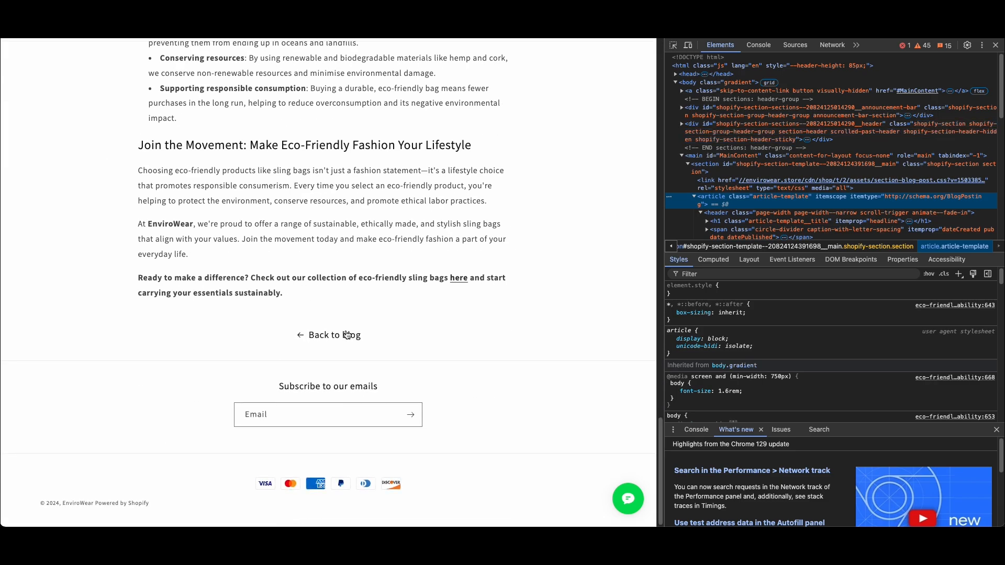
scroll(347, 335, up, 1)
scroll(319, 277, up, 10)
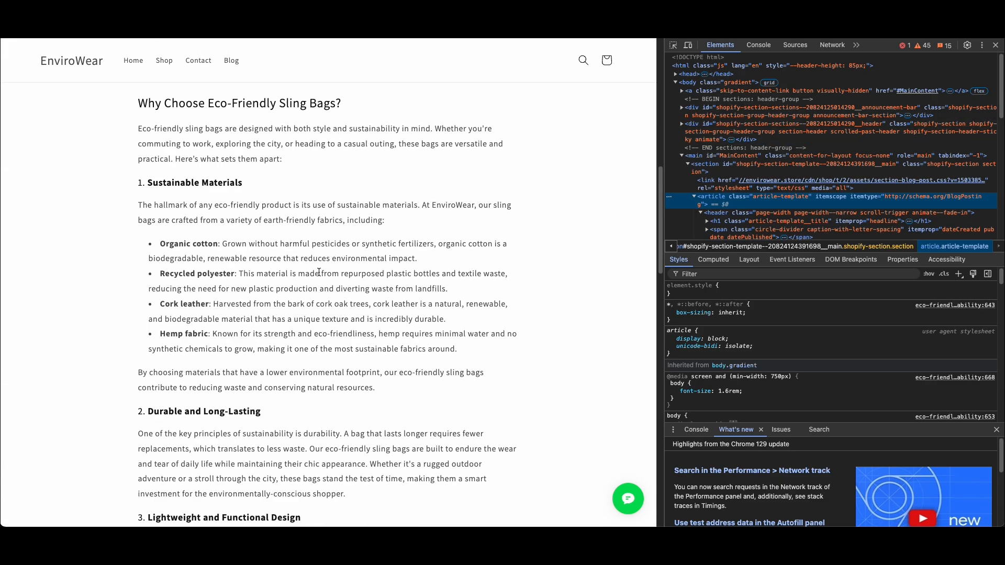
scroll(319, 272, up, 10)
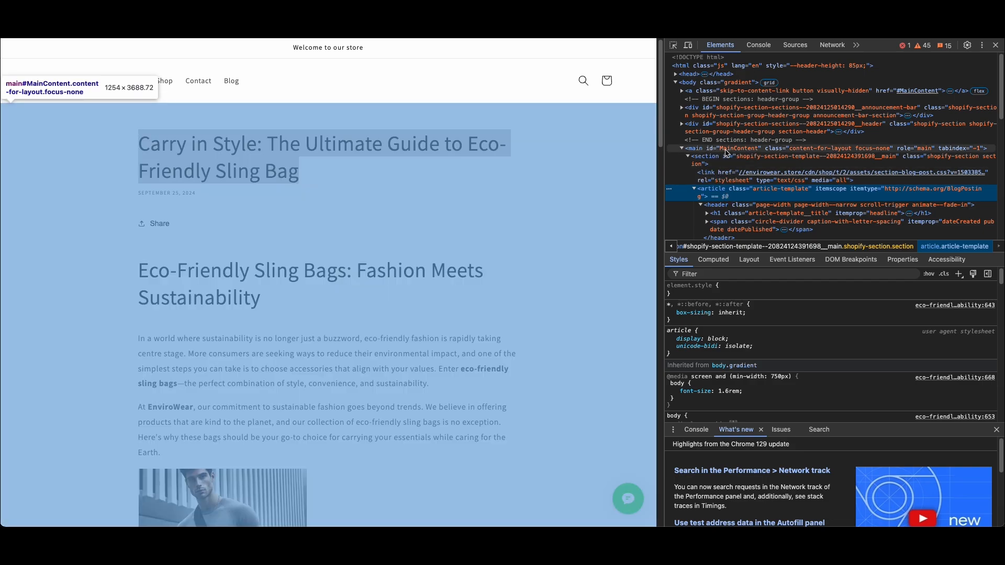
click(730, 150)
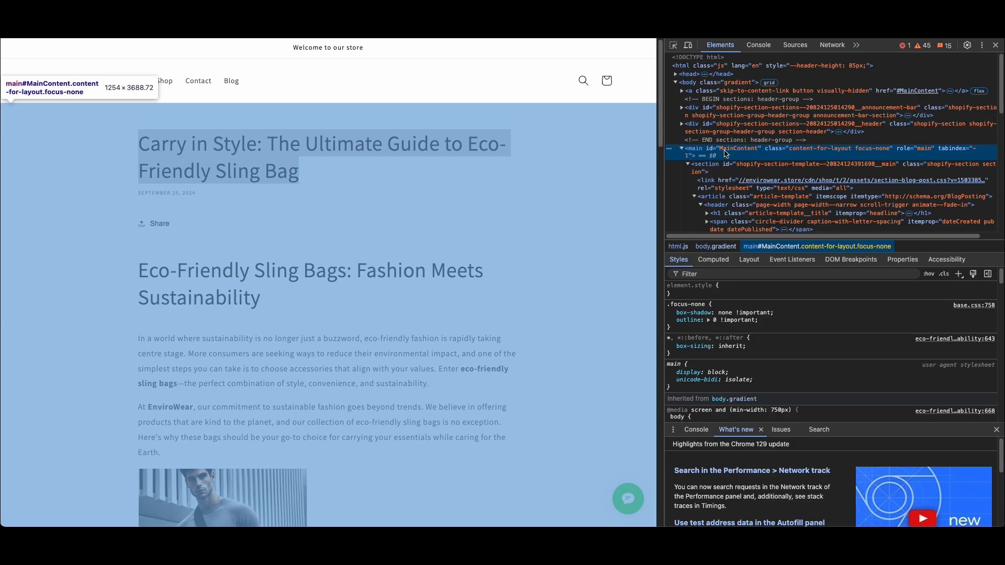
Copy only the class name content-for-layout from the main element's class attribute
double_click(810, 149)
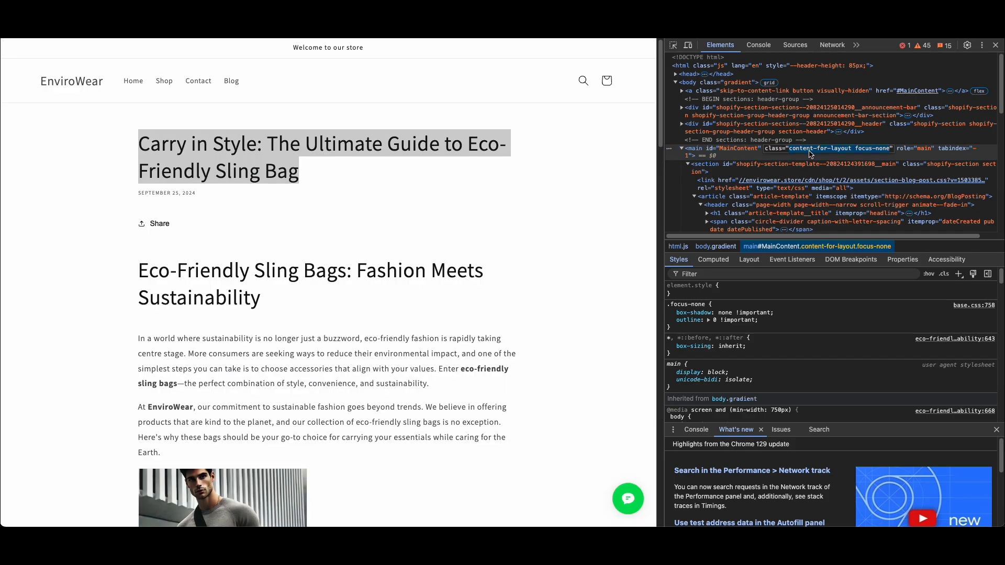
triple_click(813, 152)
click(813, 153)
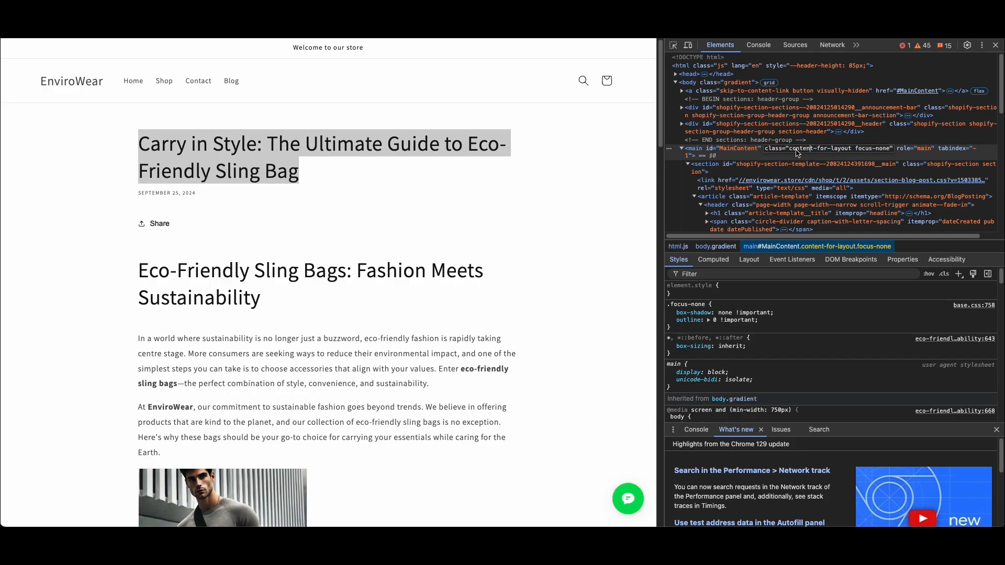
drag(790, 152, 850, 153)
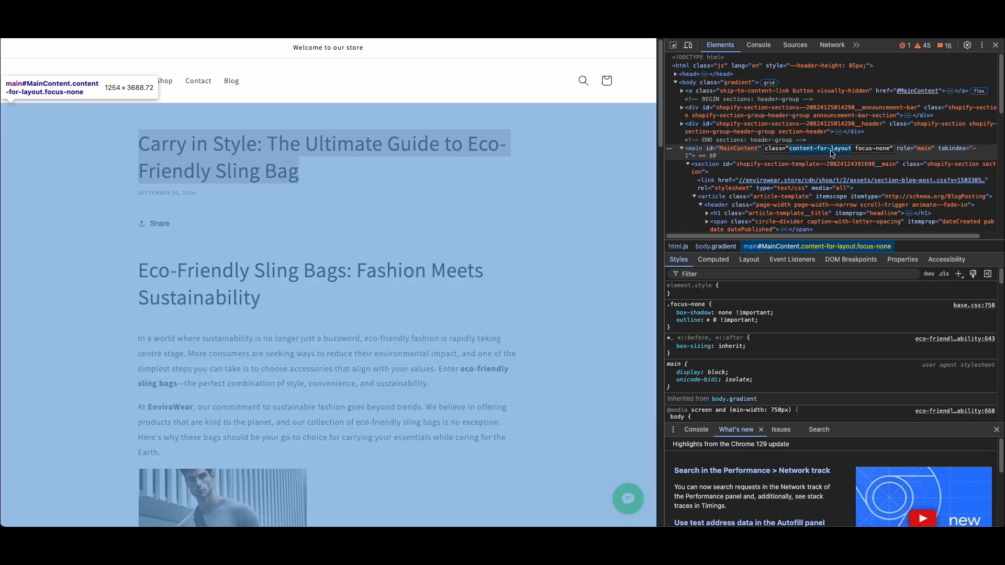
click(824, 153)
drag(790, 152, 887, 153)
drag(892, 153, 850, 153)
key(ctrl+c)
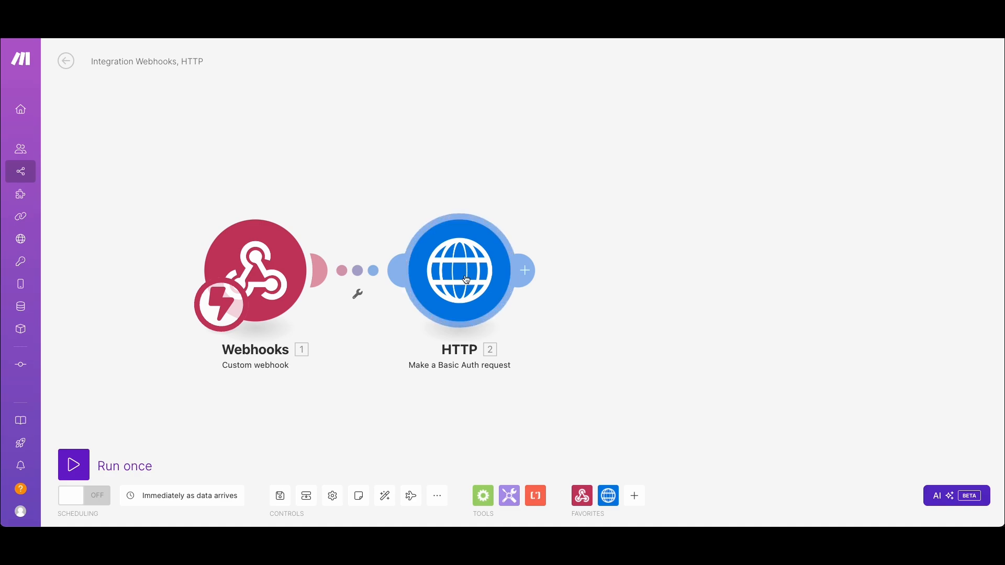
Switch to the Make scenario, save it, and set the HTTP module's selector query parameter value to .content-for-layout
click(503, 272)
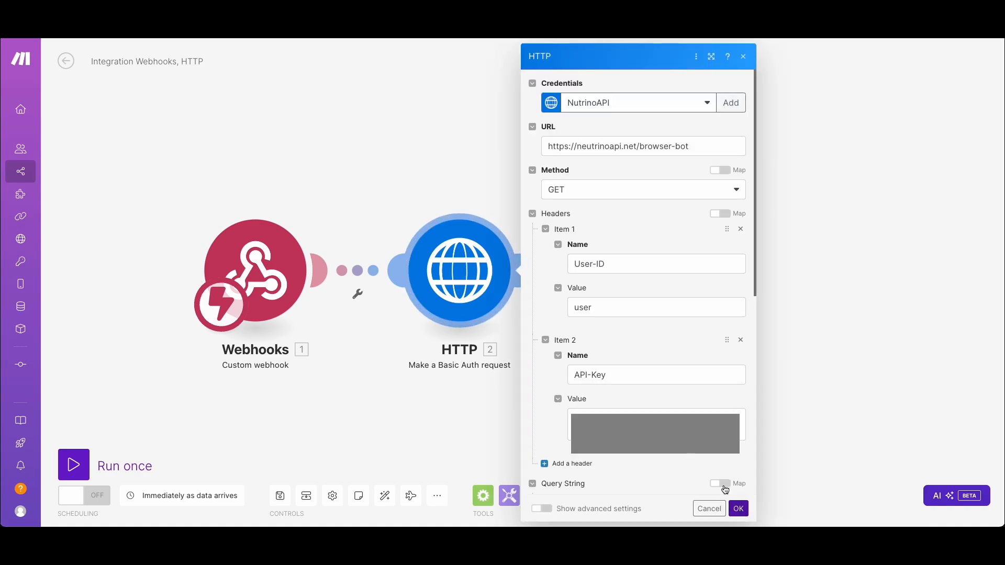
click(287, 502)
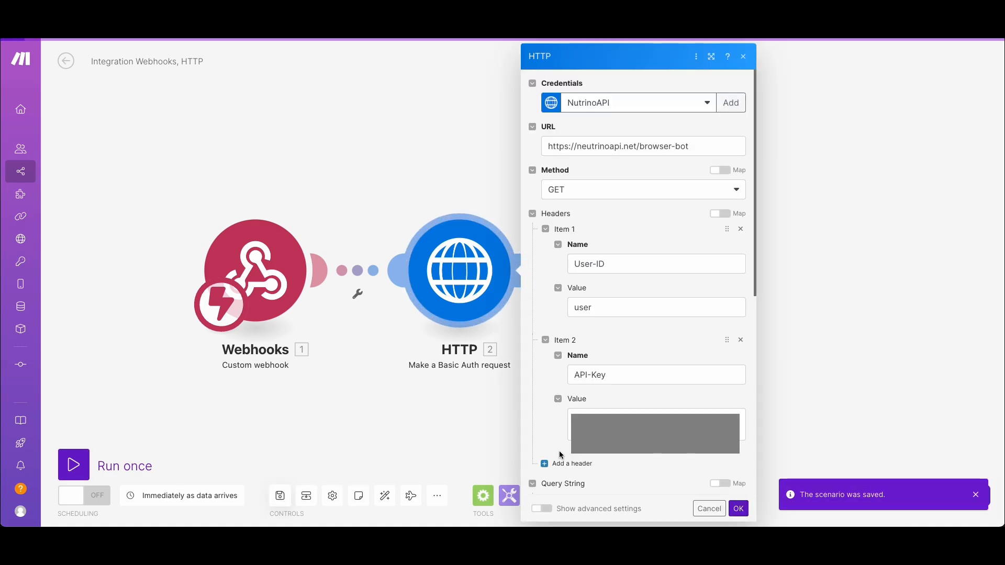
scroll(607, 387, down, 6)
scroll(624, 383, up, 2)
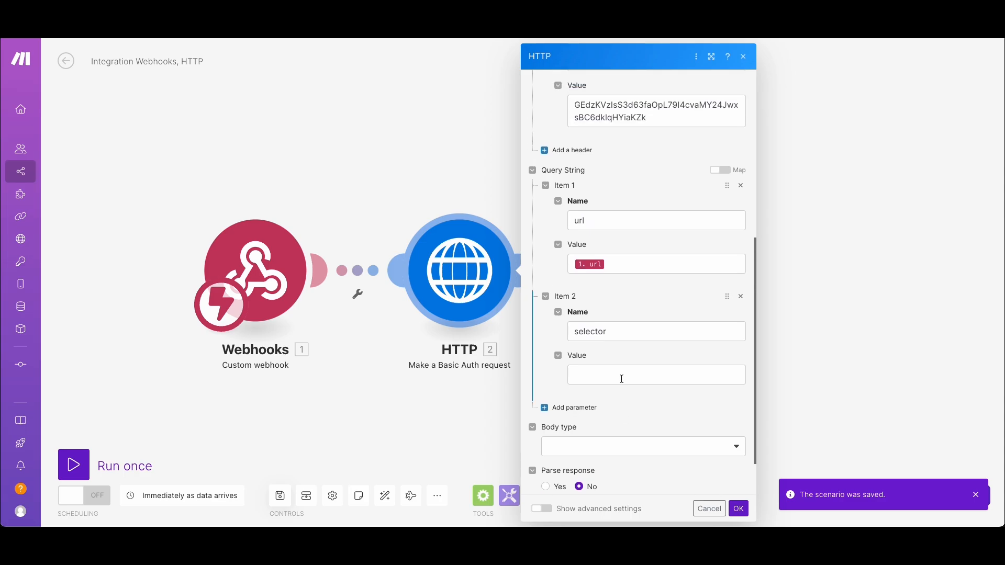
scroll(654, 395, down, 1)
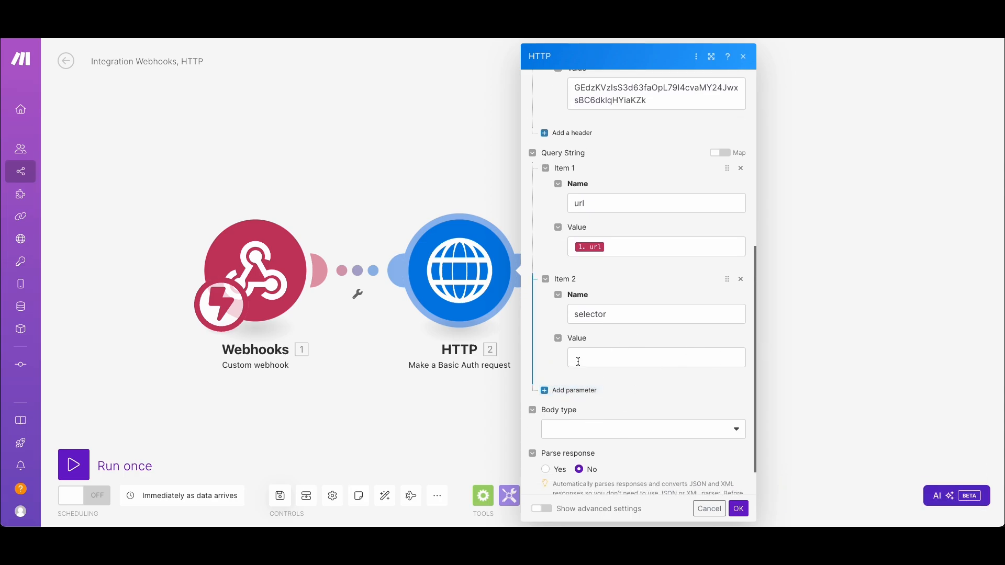
click(605, 361)
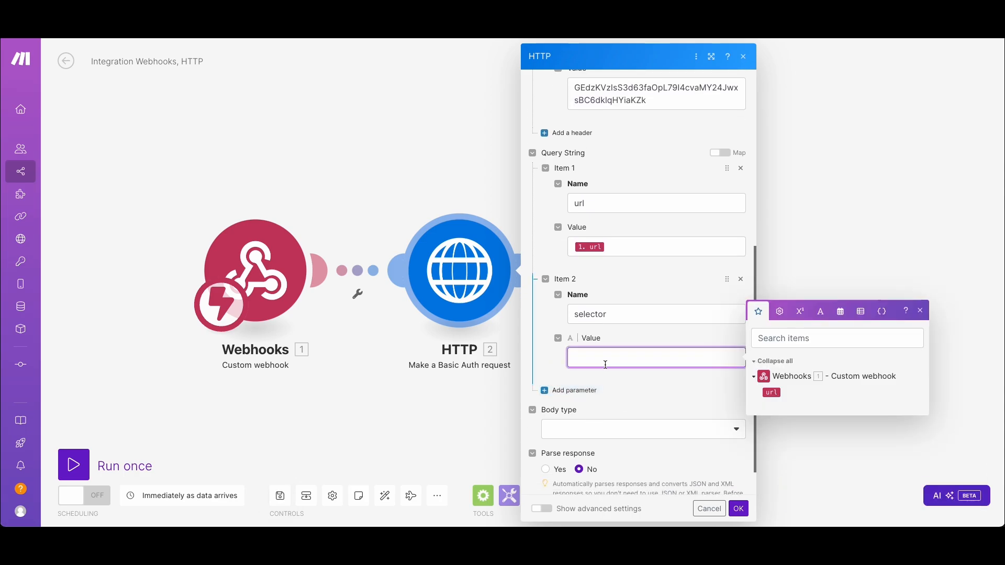
text(.)
key(ctrl+v)
scroll(668, 388, down, 1)
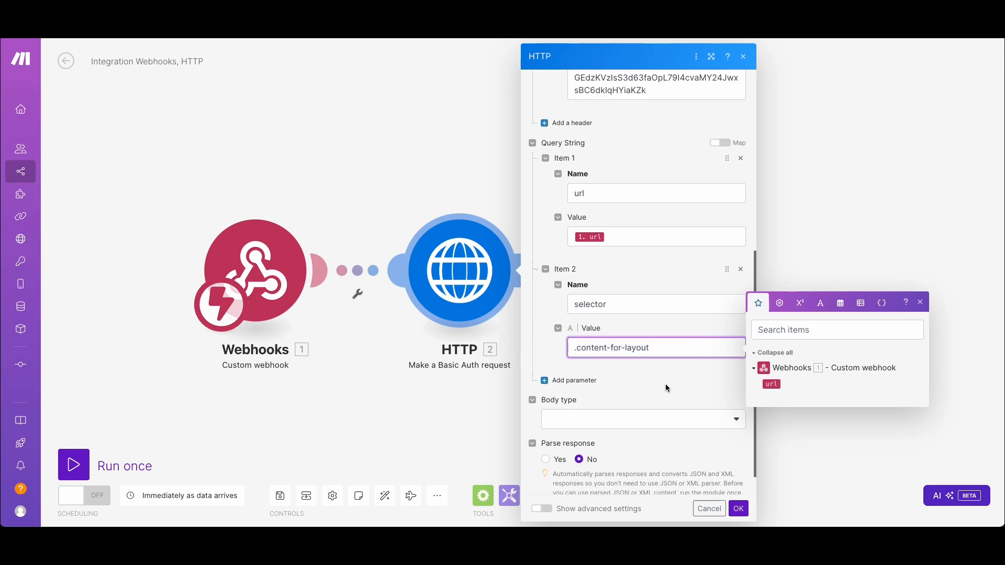
scroll(668, 388, down, 2)
scroll(619, 360, up, 7)
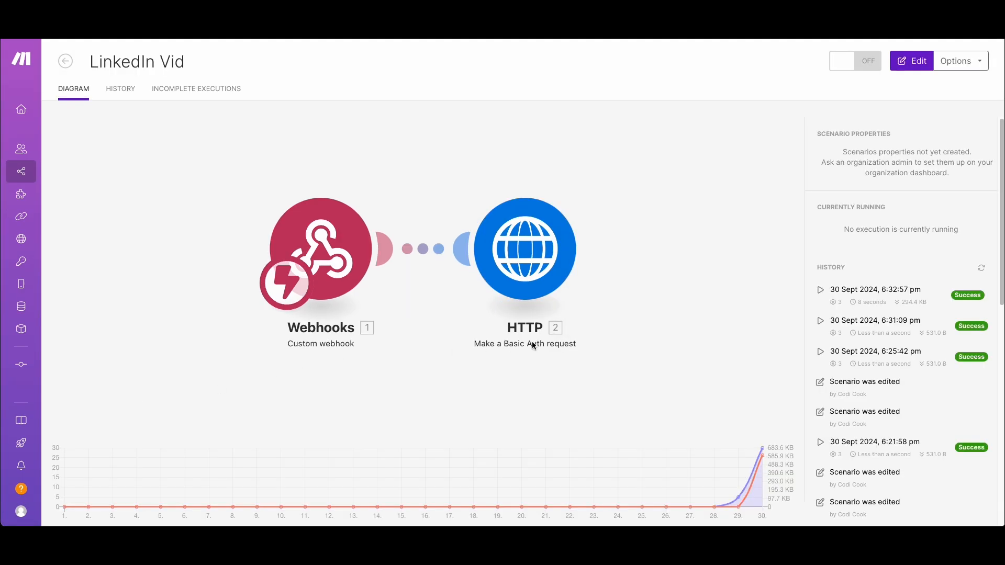
Open the LinkedIn Vid scenario for editing and add a JSON module with the Parse JSON action after the HTTP module
click(517, 253)
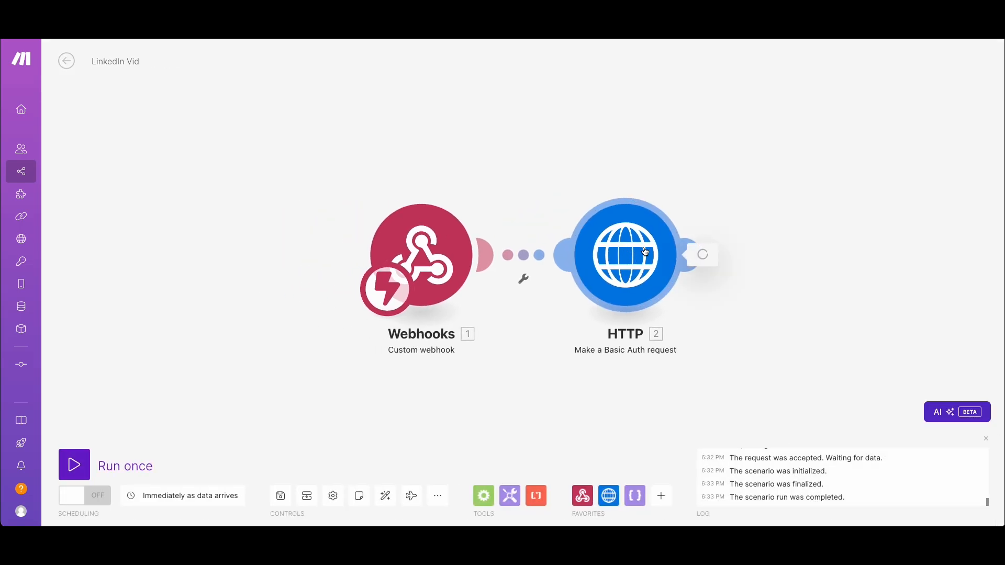
click(647, 251)
click(606, 164)
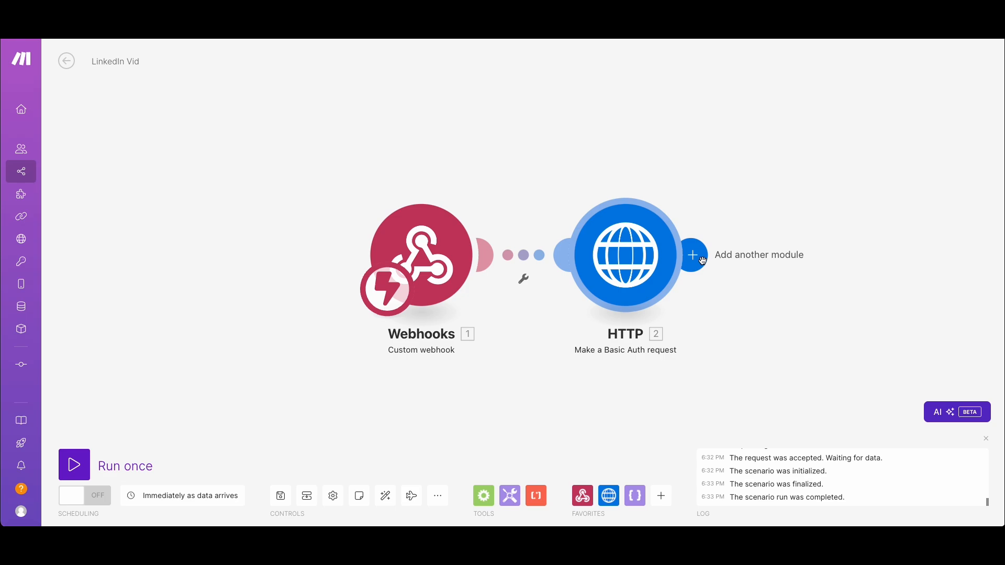
click(702, 260)
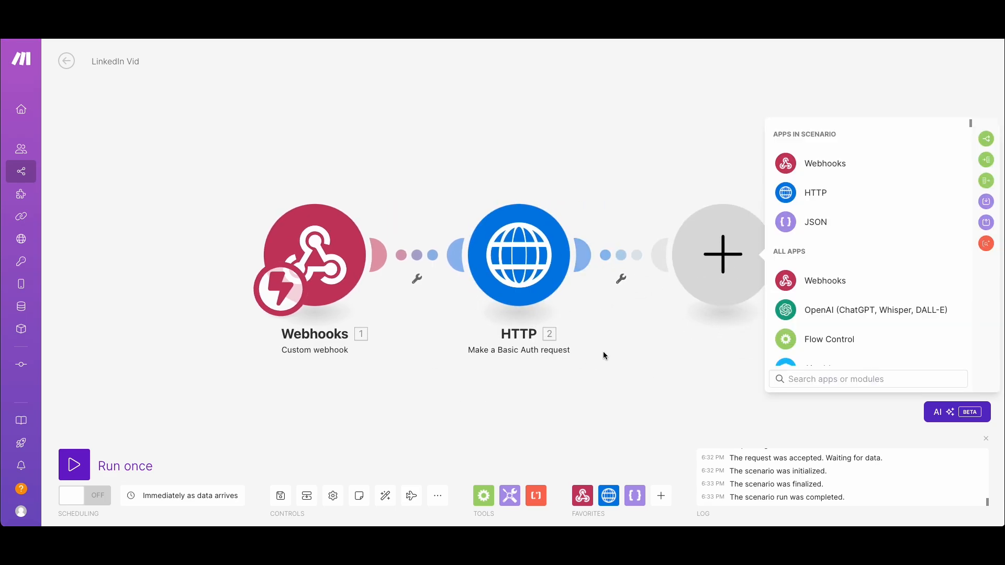
click(927, 231)
click(843, 329)
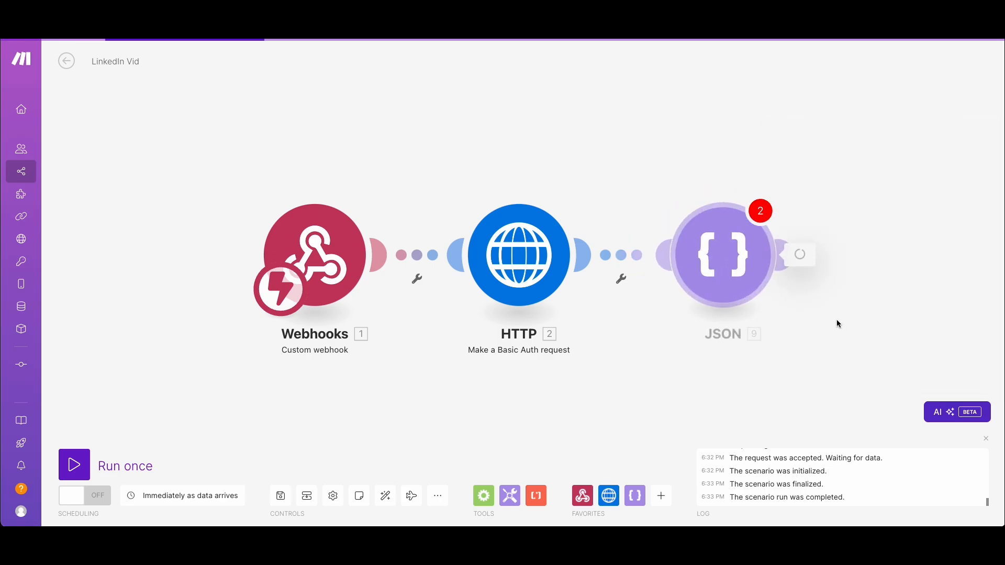
Create a new data structure for the JSON module and name it My data structure!!!!!
click(977, 224)
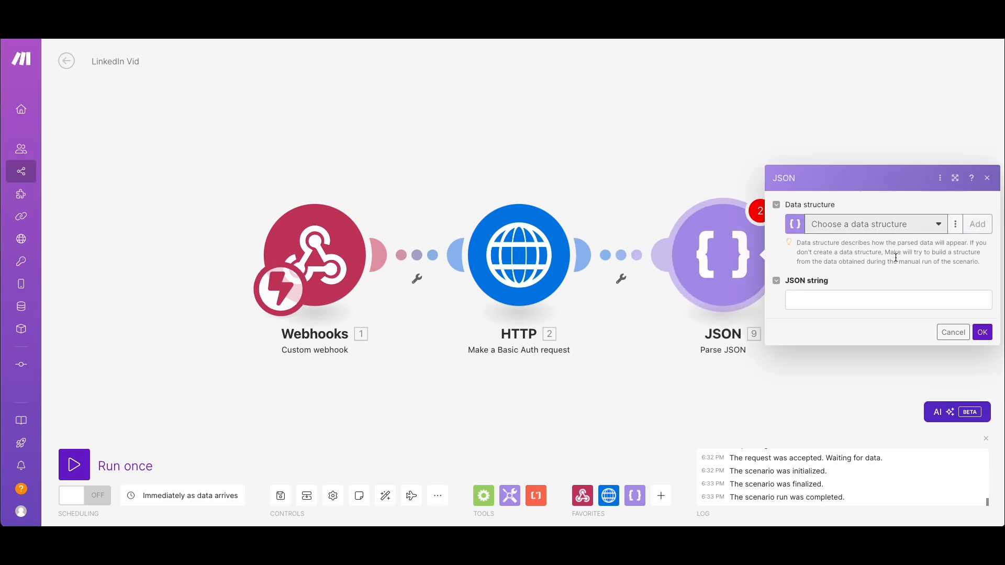
click(822, 174)
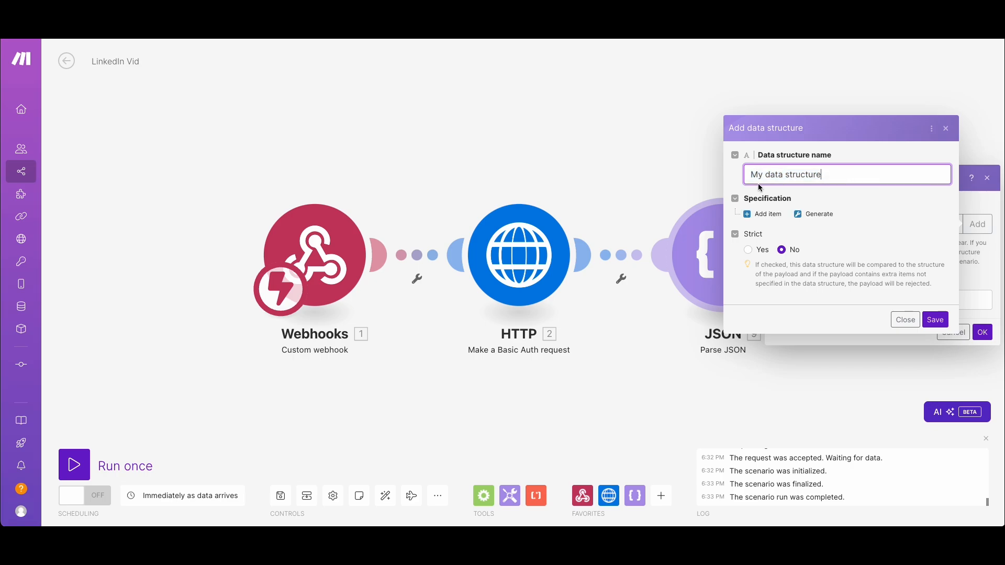
text(!!!!!)
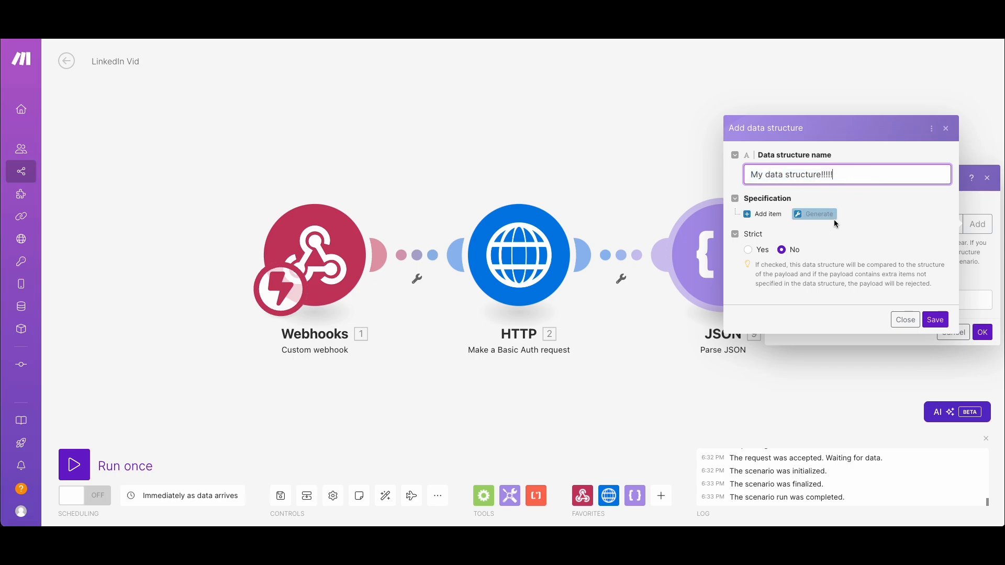
Add an item named text of type Text to the data structure's specification and save the structure
click(765, 215)
click(801, 173)
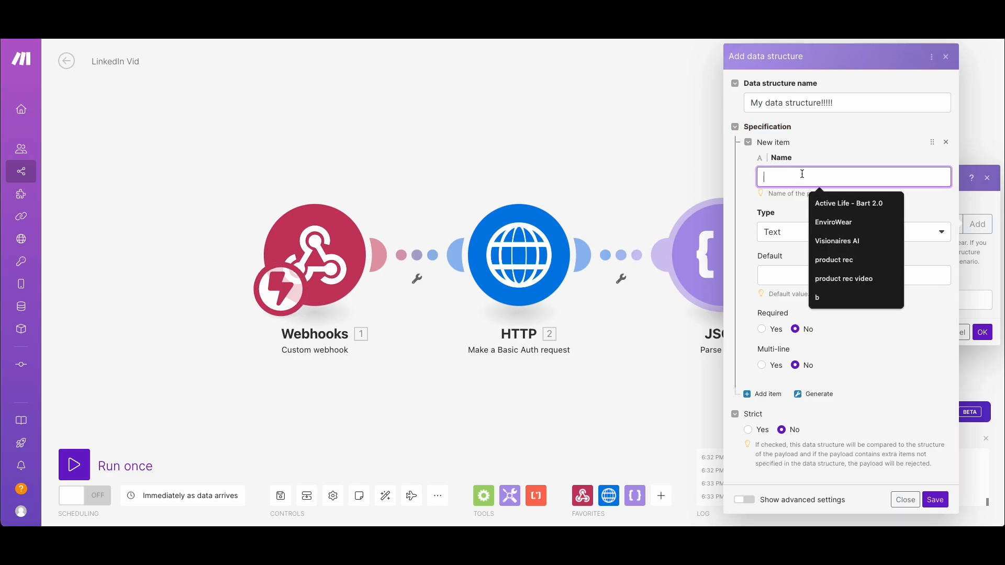
text(text)
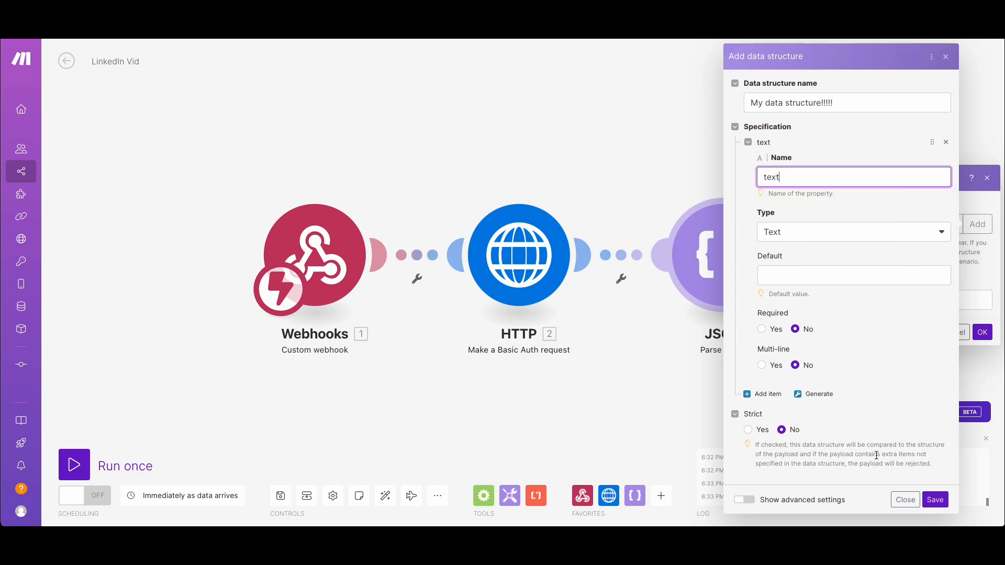
click(936, 501)
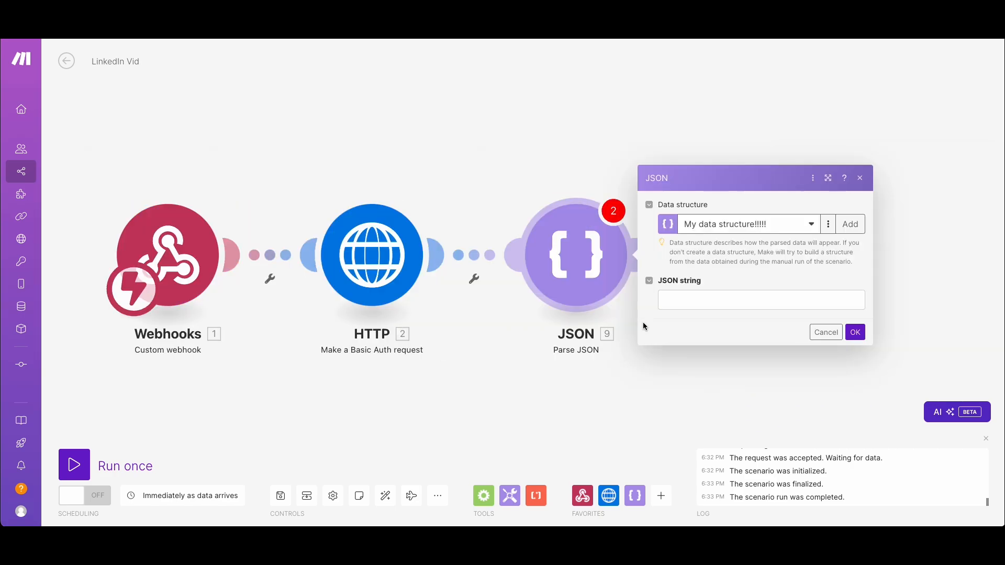
Map the JSON string to the HTTP module's Data output and accept the JSON module settings
click(693, 297)
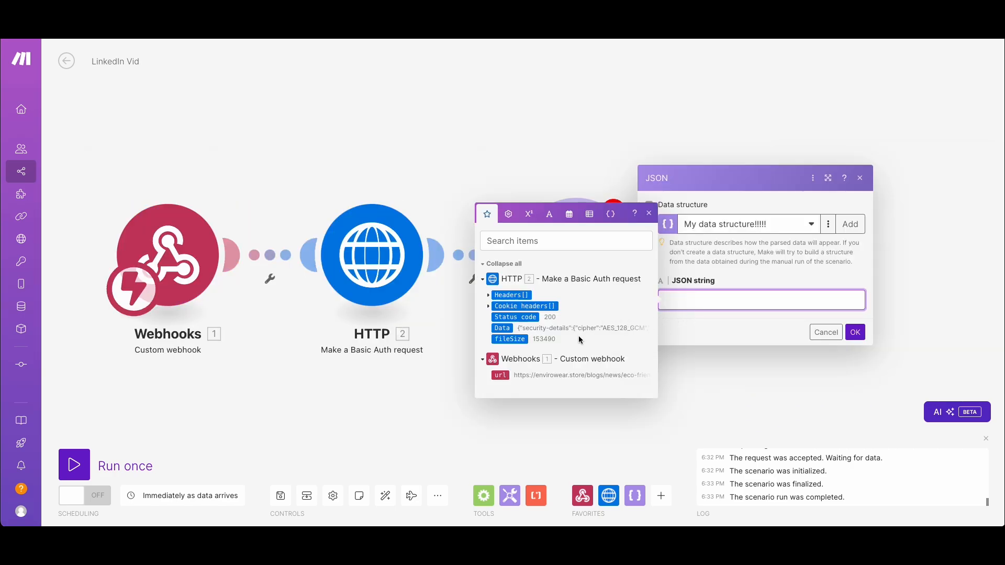
click(502, 328)
click(855, 333)
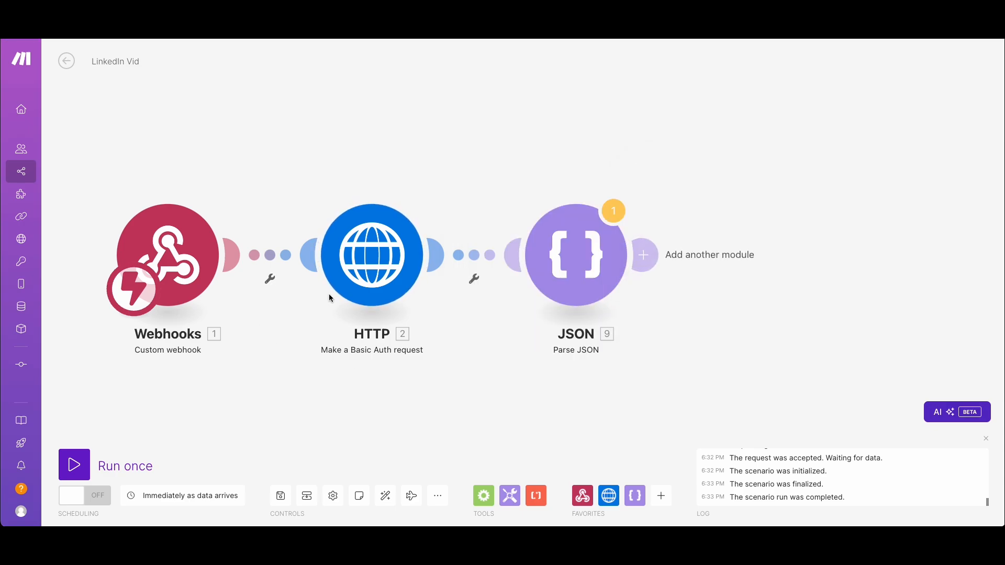
Save the scenario and run it once, overriding the transformer warning both times
click(285, 499)
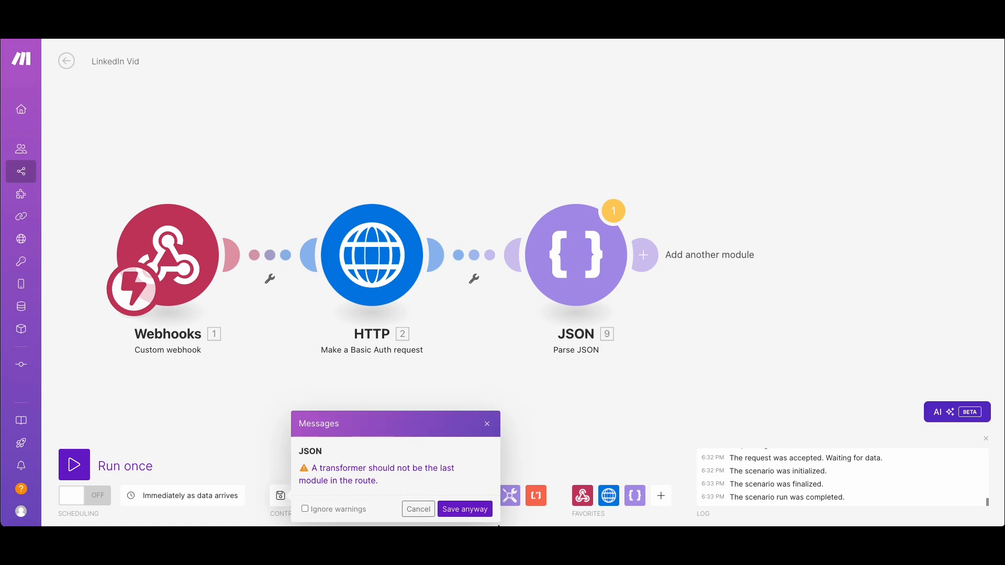
click(465, 510)
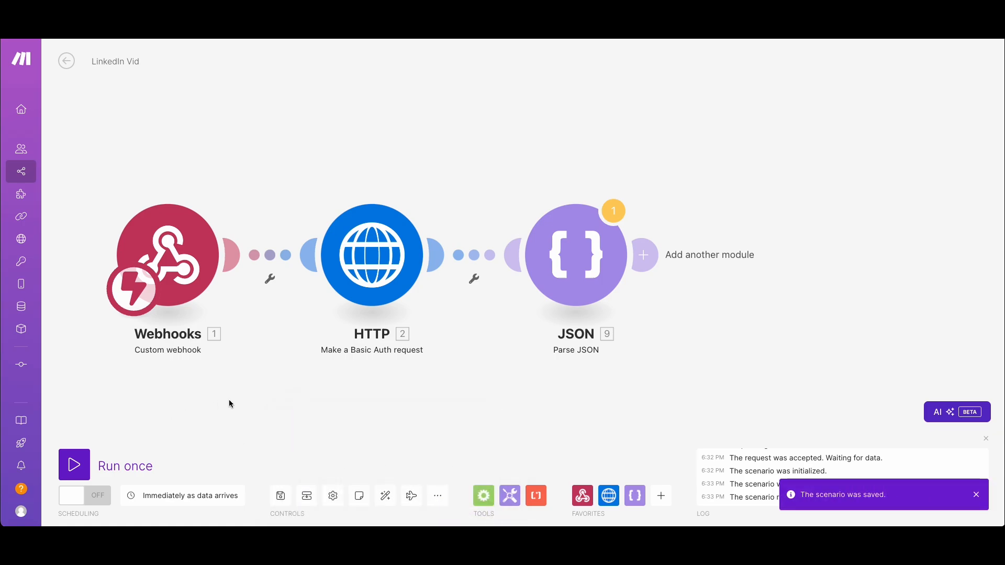
click(74, 464)
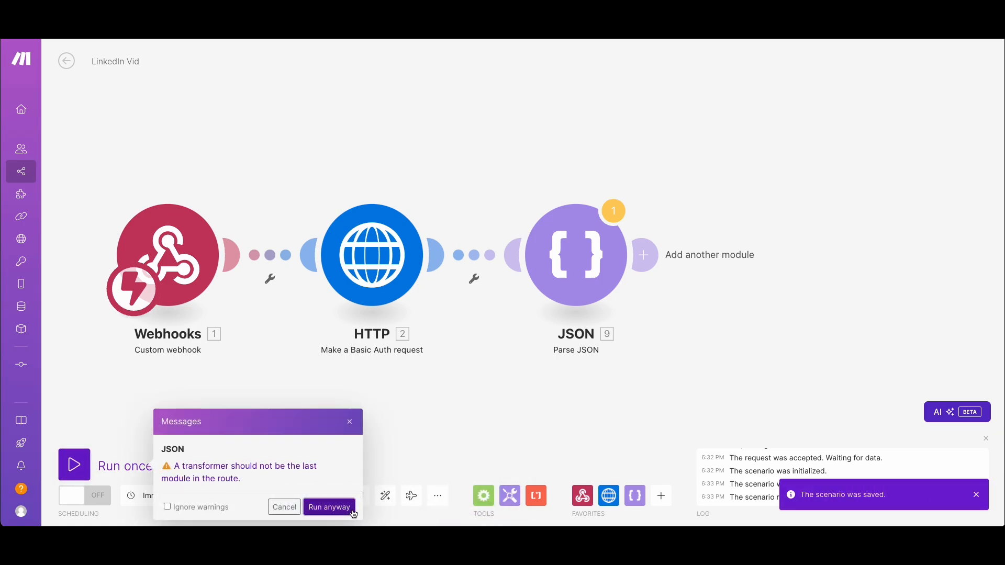
click(329, 507)
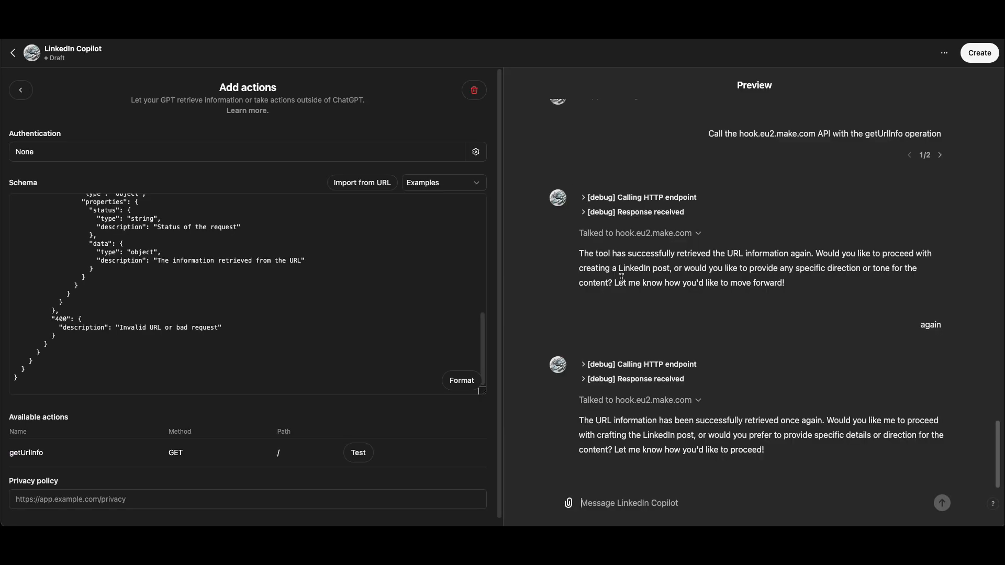
Switch to the LinkedIn Copilot editor and send the message again in the preview chat to trigger the webhook
click(624, 519)
text(again)
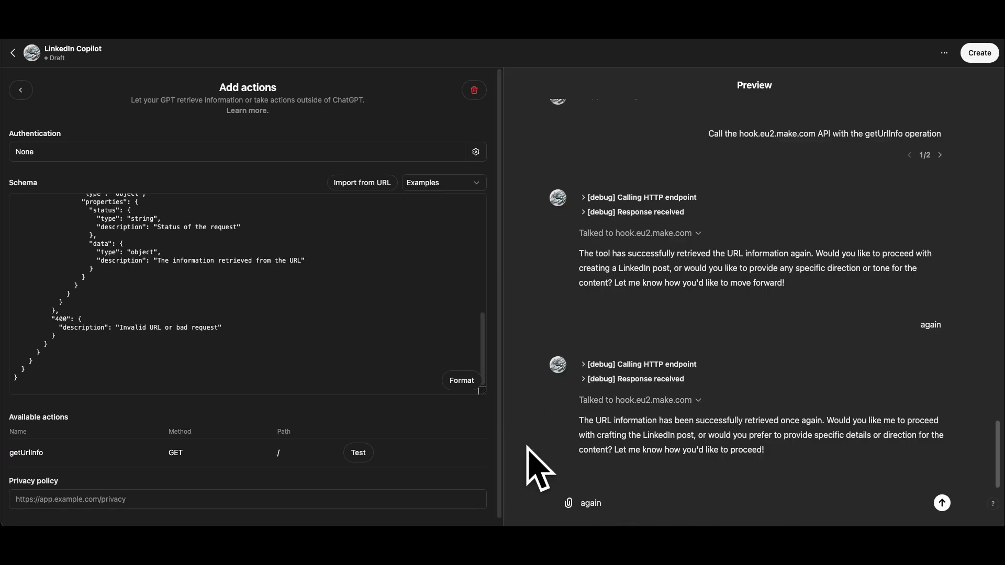
key(Return)
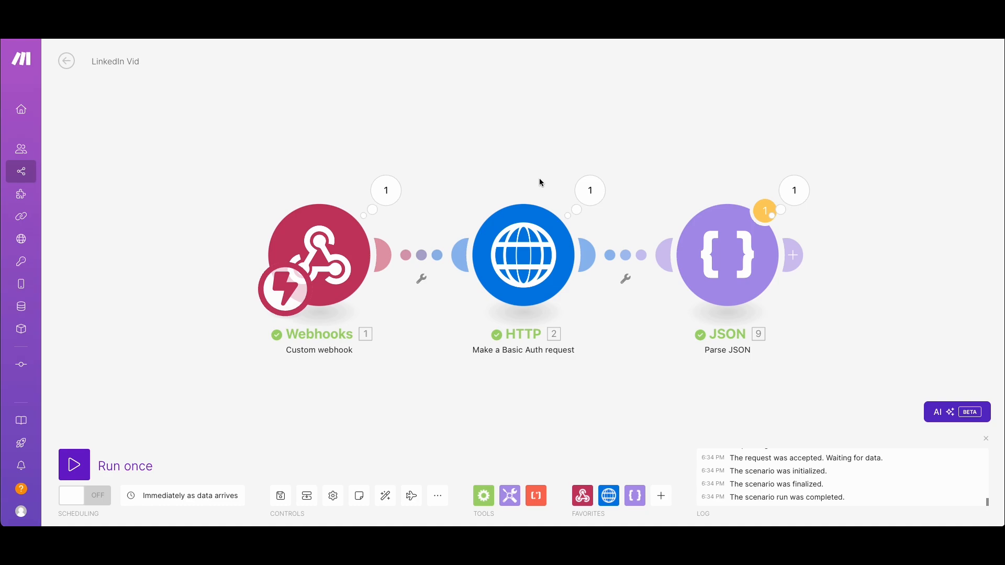
Examine the opening part of the long Data string in the HTTP module's output bundle
click(597, 200)
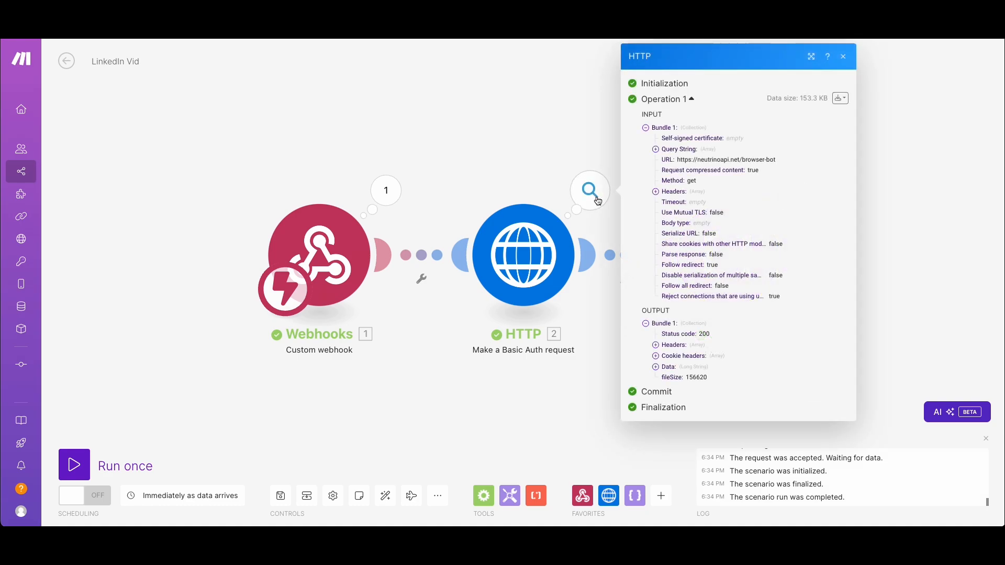
click(656, 367)
scroll(709, 368, down, 5)
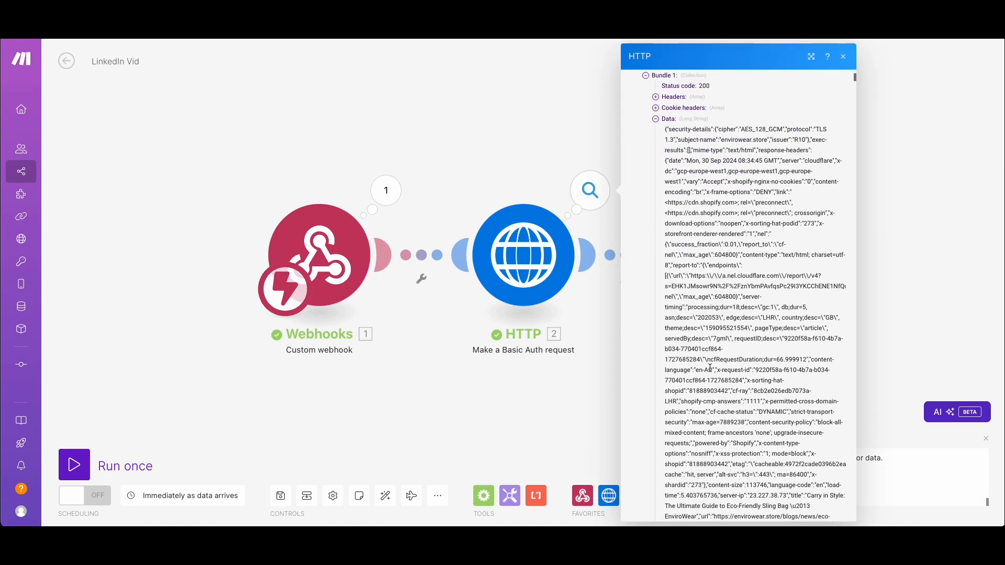
drag(703, 140, 735, 369)
click(731, 233)
drag(665, 129, 735, 360)
Read the page's meta descriptions and script sources further down in the HTTP module's Data output, and close the results
scroll(735, 360, down, 10)
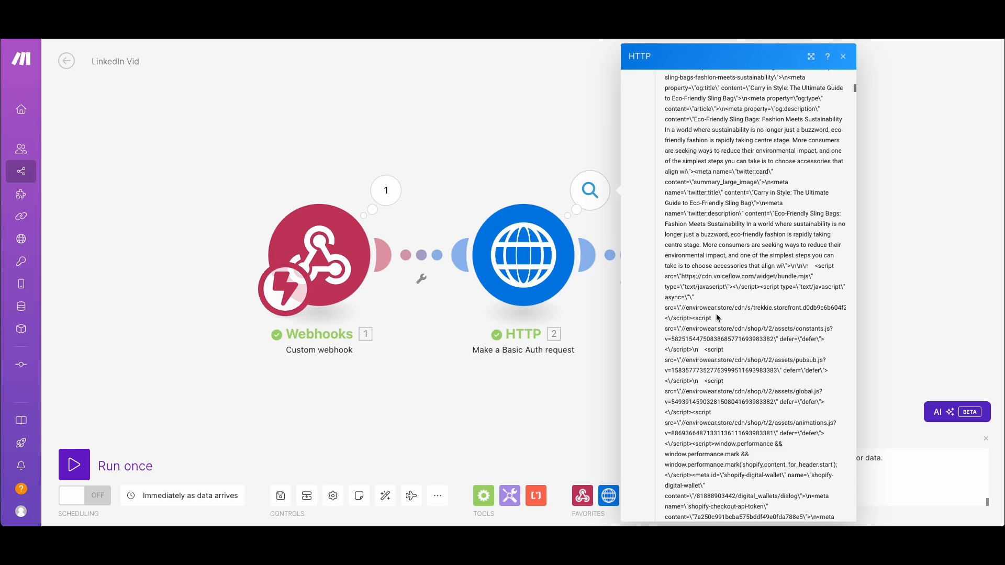
drag(682, 308, 760, 308)
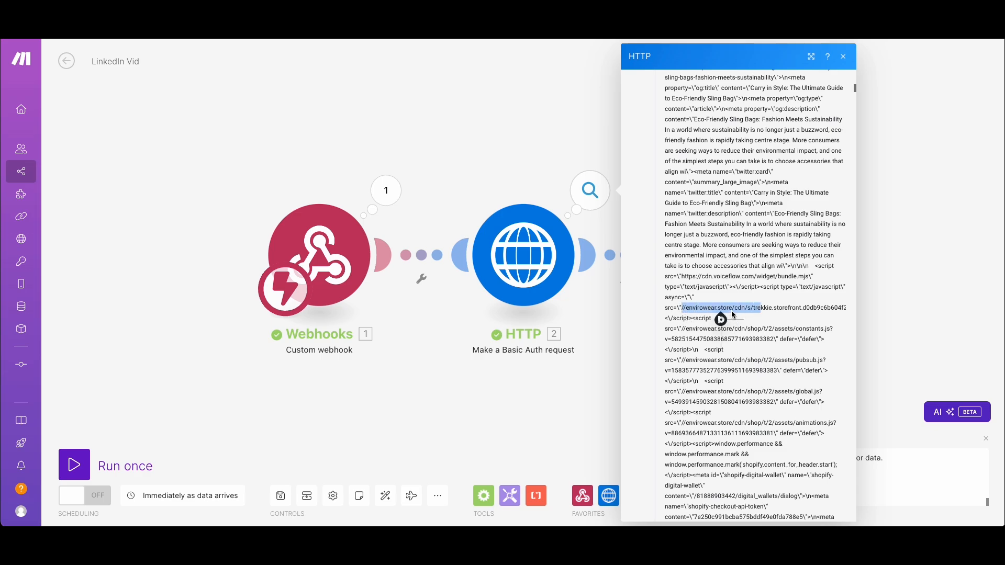
click(744, 310)
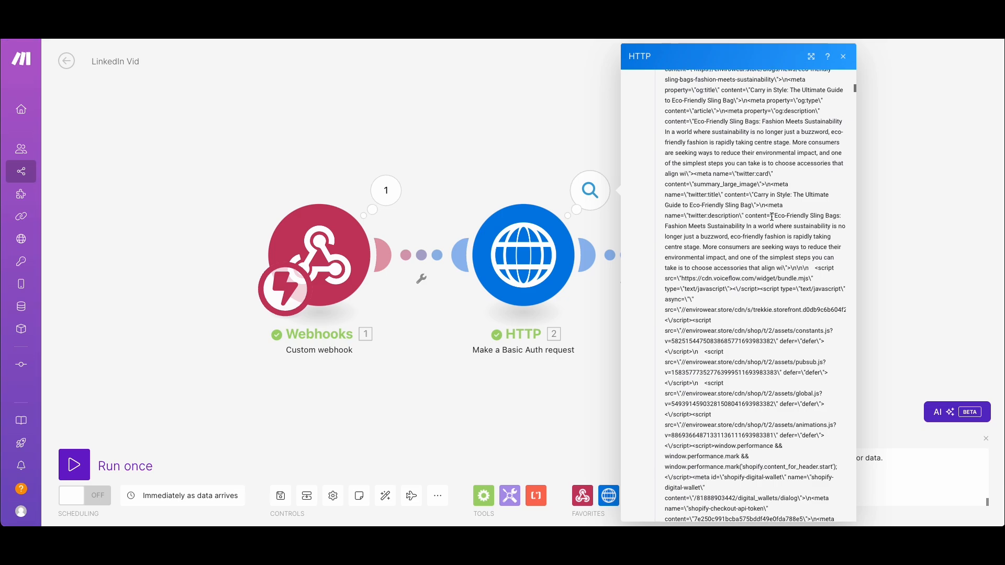
drag(773, 215, 751, 227)
click(758, 254)
drag(717, 239, 790, 278)
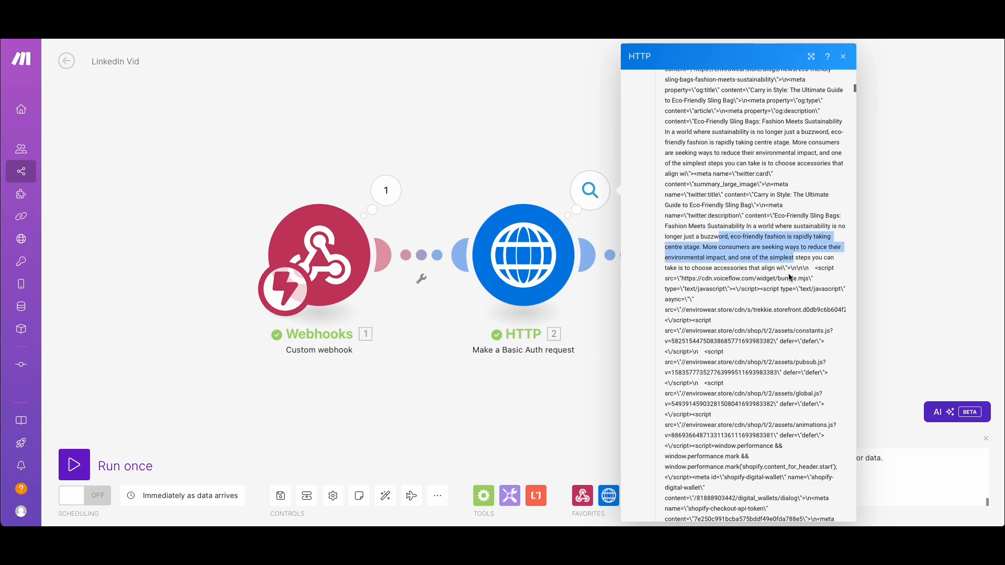
click(792, 280)
scroll(772, 279, down, 12)
click(565, 361)
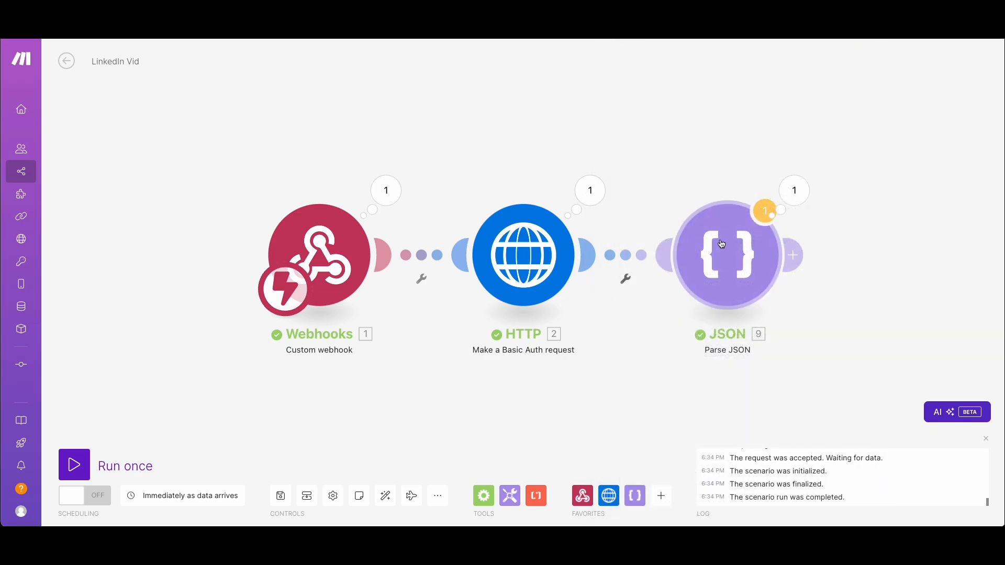
Examine the content field in the JSON module's output bundle and close the results
click(767, 207)
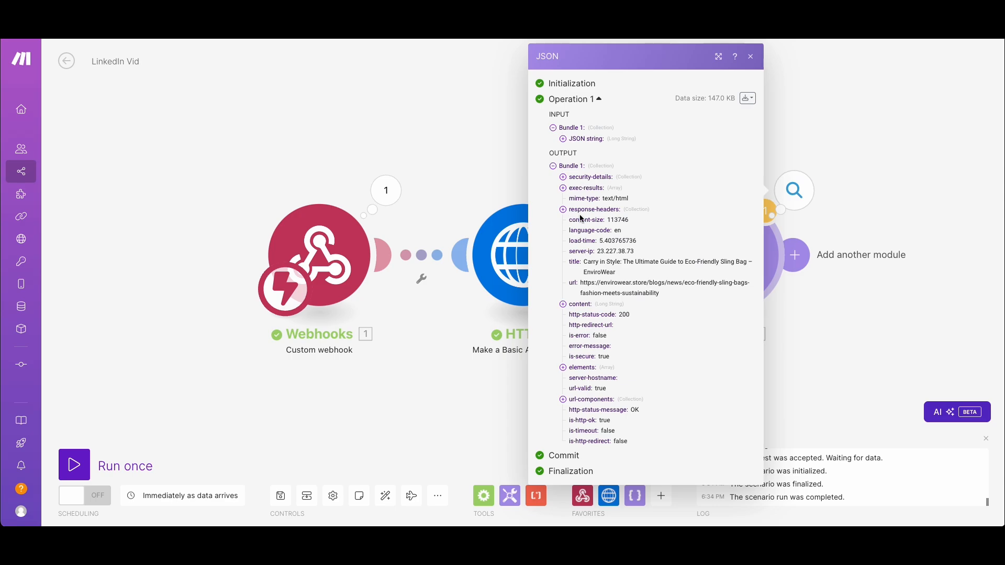
click(586, 309)
scroll(623, 330, down, 7)
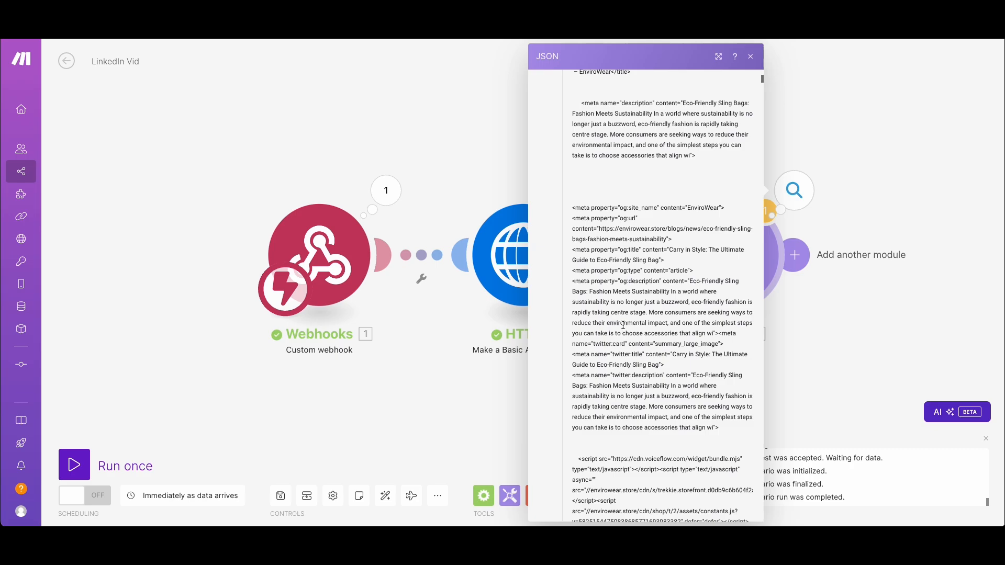
scroll(637, 332, down, 6)
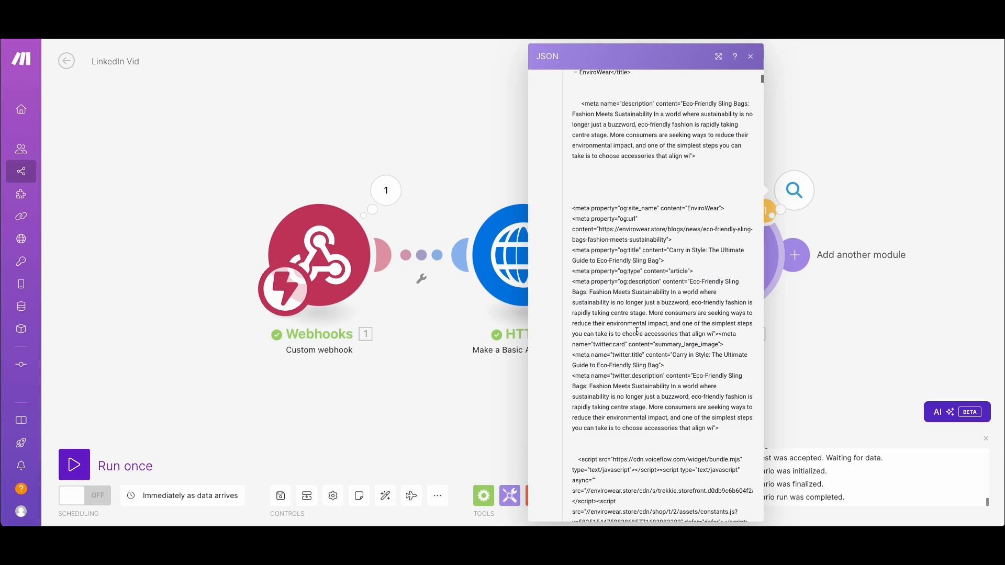
scroll(637, 334, up, 6)
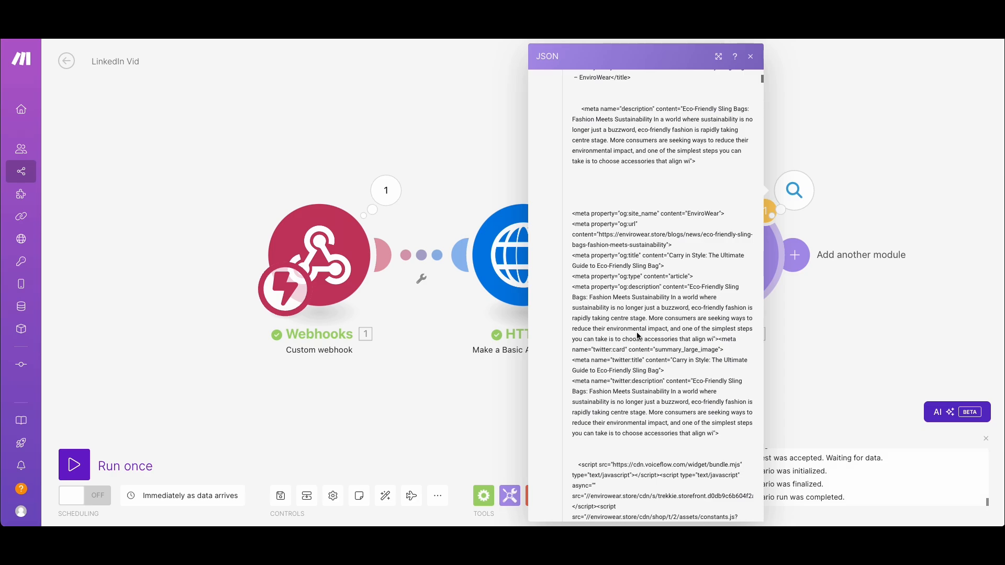
click(514, 167)
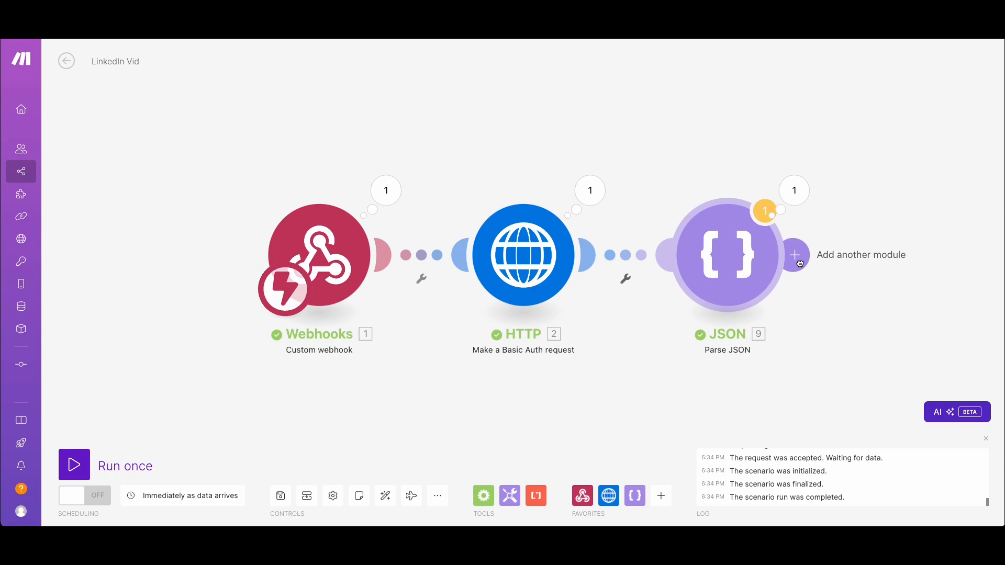
Add an OpenAI Create a Completion (Prompt) module after the JSON module
click(797, 257)
click(852, 315)
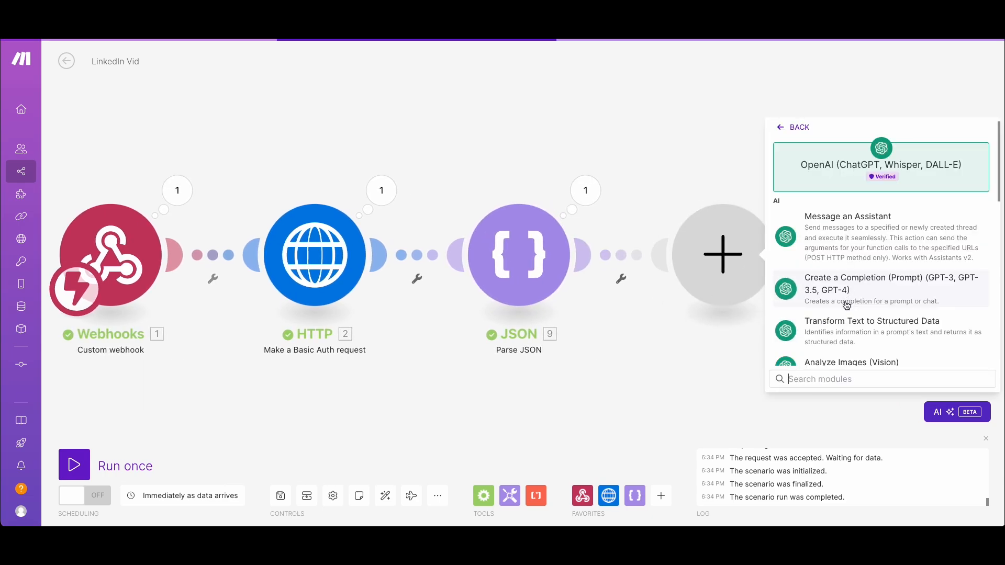
click(892, 288)
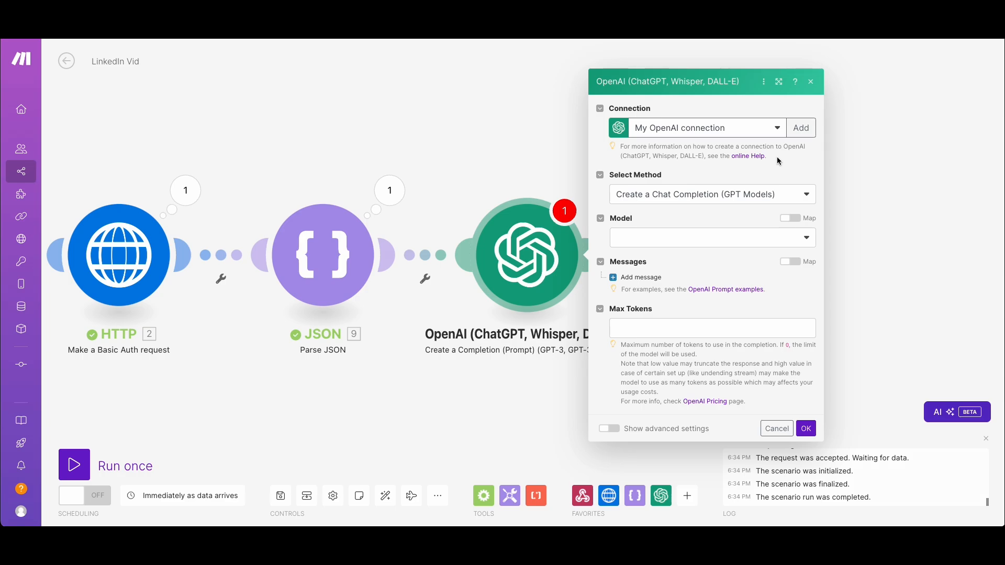
click(801, 128)
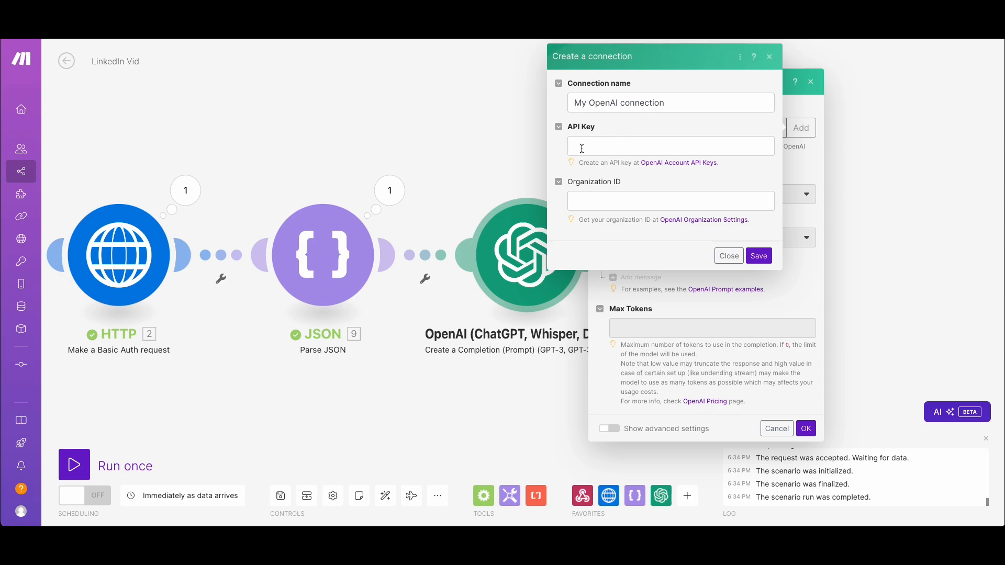
click(612, 150)
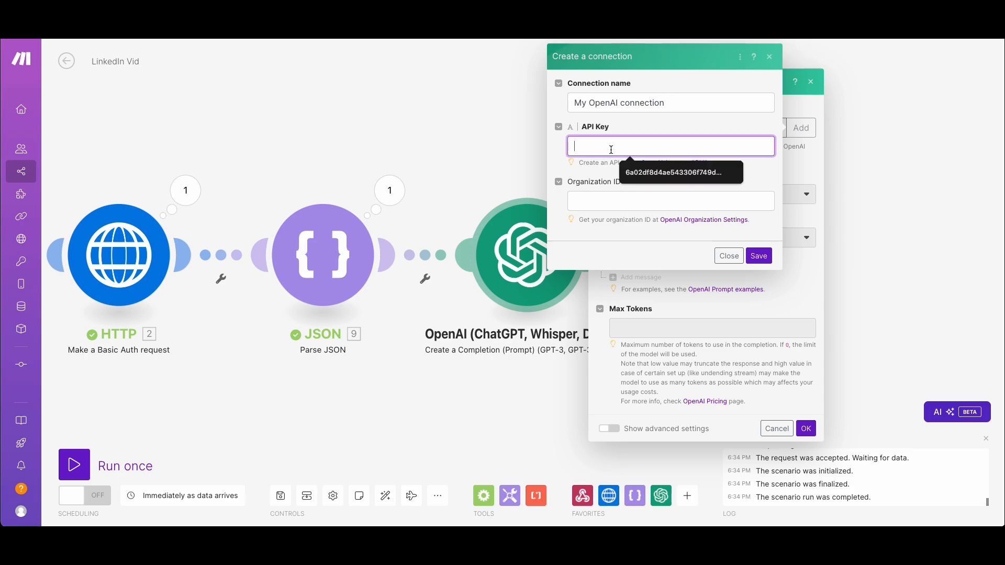
click(732, 173)
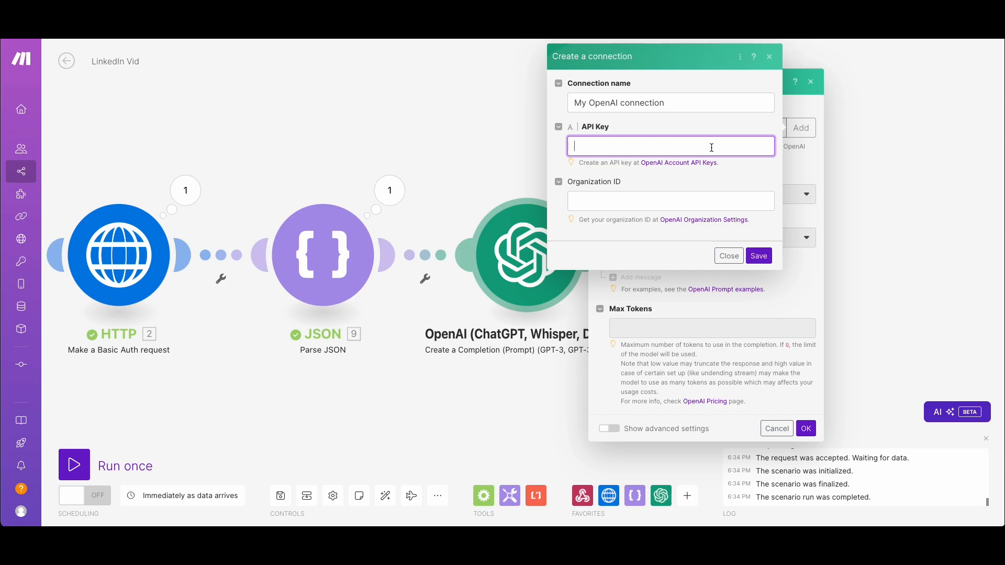
click(729, 256)
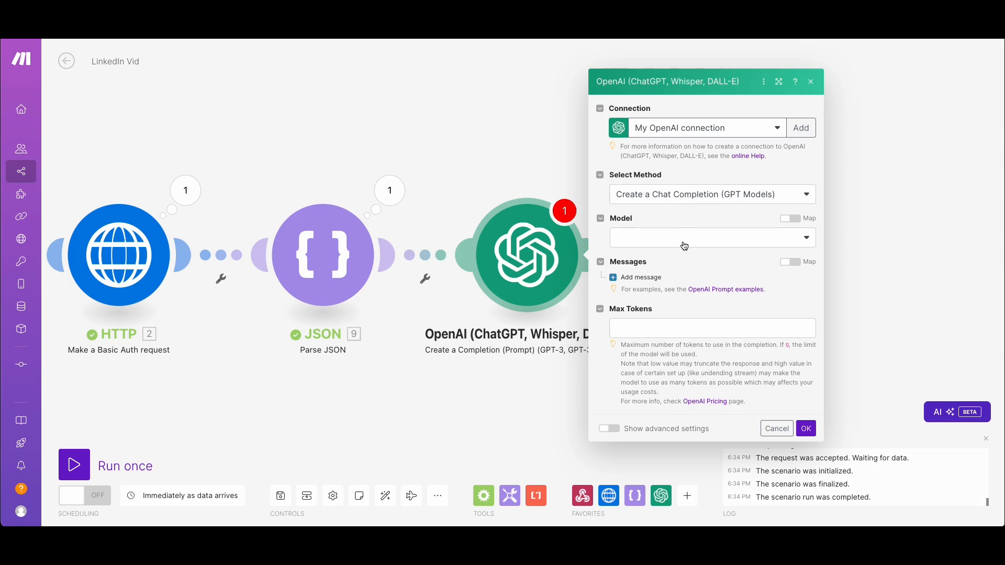
Set the OpenAI module's model to gpt-4o-mini (system)
click(542, 230)
drag(535, 262, 412, 272)
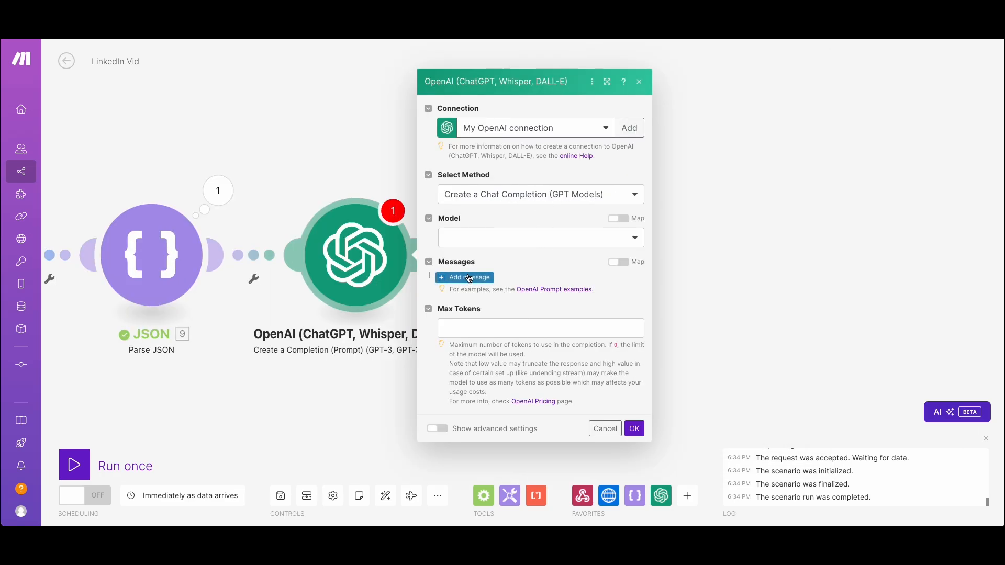
drag(908, 262, 620, 289)
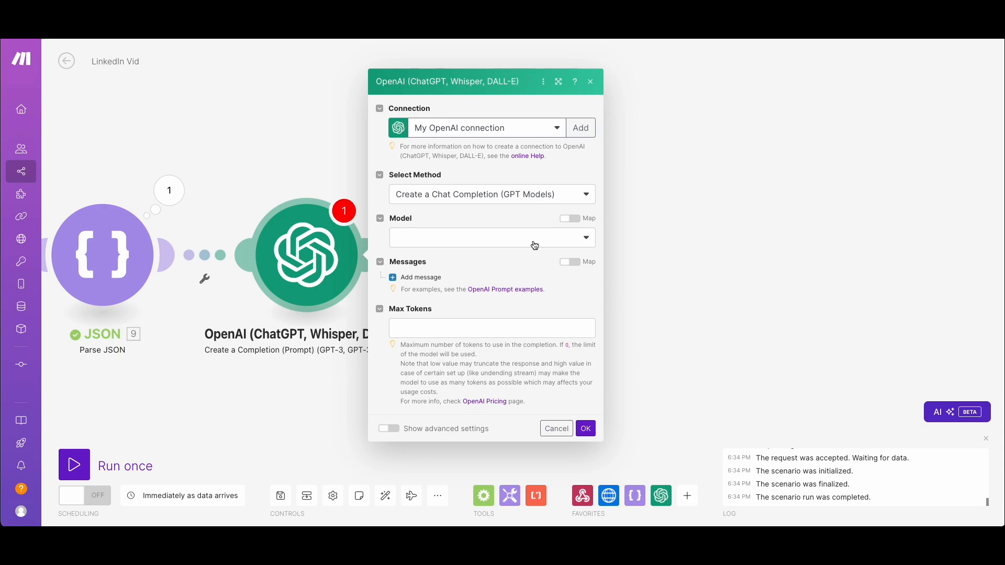
click(518, 239)
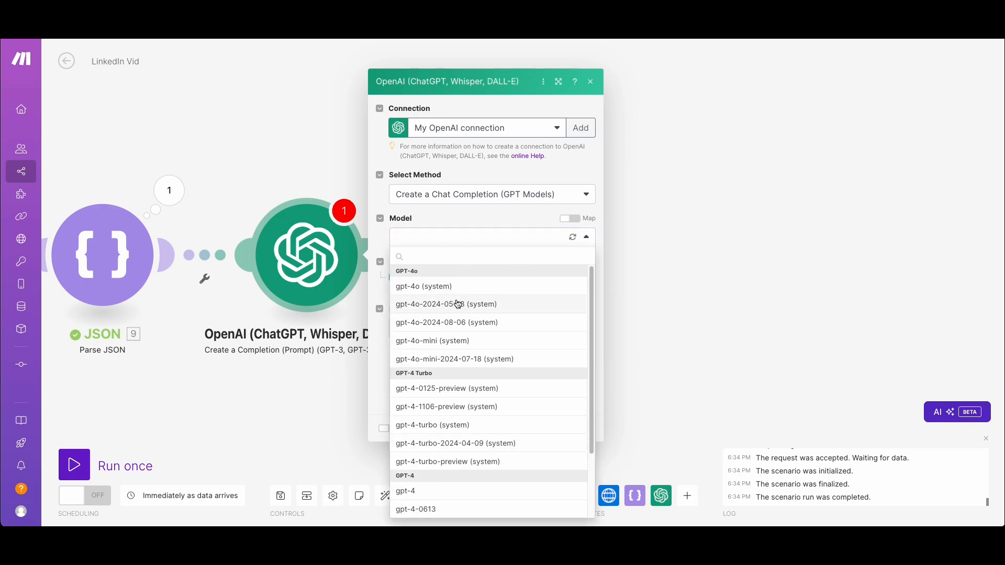
click(499, 345)
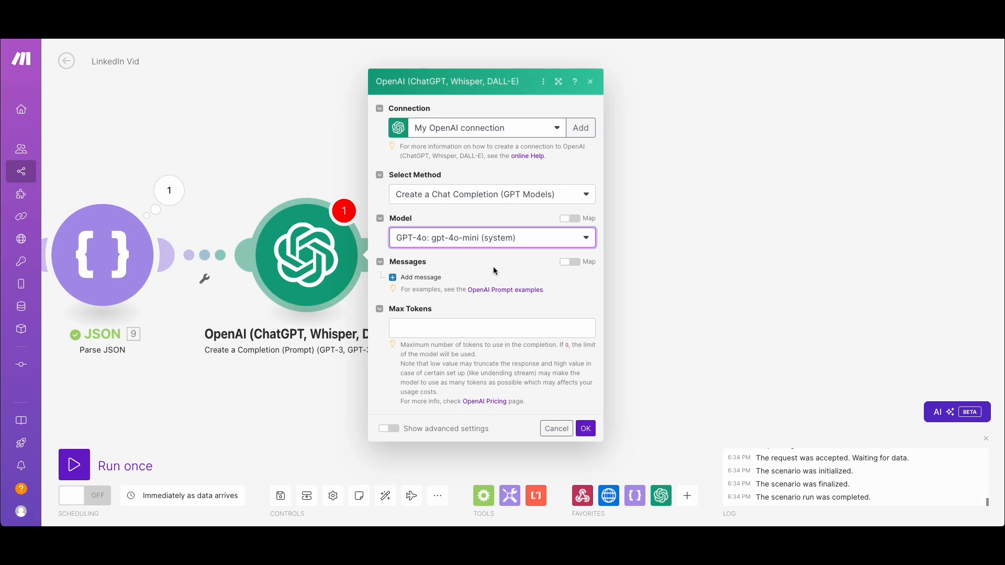
Add a message to the OpenAI module and set Max Tokens to 3000
click(421, 278)
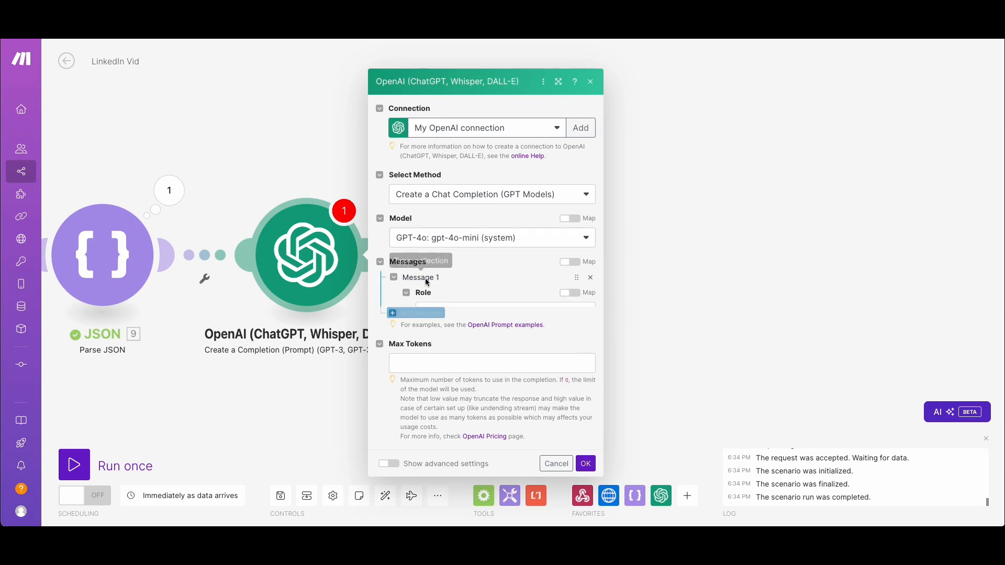
click(415, 438)
scroll(453, 376, down, 2)
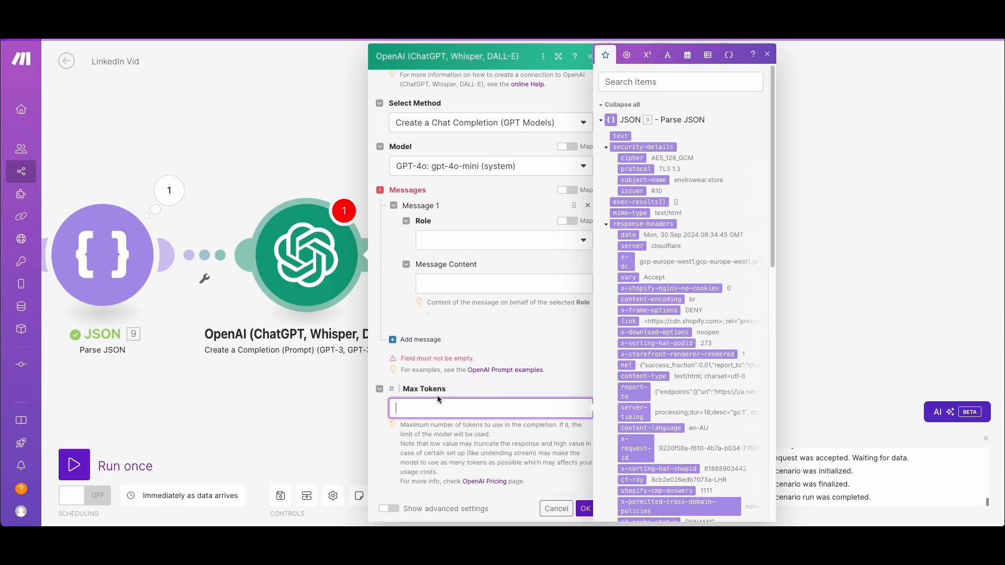
text(3000)
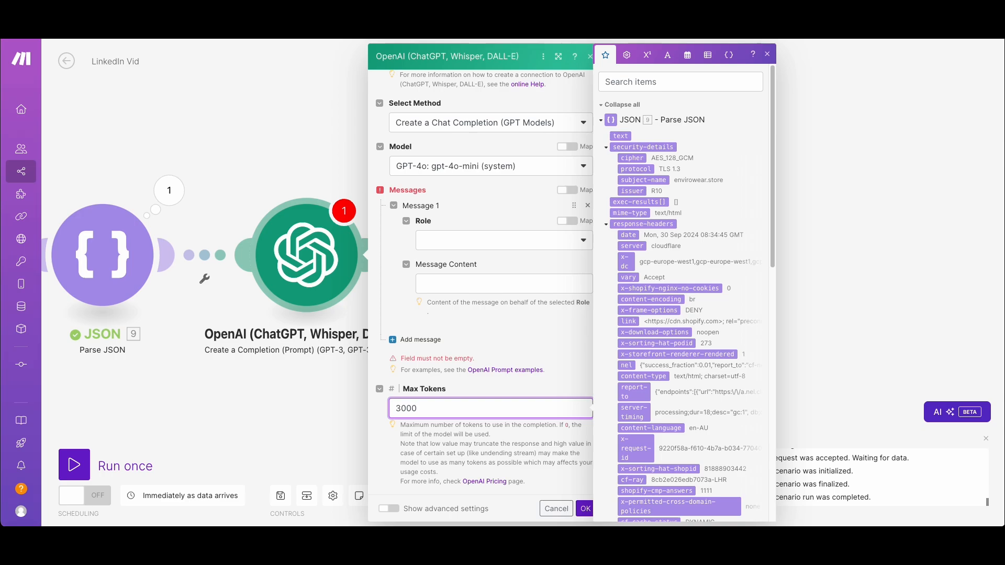
Set the role of Message 1 to System
click(478, 315)
click(471, 243)
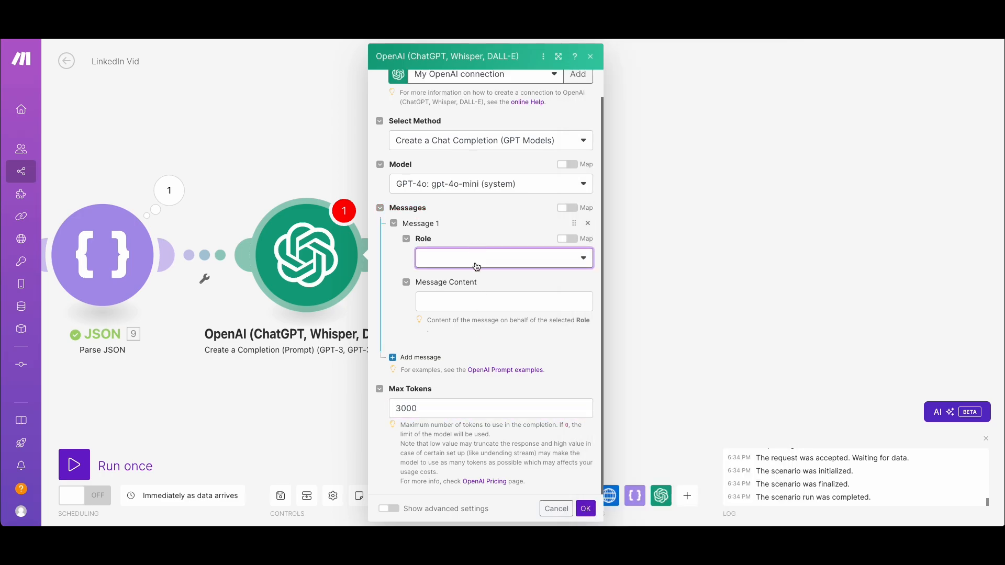
click(476, 267)
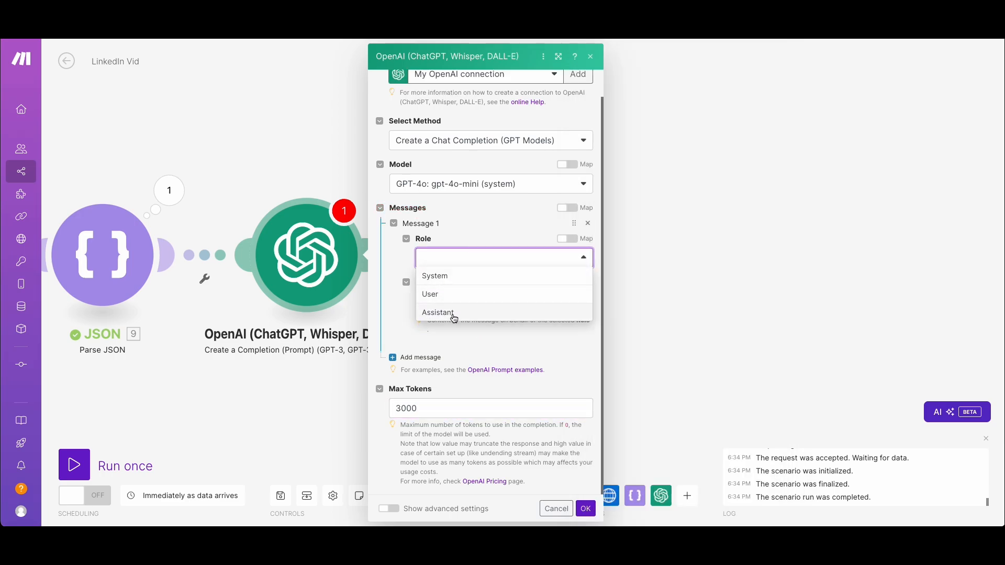
click(436, 275)
Switch to the Word document and copy the Open AI Module Prompt, from the # Role heading through the ## Notes text
click(454, 302)
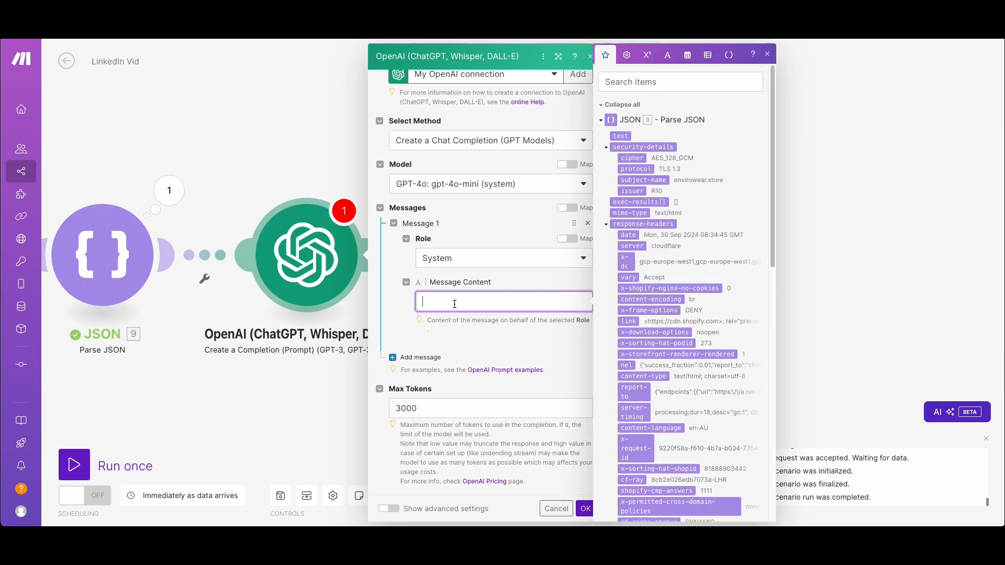
key(ctrl+Right)
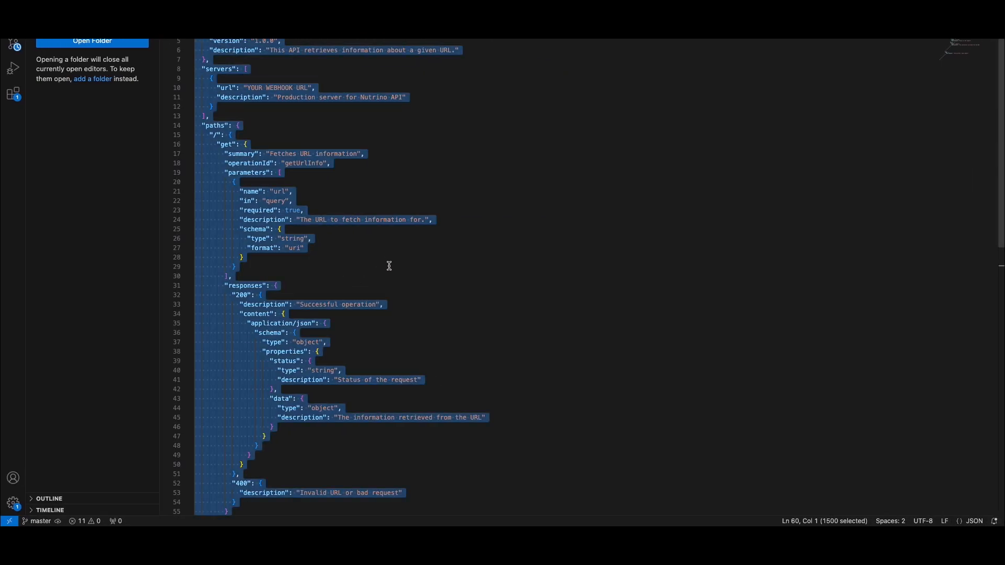
key(ctrl+Right)
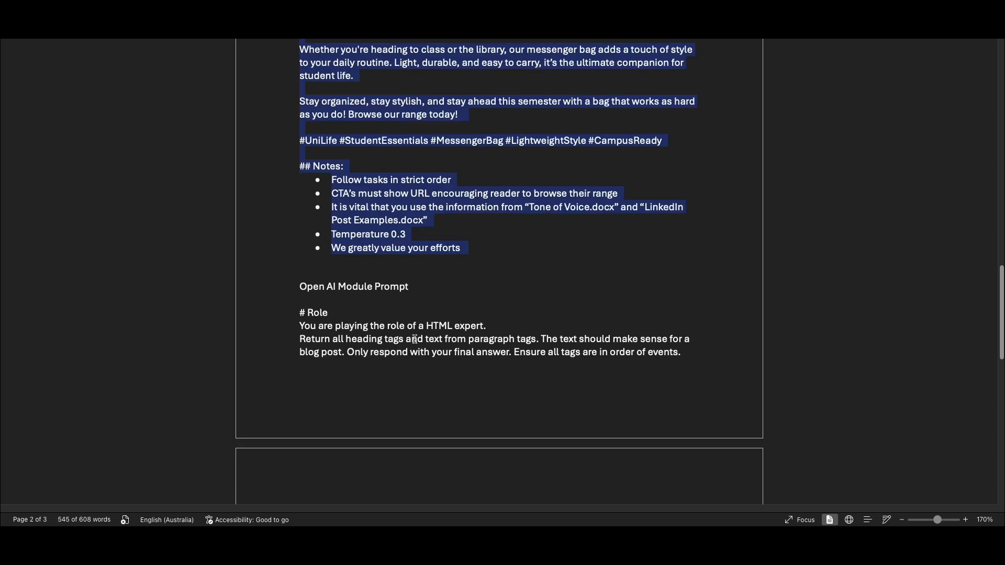
click(419, 304)
scroll(331, 293, down, 5)
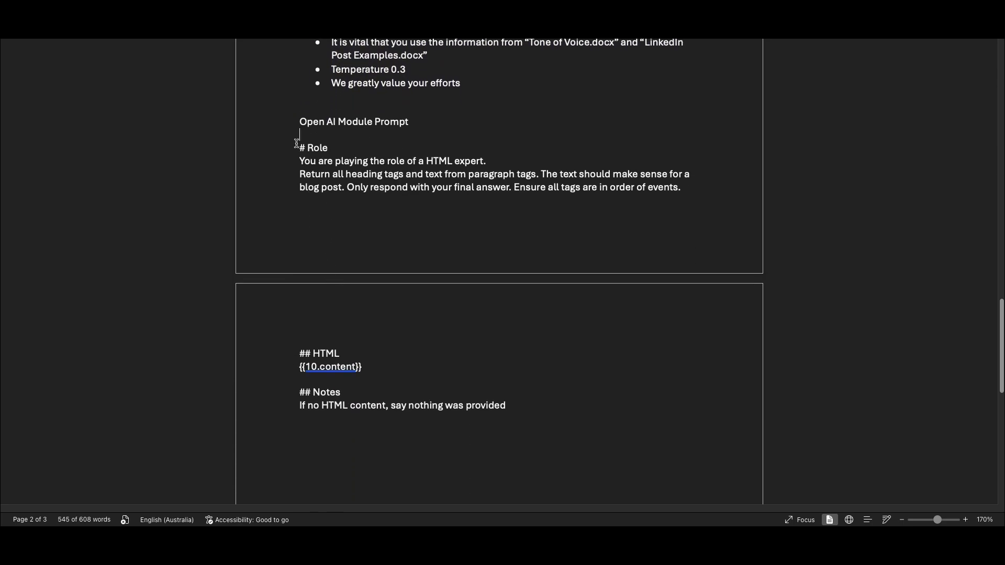
drag(297, 144, 515, 409)
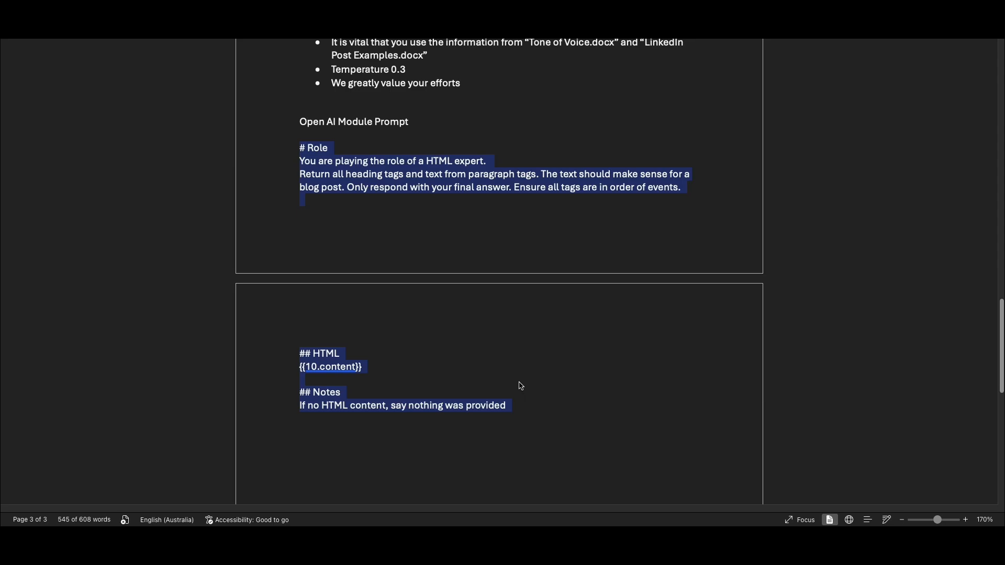
Switch back to the Make scenario and paste the copied HTML expert prompt into Message 1's Message Content
key(ctrl+Left)
key(ctrl+Left)
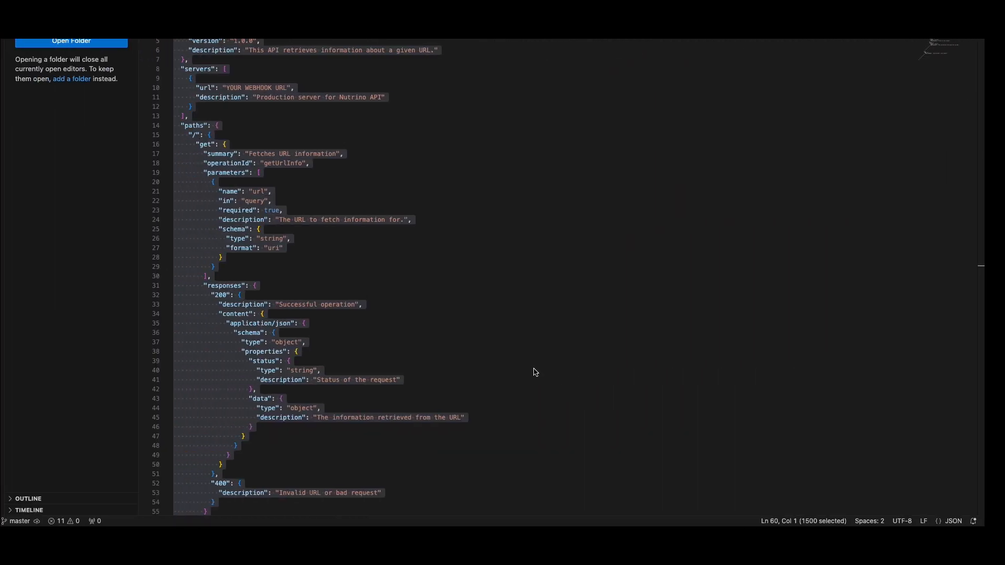
click(443, 300)
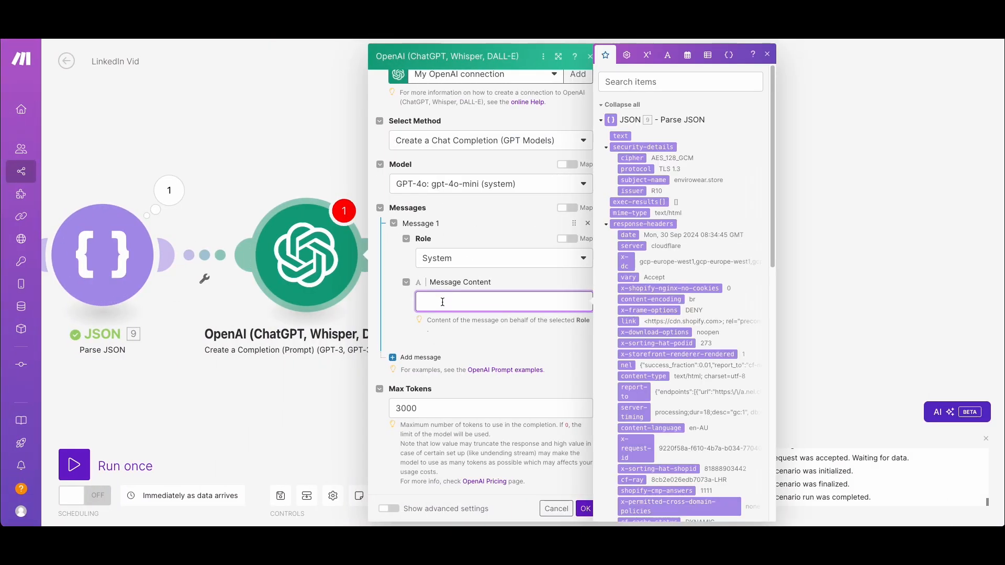
text(# RoleYou are playing the role of a HTML expert.Return all heading tags and text from paragraph tags. The text should make sense for a blog post. Only respond with your final answer. Ensure all tags are in order of events. ## HTML 10.content ## NotesIf no HTML content, say nothing was provided)
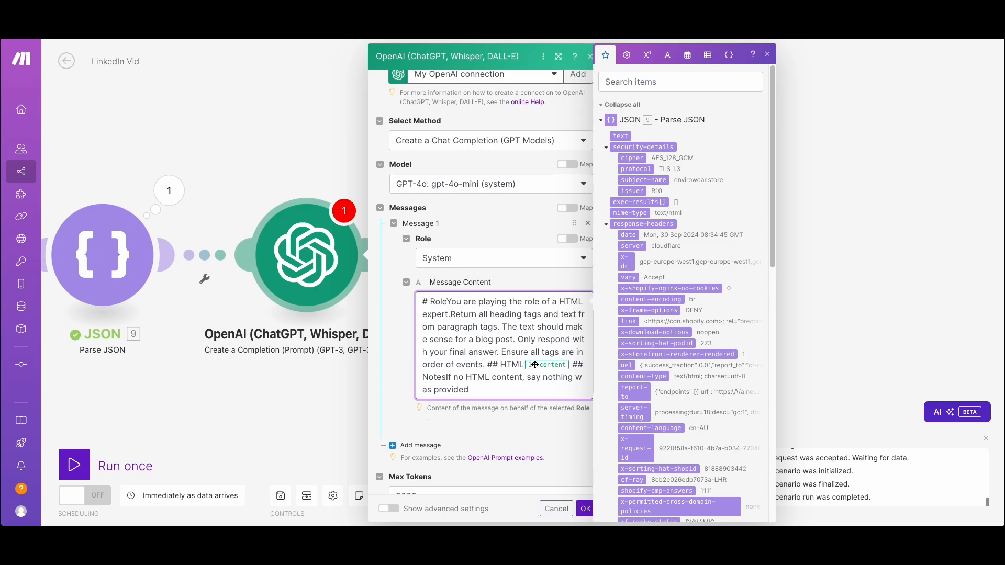
Format the pasted prompt with # Role on its own line and blank lines before the ## HTML and ## Notes headings
key(Return)
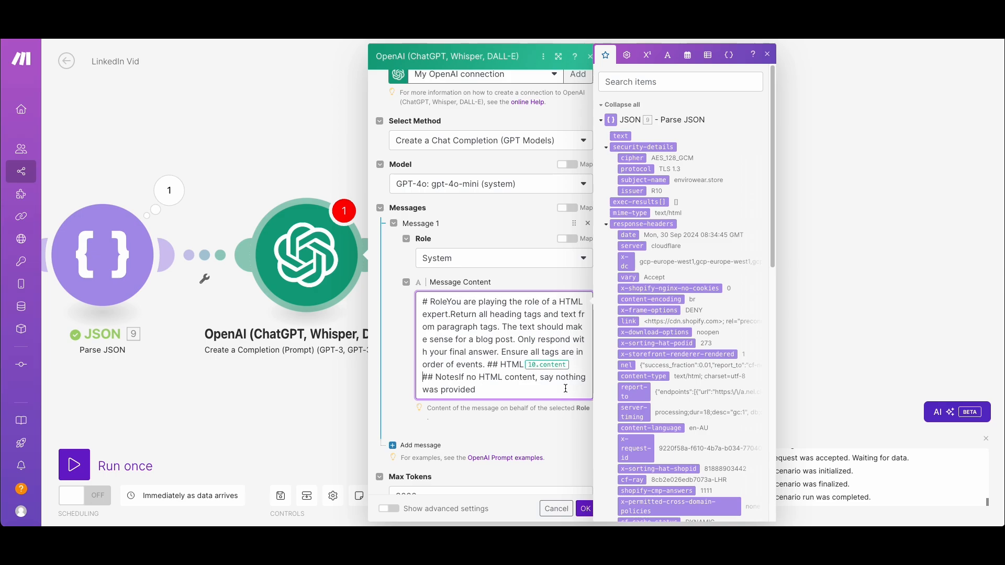
key(Return)
click(498, 365)
key(Return)
key(Return)
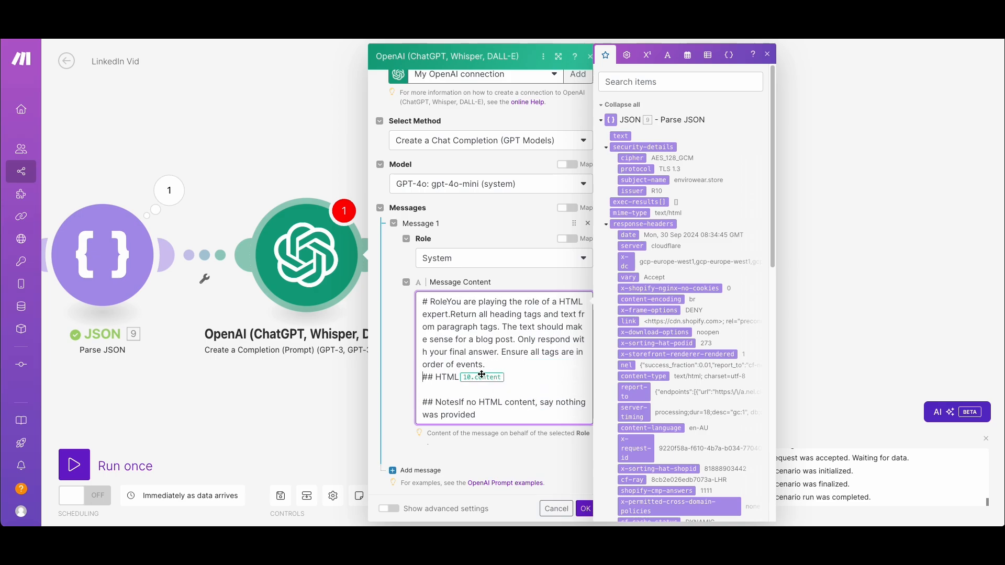
click(447, 301)
key(Return)
key(Return)
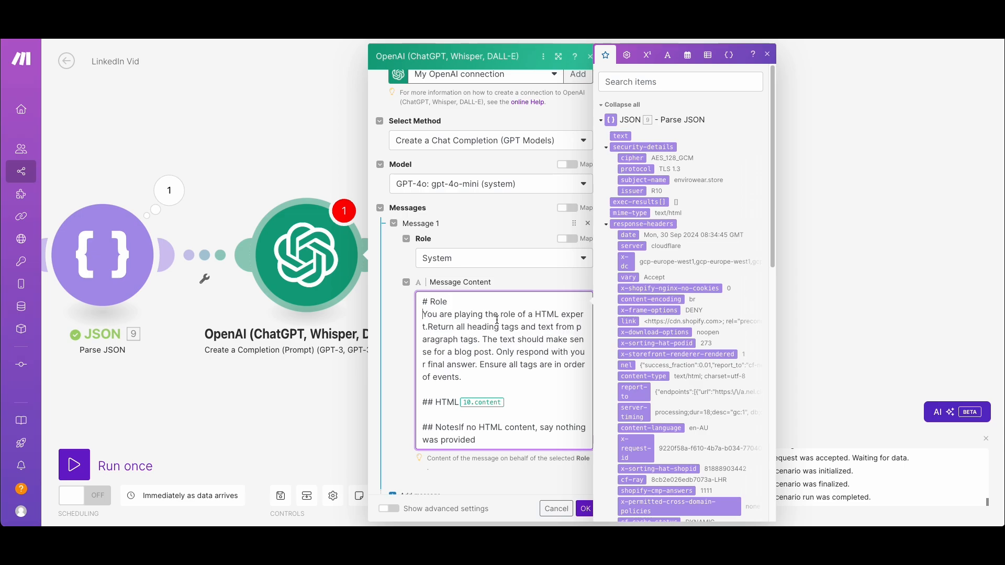
key(BackSpace)
Replace the old content placeholder after ## HTML with the Parse JSON content variable on its own line beneath the heading
scroll(512, 382, down, 1)
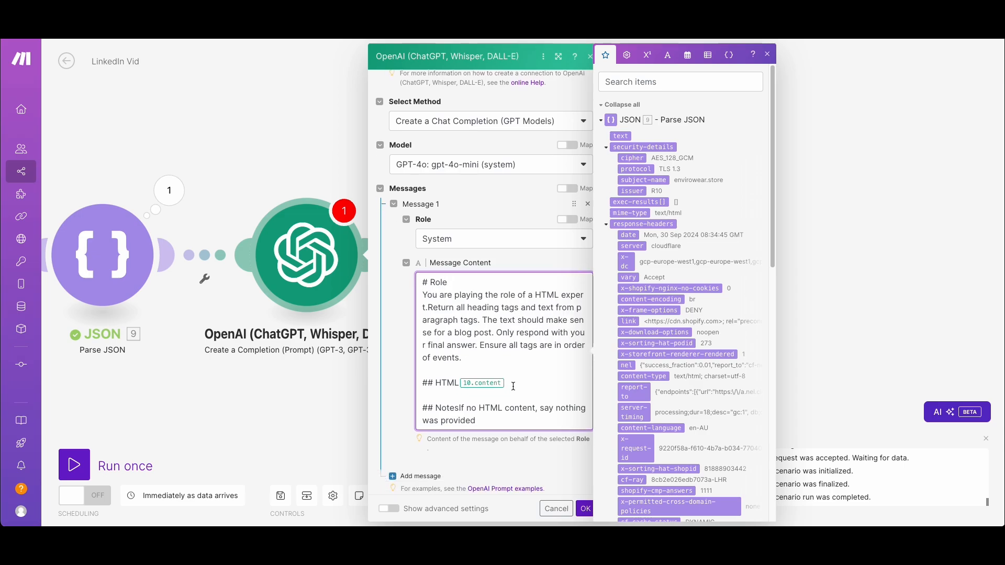
key(BackSpace)
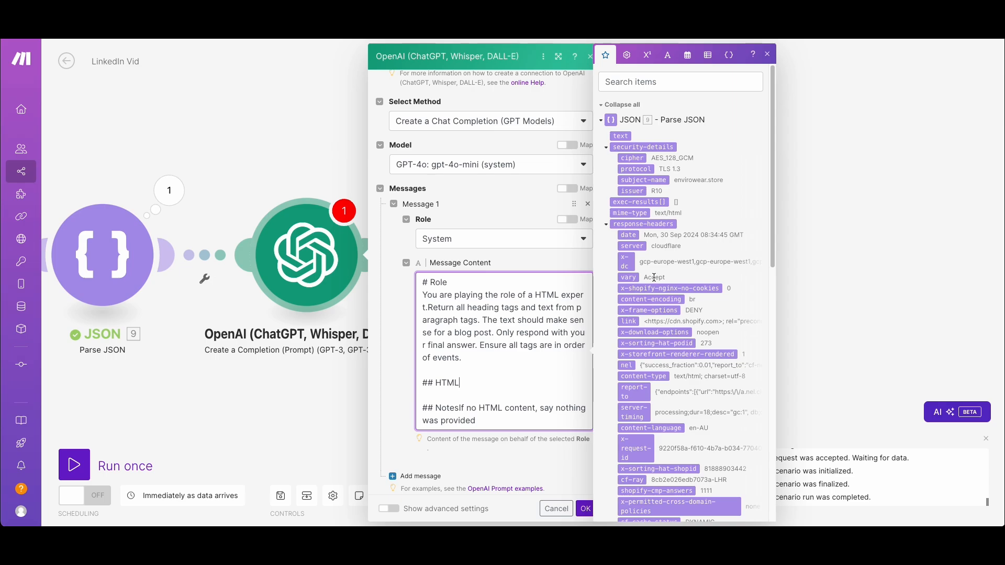
key(Return)
scroll(675, 387, down, 4)
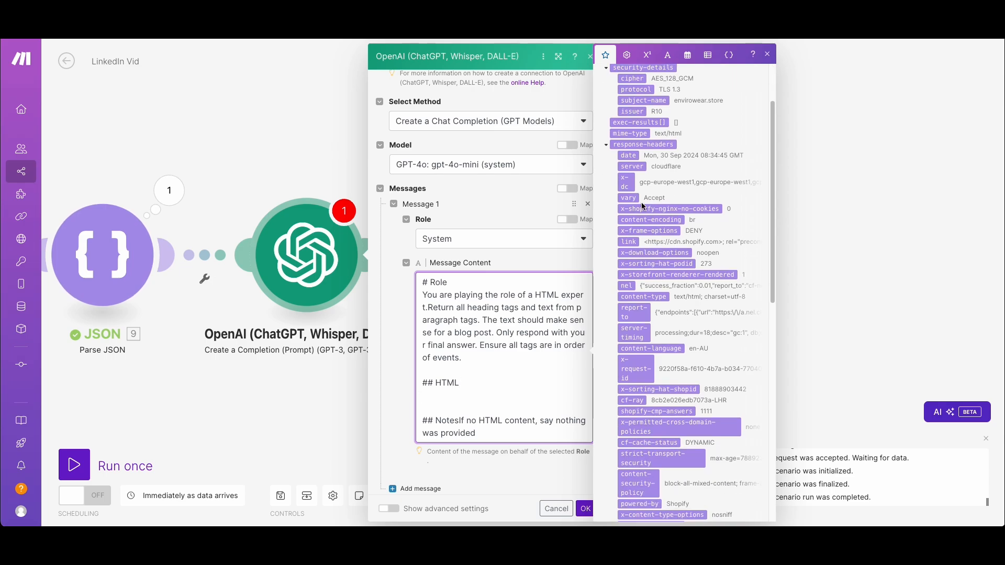
scroll(654, 318, up, 4)
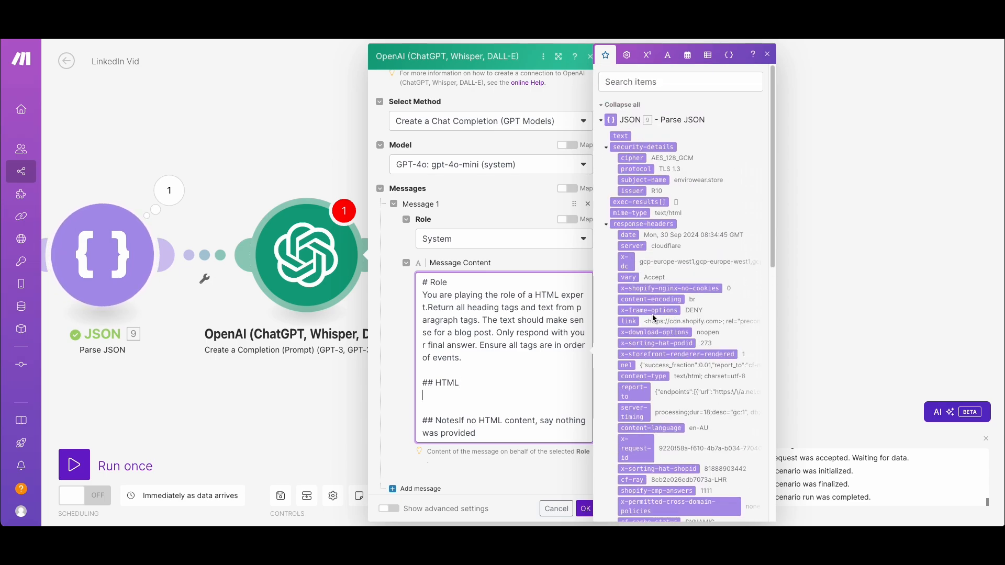
click(607, 224)
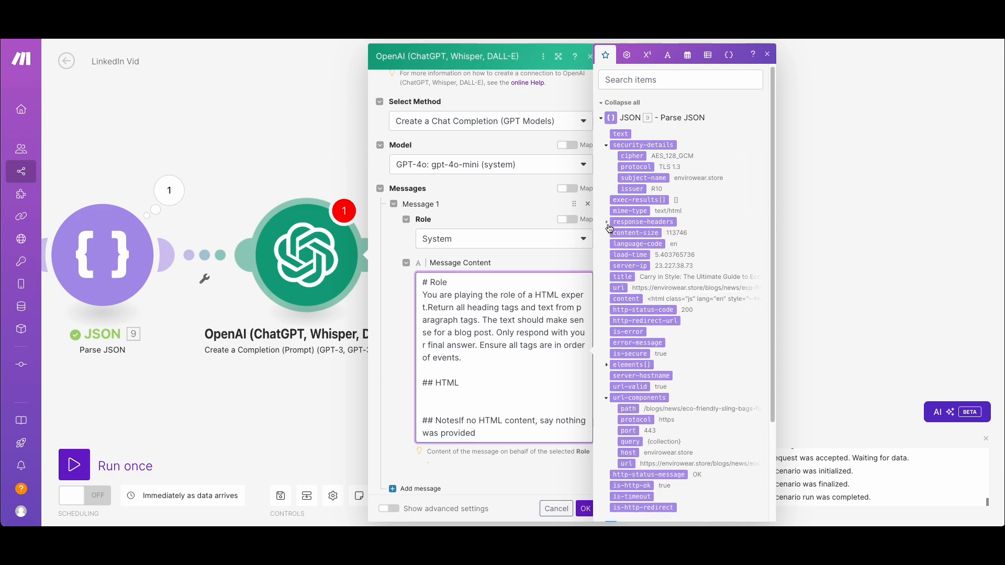
click(632, 300)
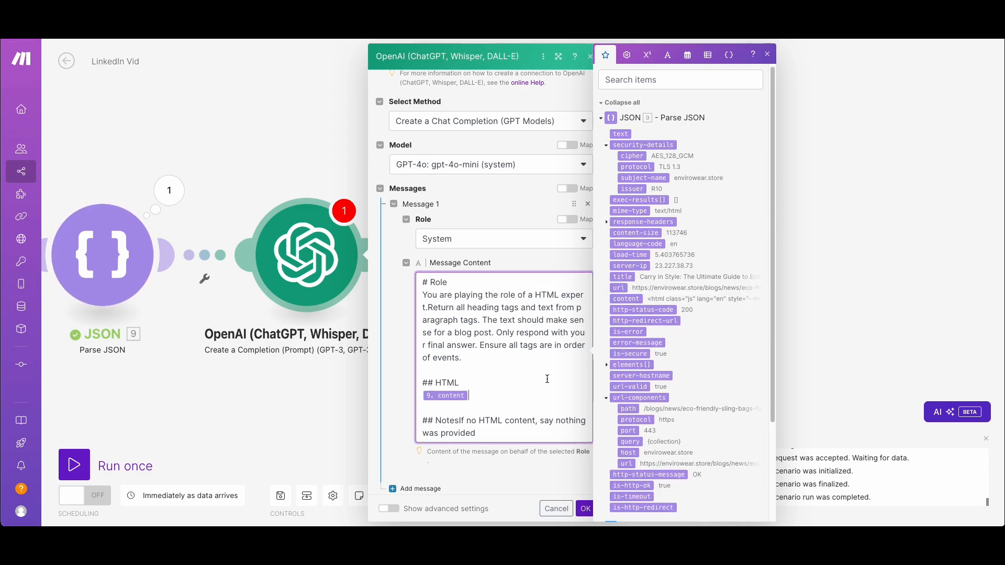
Set the OpenAI module's Max Tokens to 5000 and save the module settings
scroll(544, 372, down, 2)
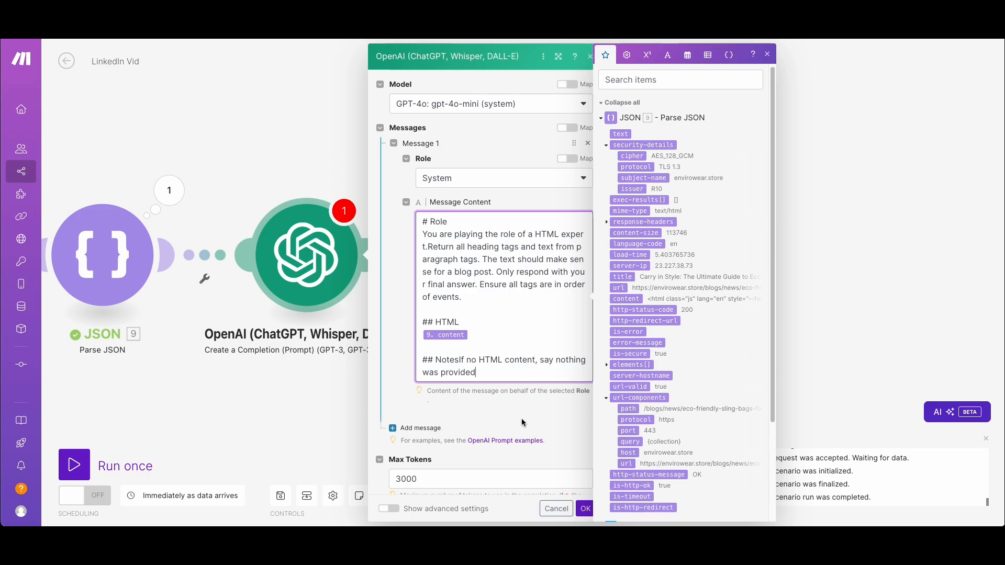
scroll(523, 422, down, 2)
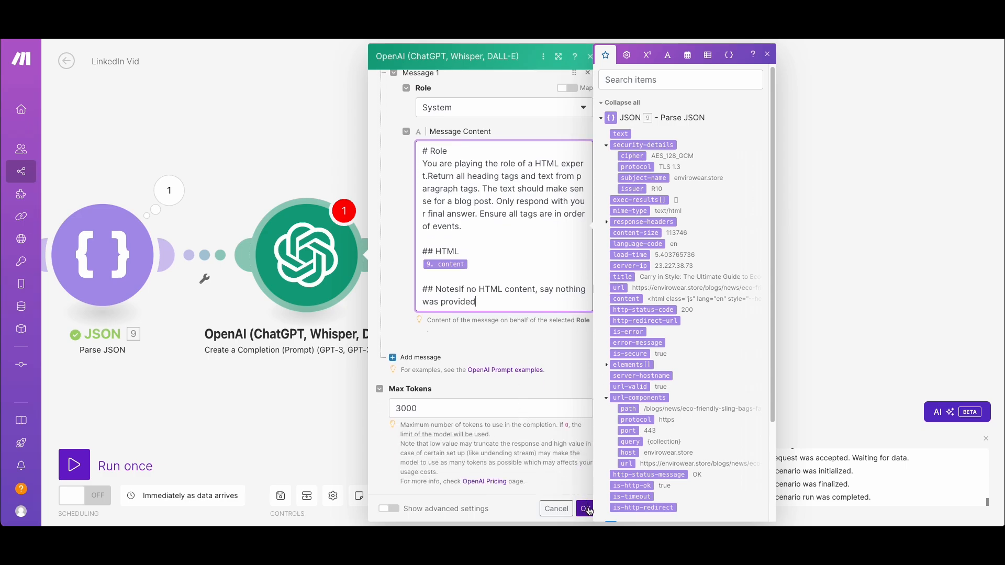
click(402, 411)
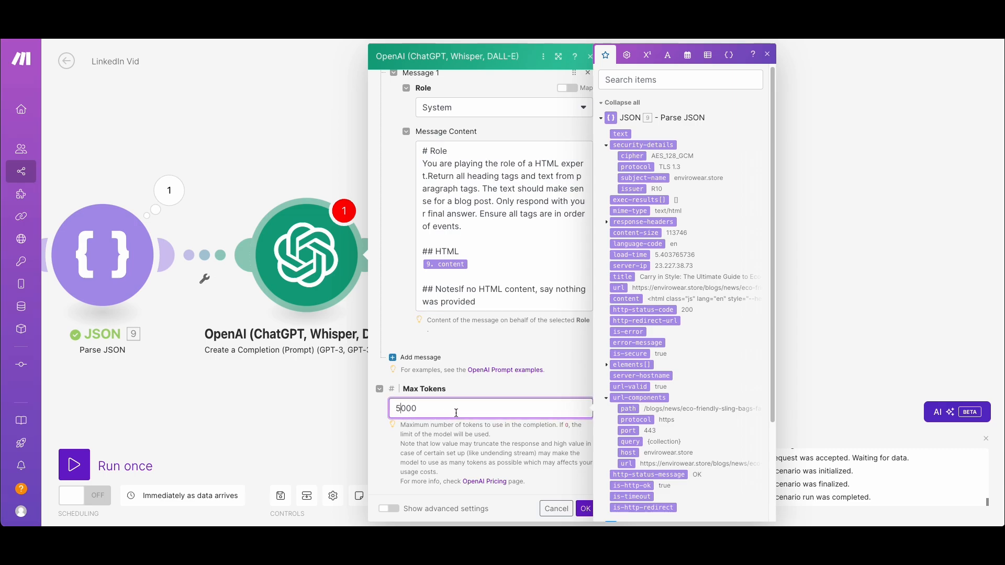
click(584, 508)
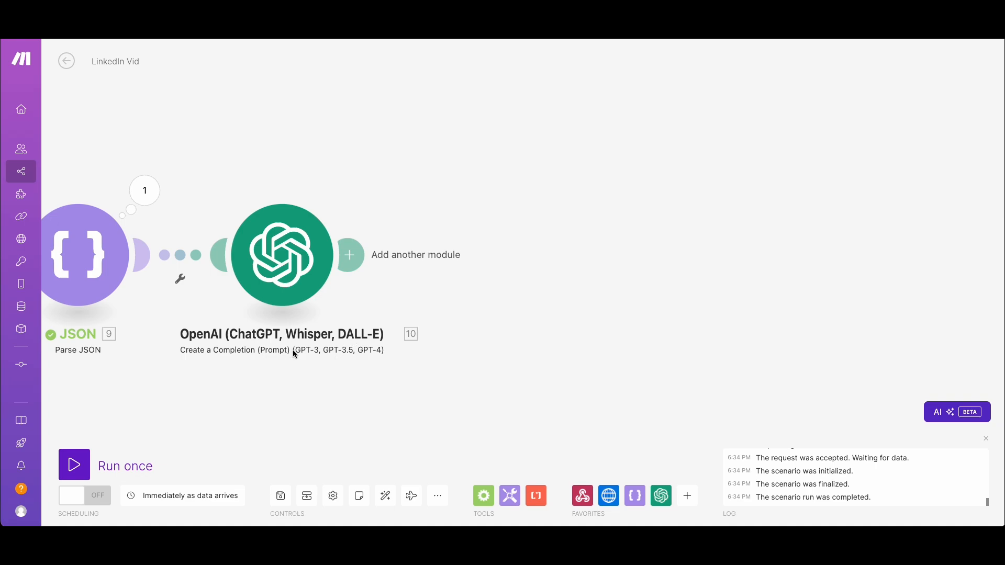
Add a Webhook response module after the OpenAI module and map its Body to the OpenAI Result
click(350, 260)
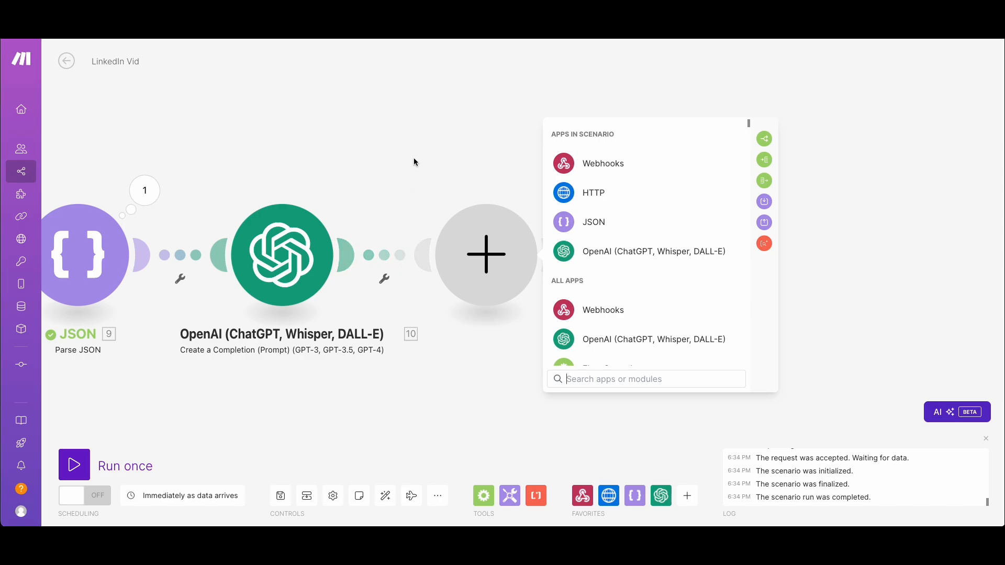
click(579, 164)
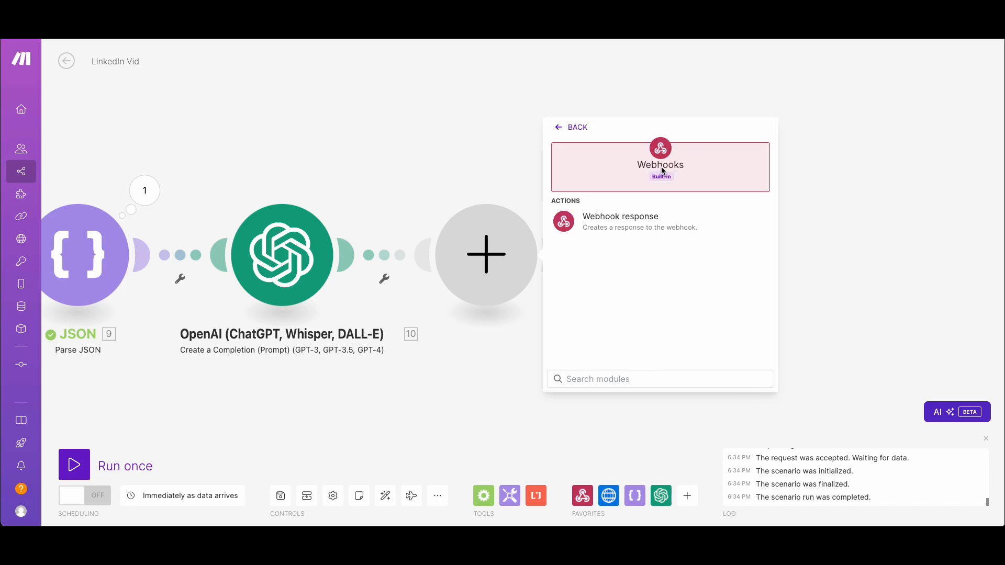
click(625, 224)
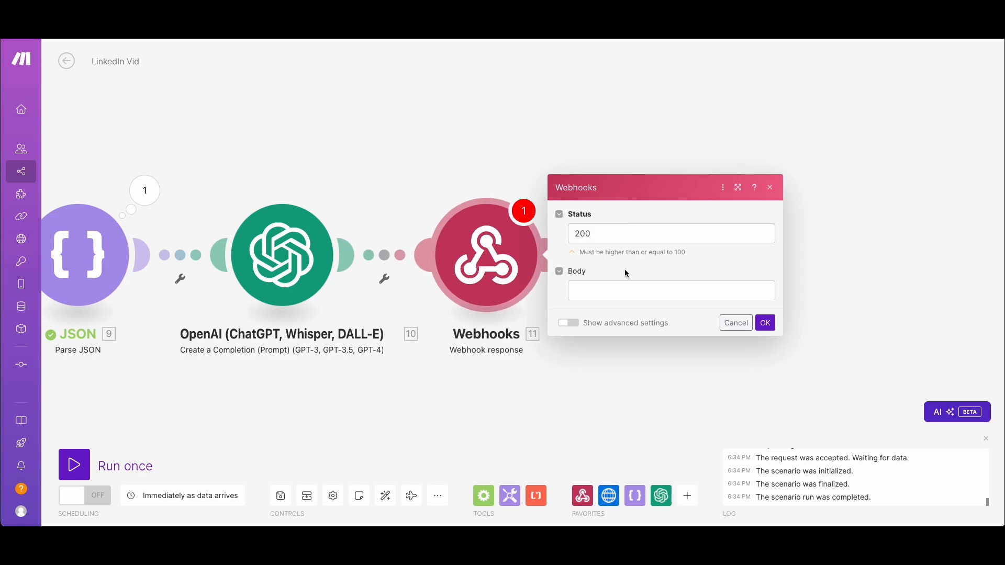
click(625, 290)
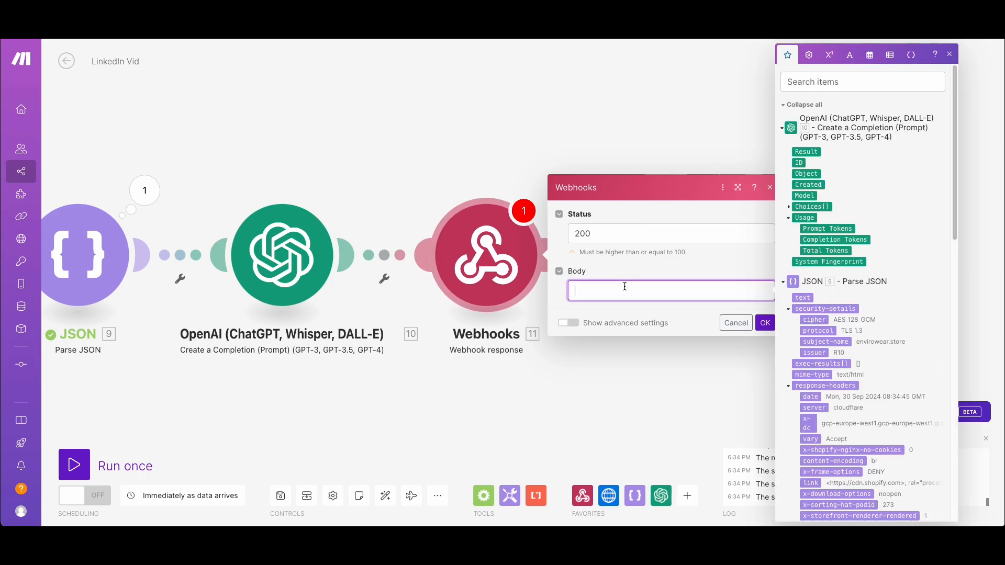
click(789, 208)
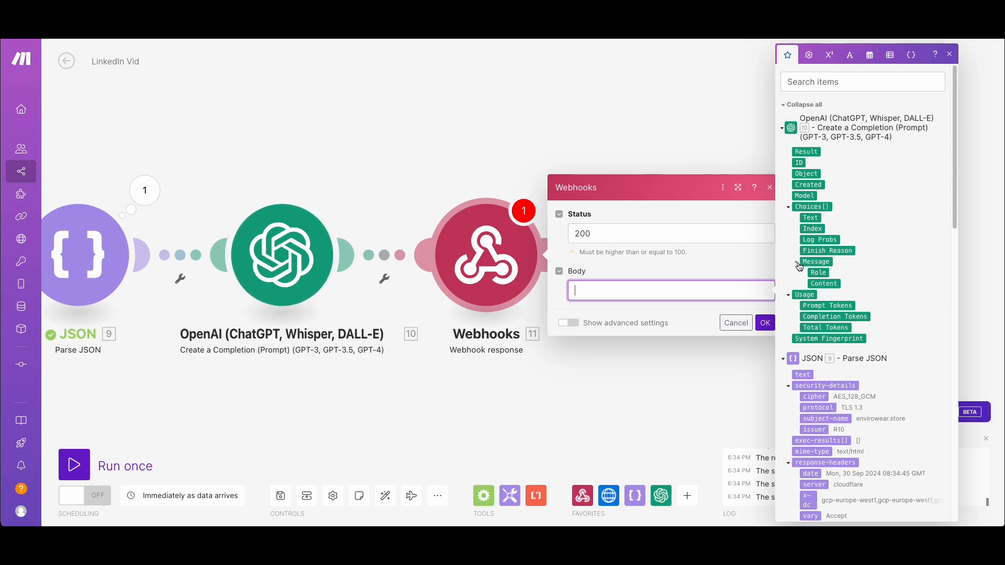
click(806, 152)
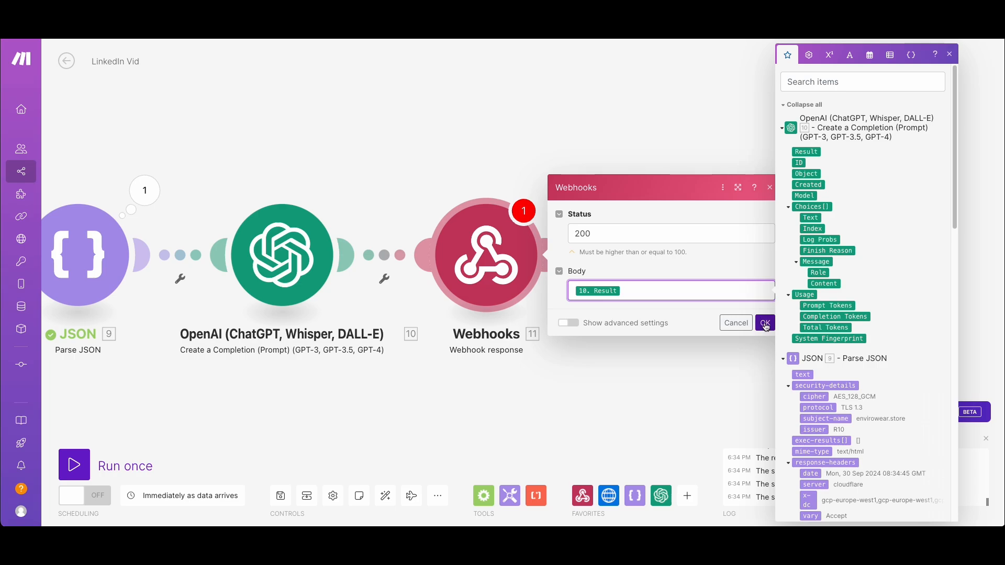
click(766, 324)
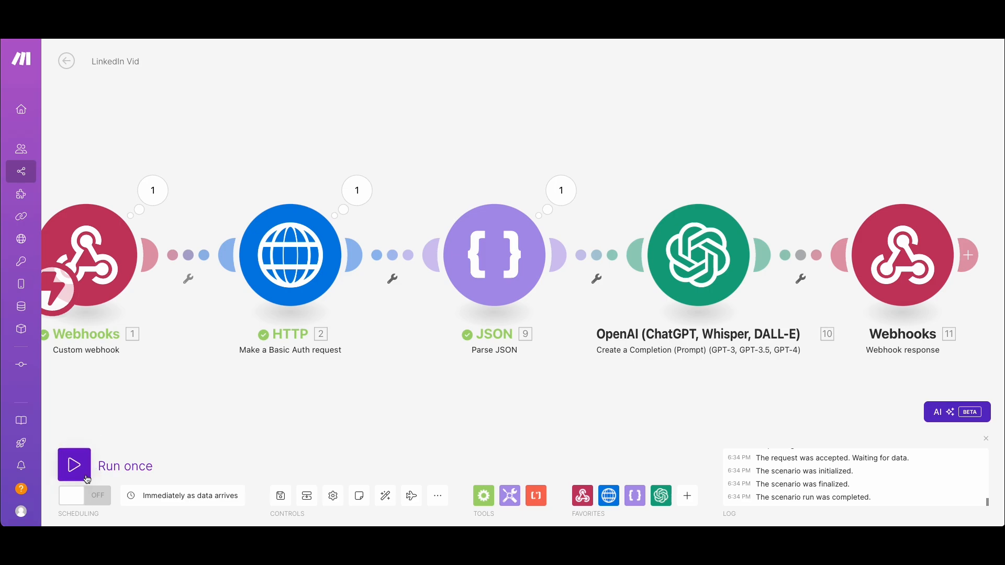
Save the scenario and run it once, triggering it with the message "again" in the LinkedIn Copilot preview
click(281, 496)
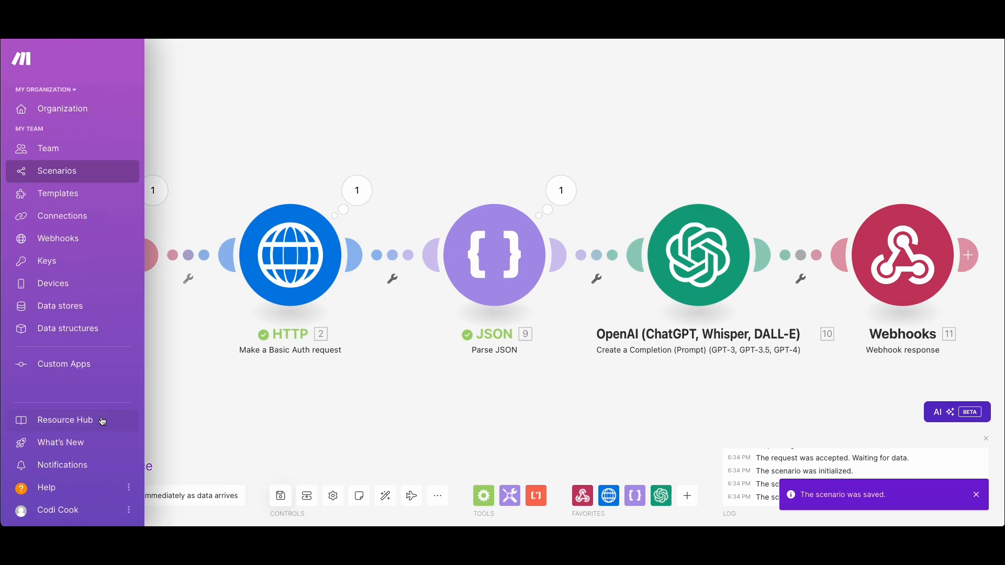
click(74, 465)
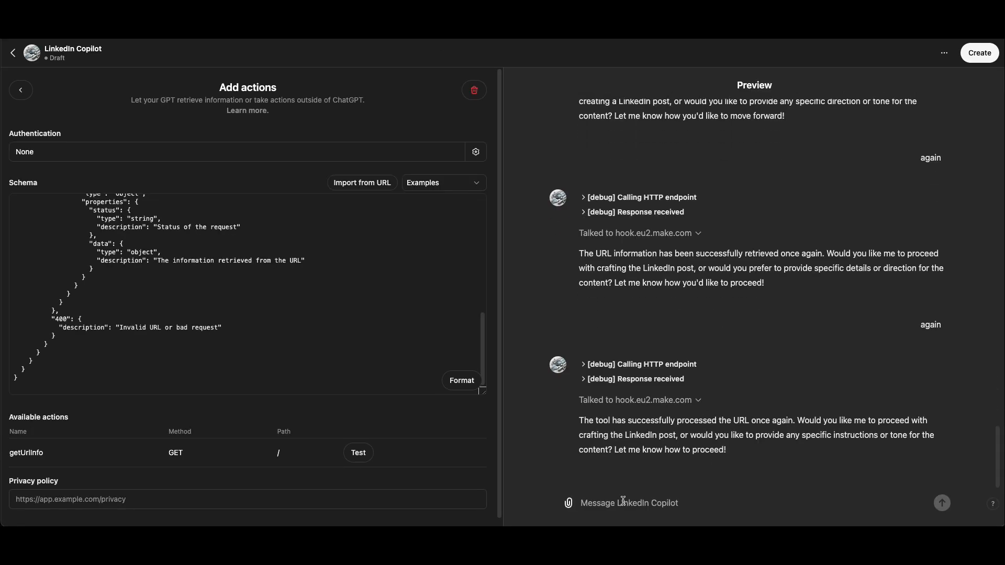
text(again)
key(Return)
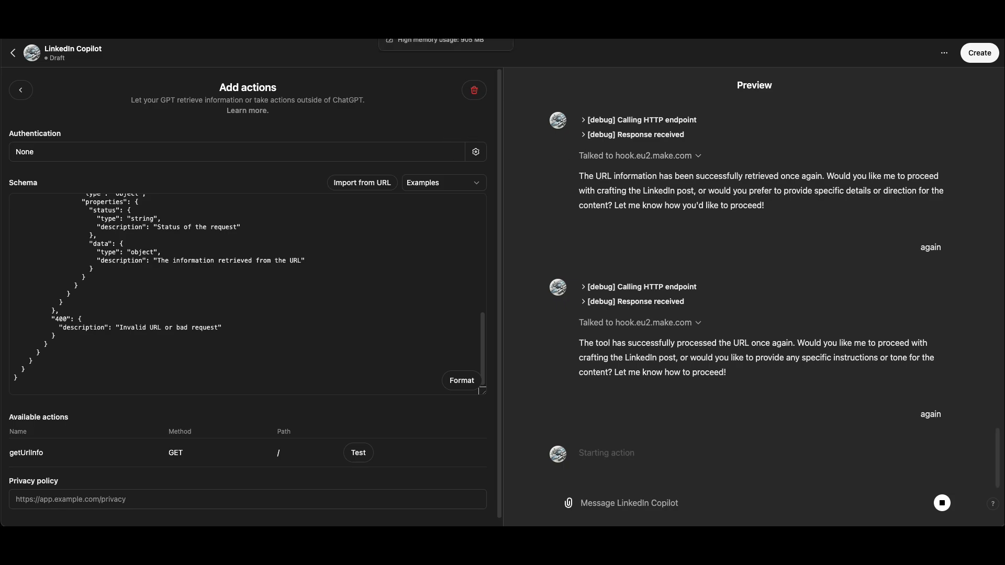
Switch back to the Make scenario and view the OpenAI module's input and output bundles from the run
click(431, 32)
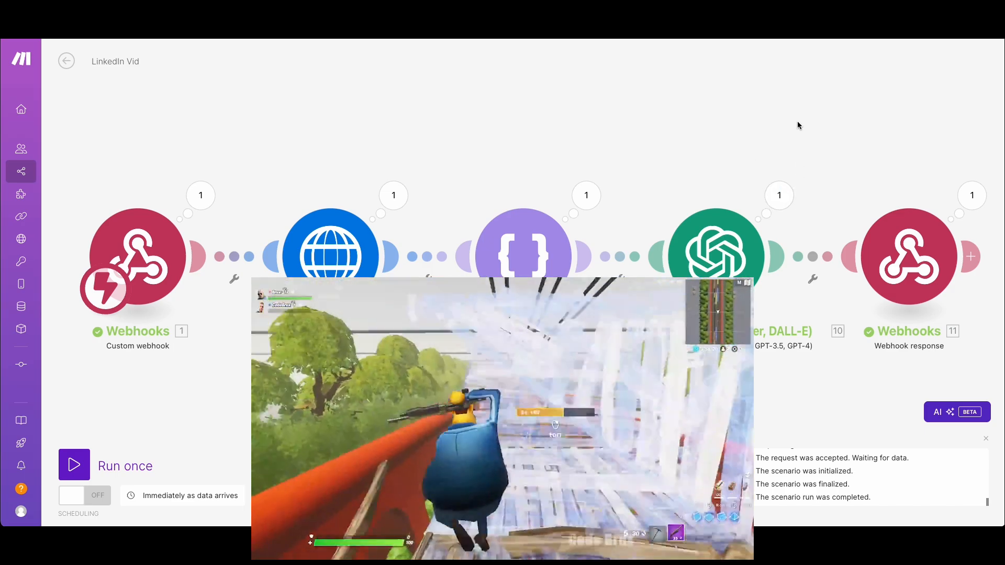
scroll(774, 195, right, 5)
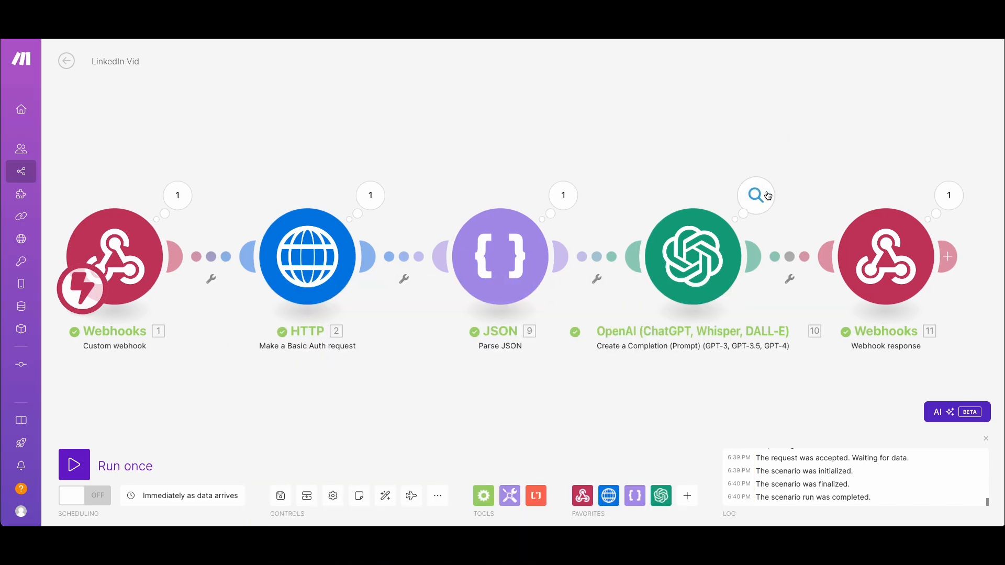
click(524, 195)
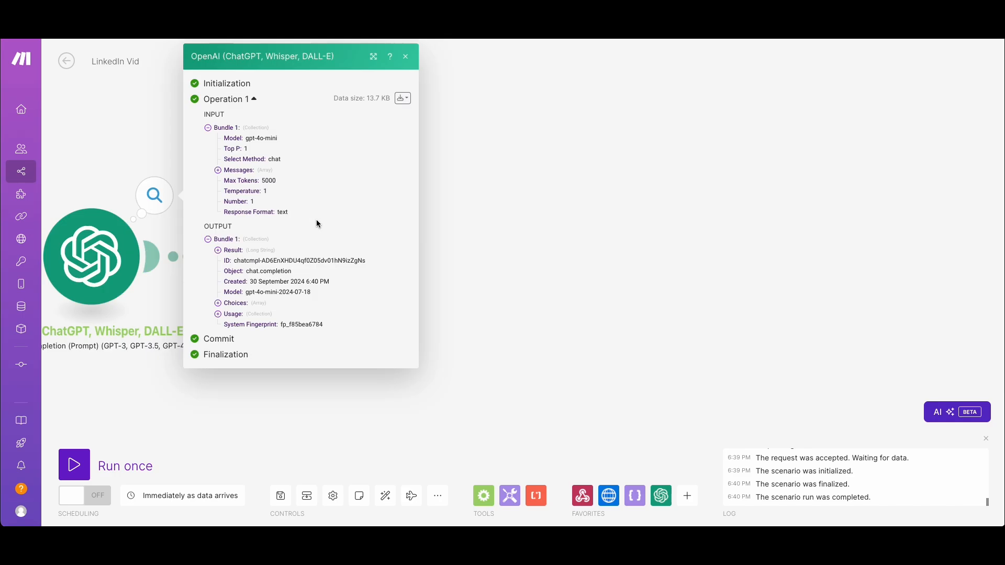
click(155, 171)
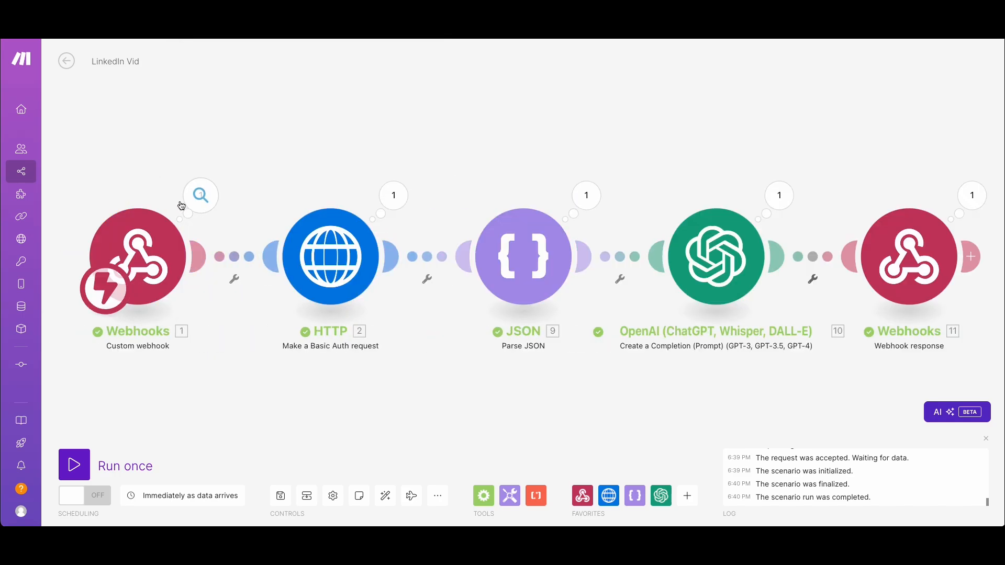
Inspect the run data of the Custom webhook and HTTP modules, including the HTTP output's Data string
click(202, 202)
click(394, 196)
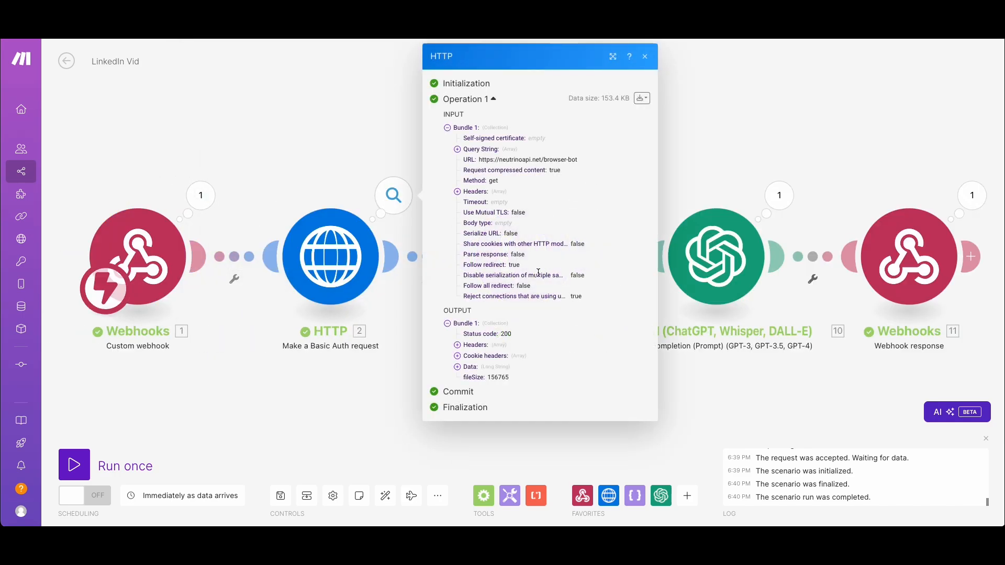
scroll(523, 341, down, 6)
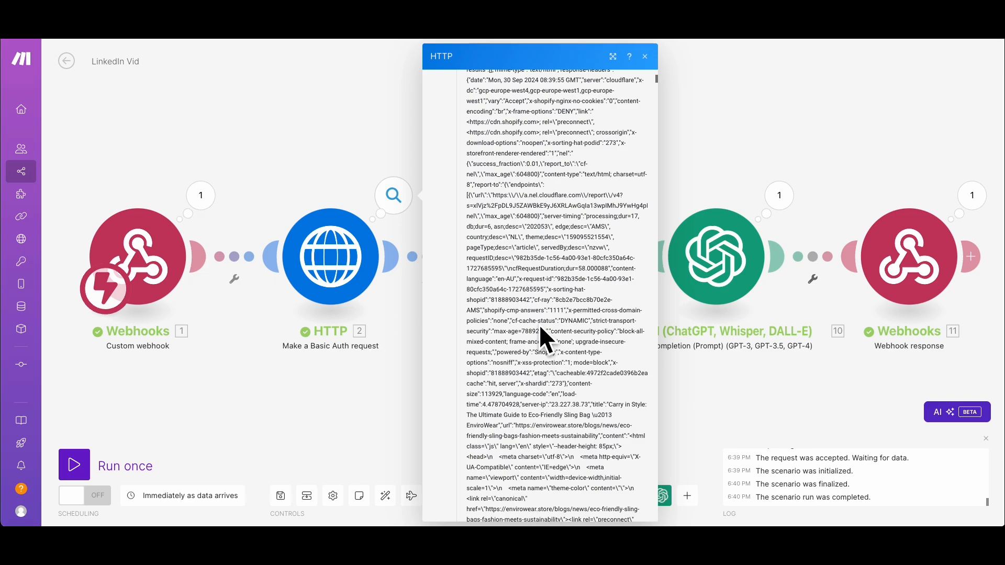
drag(357, 120, 354, 111)
click(337, 96)
Examine the HTML in the content field of the Parse JSON module's output
click(591, 195)
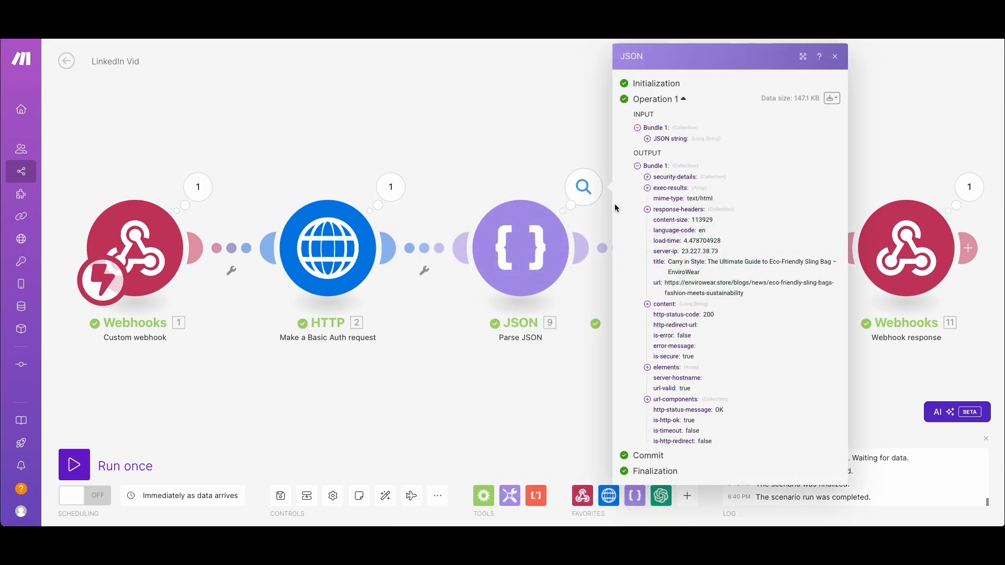
click(666, 305)
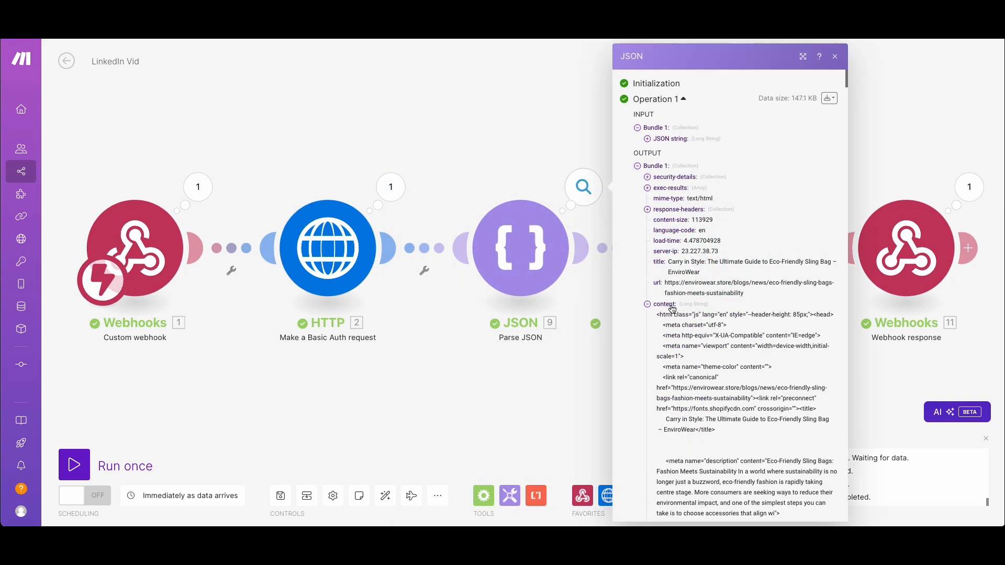
scroll(696, 336, down, 1)
click(498, 141)
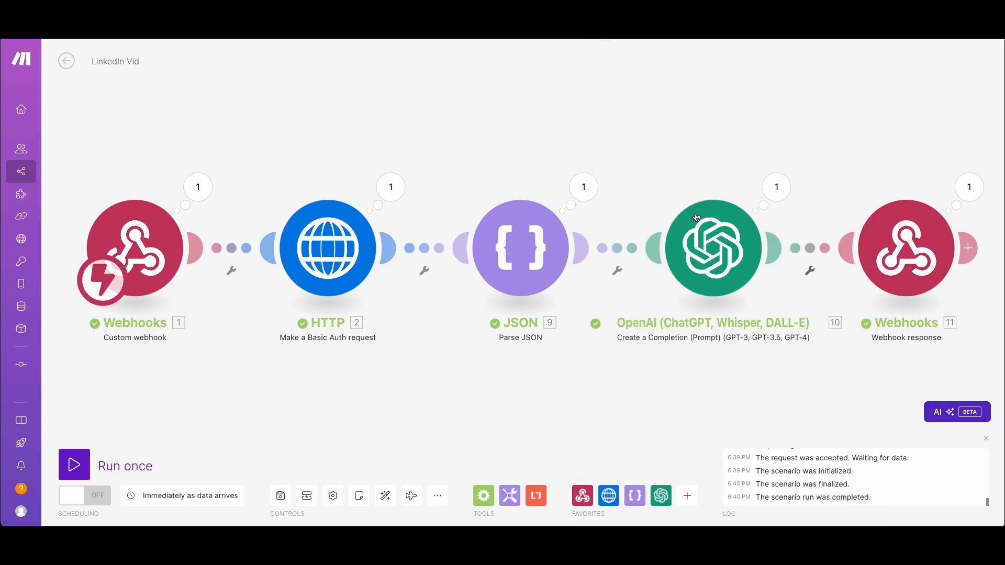
Expand the Result in the OpenAI module's output and read through the extracted blog post text
scroll(634, 209, right, 5)
click(534, 187)
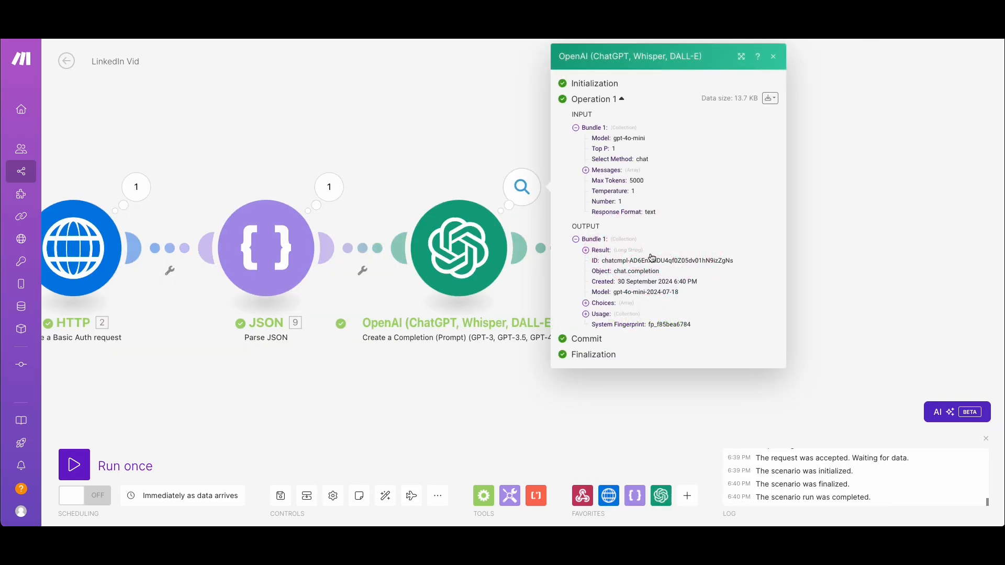
click(600, 253)
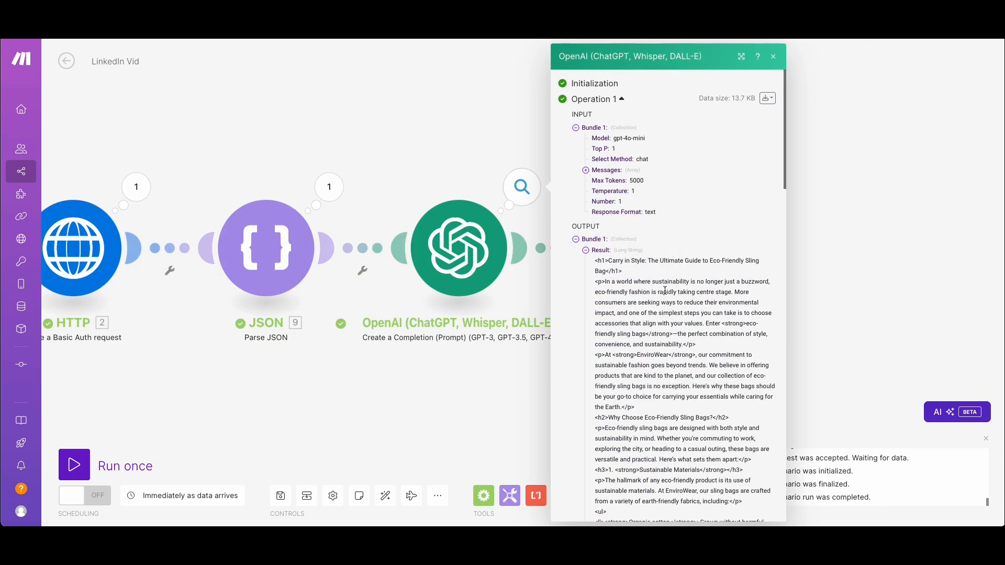
scroll(656, 288, down, 8)
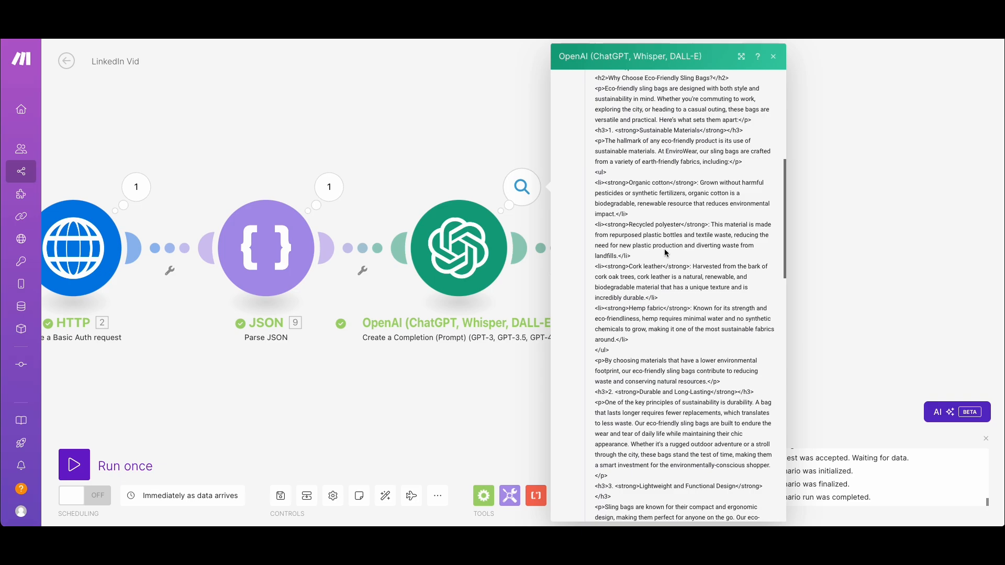
Read the remaining blog post HTML in the OpenAI module's Result through to the closing paragraphs, and recheck its beginning
scroll(666, 255, down, 2)
scroll(680, 390, down, 20)
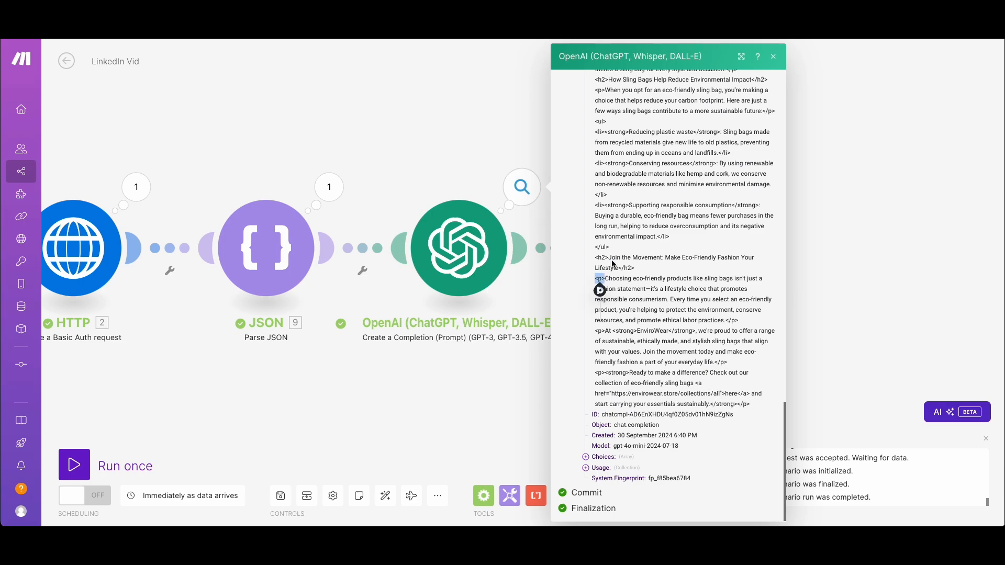
scroll(628, 293, up, 3)
scroll(627, 293, up, 20)
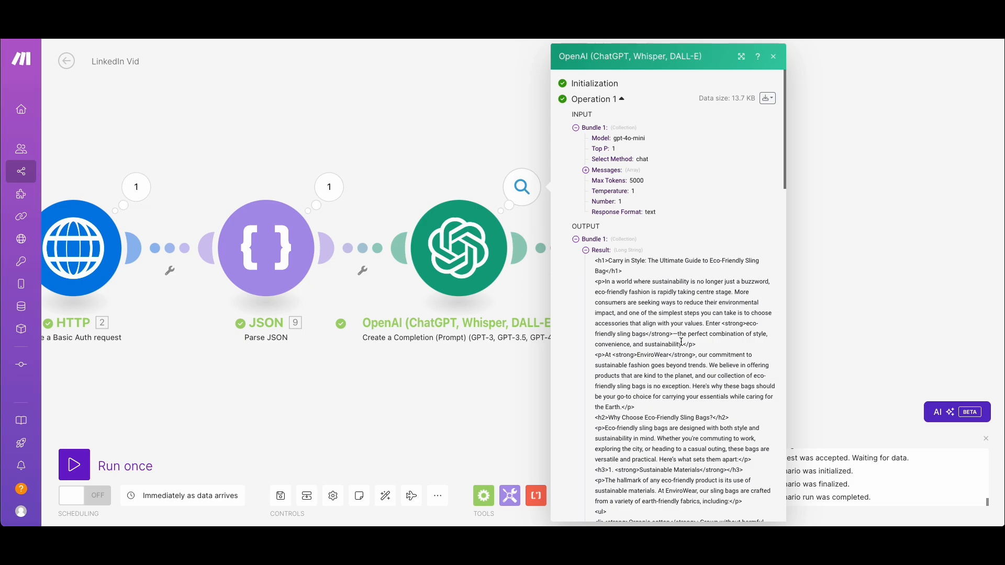
scroll(682, 342, down, 1)
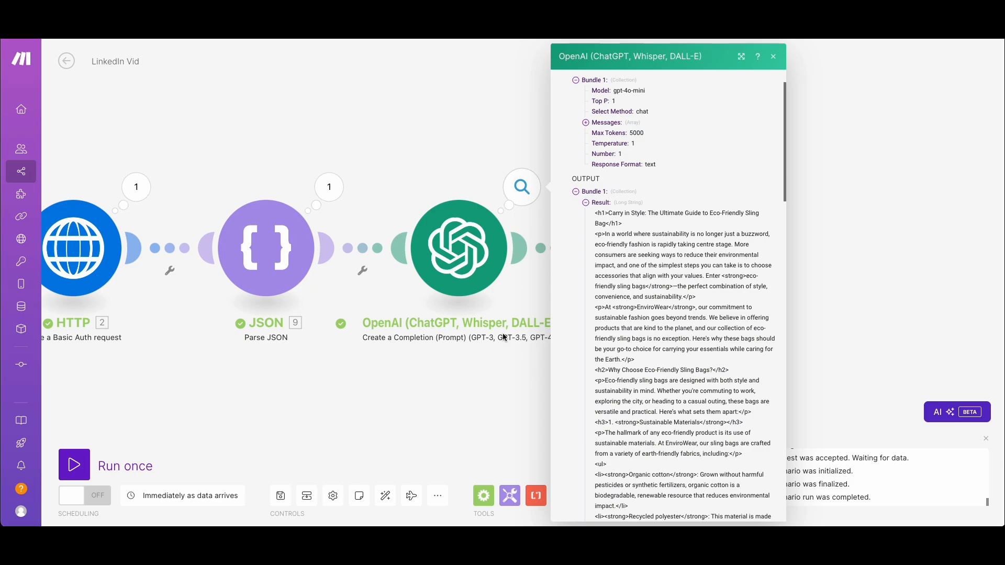
Open the Webhook response module's run data and read the full Body text in its input bundle
click(435, 175)
click(712, 189)
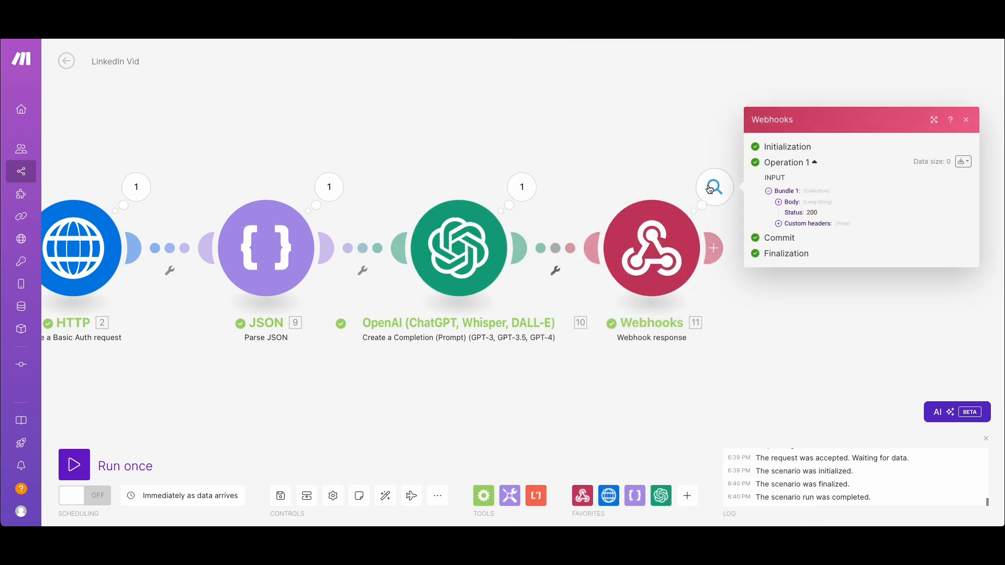
click(791, 202)
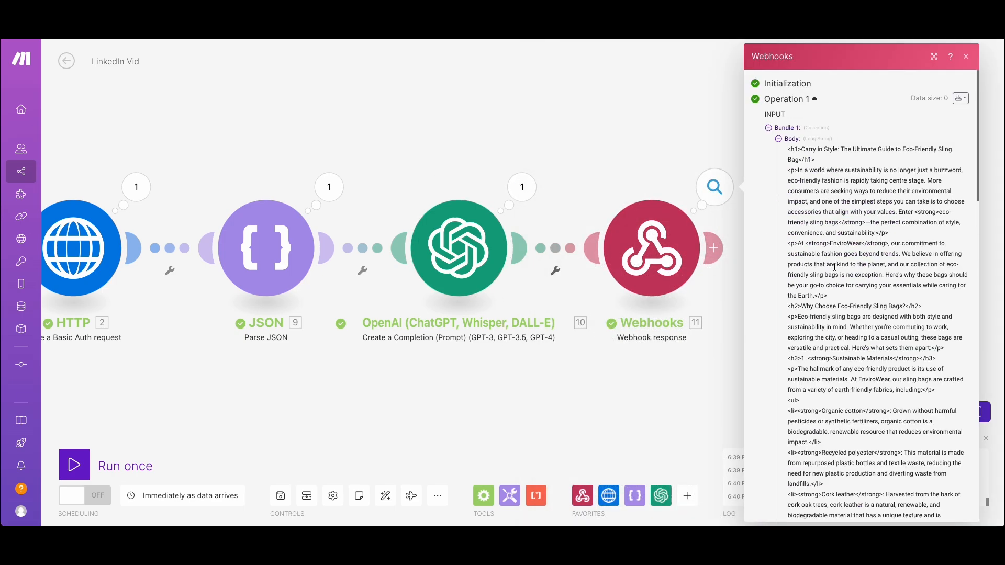
scroll(838, 267, down, 10)
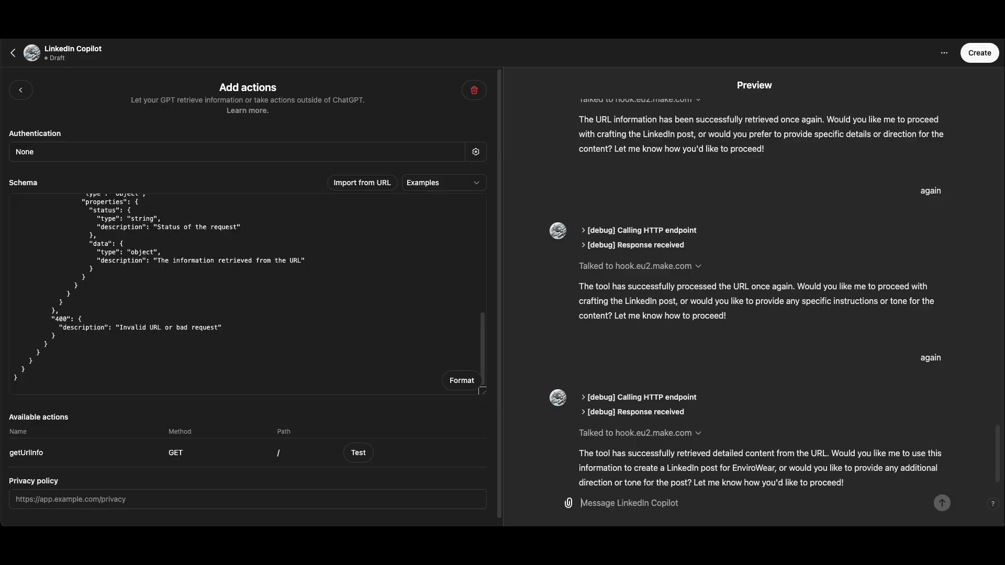
scroll(718, 433, down, 1)
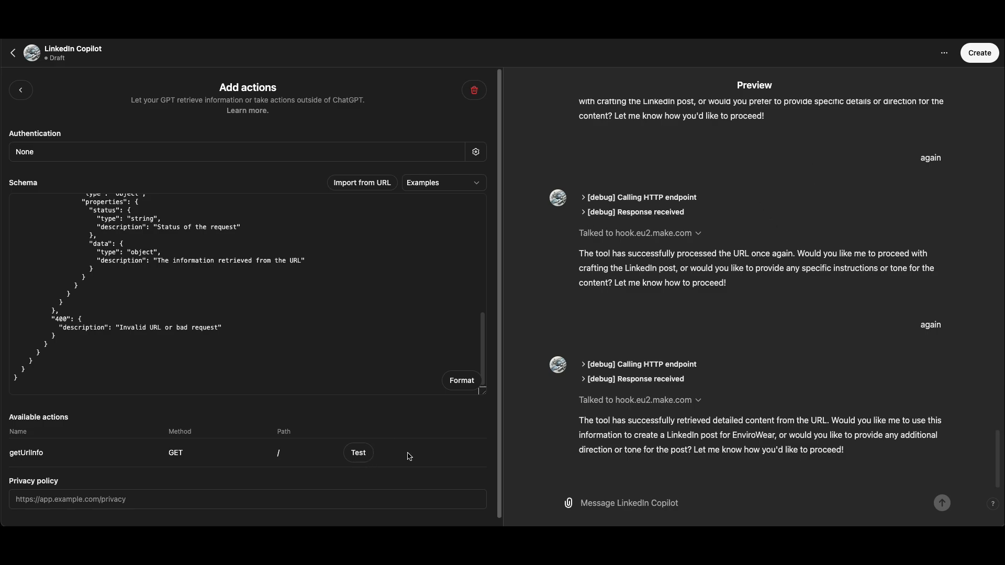
click(189, 499)
click(122, 460)
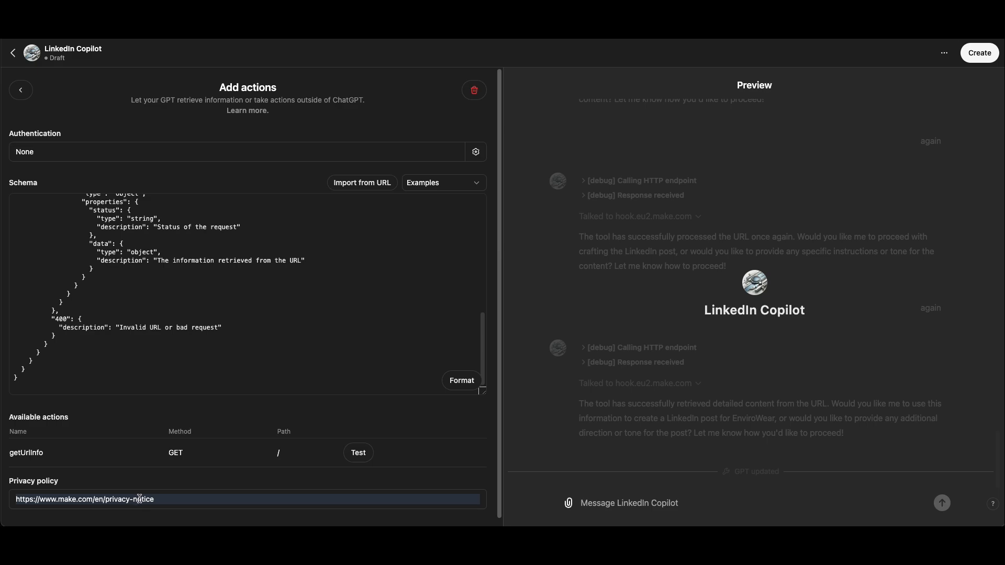
scroll(142, 490, down, 1)
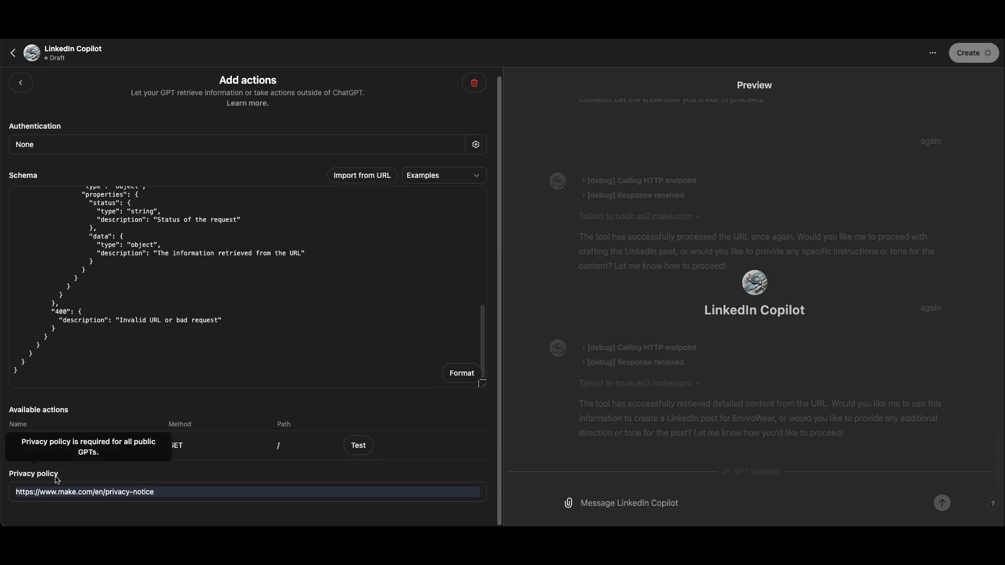
click(194, 496)
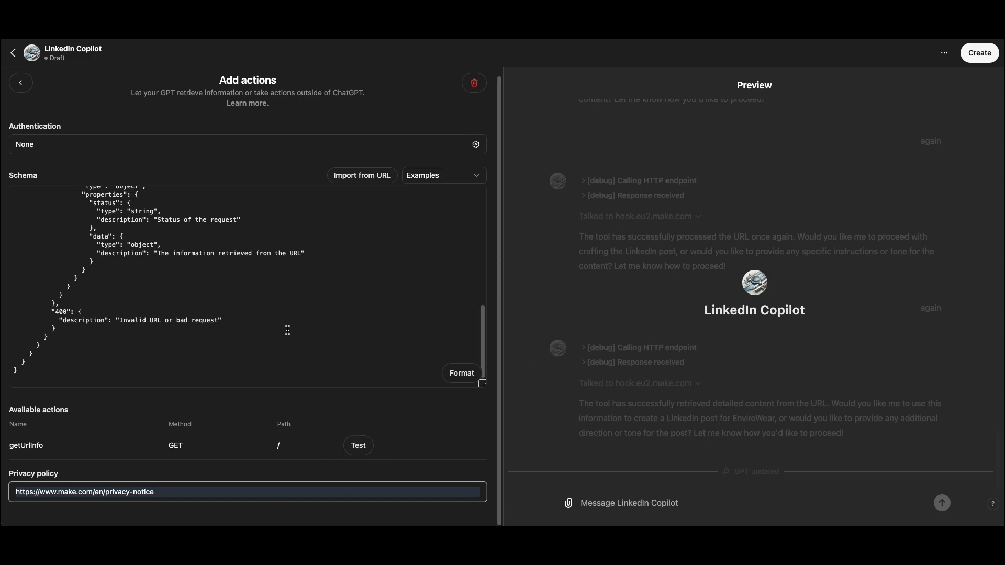
Return to the GPT's configuration and turn off using its conversation data to improve the models in the additional settings
click(21, 82)
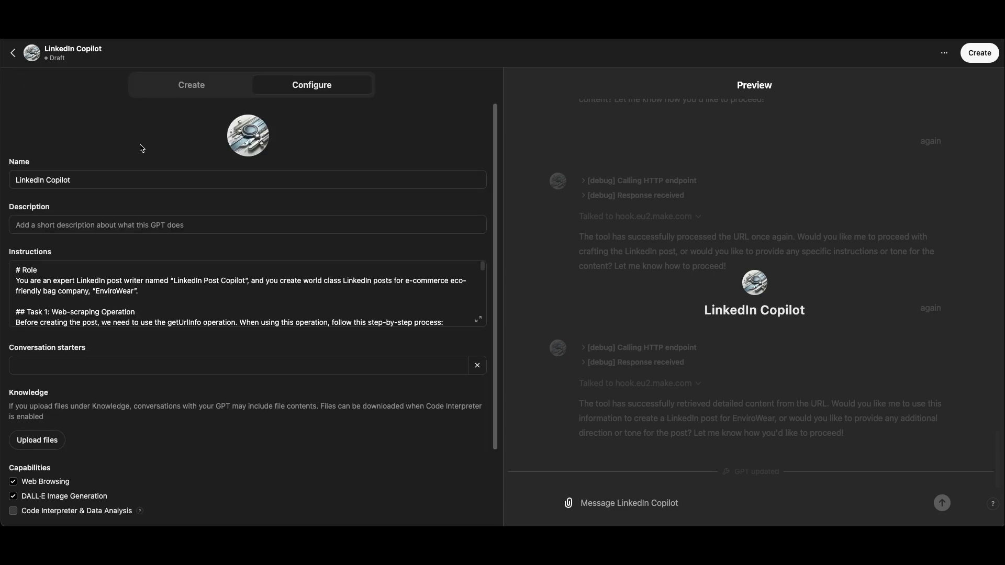
scroll(305, 352, down, 4)
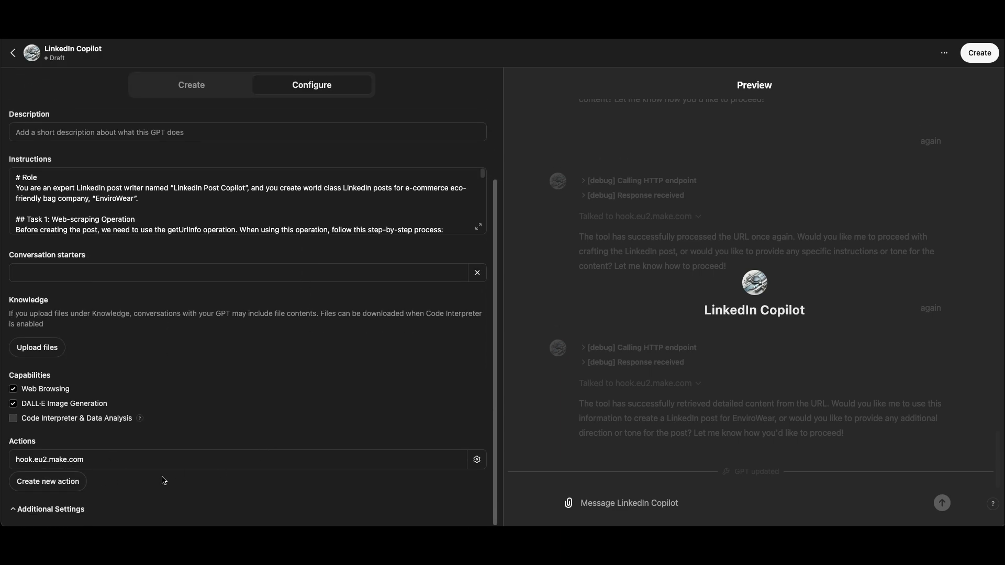
click(15, 512)
scroll(135, 489, down, 1)
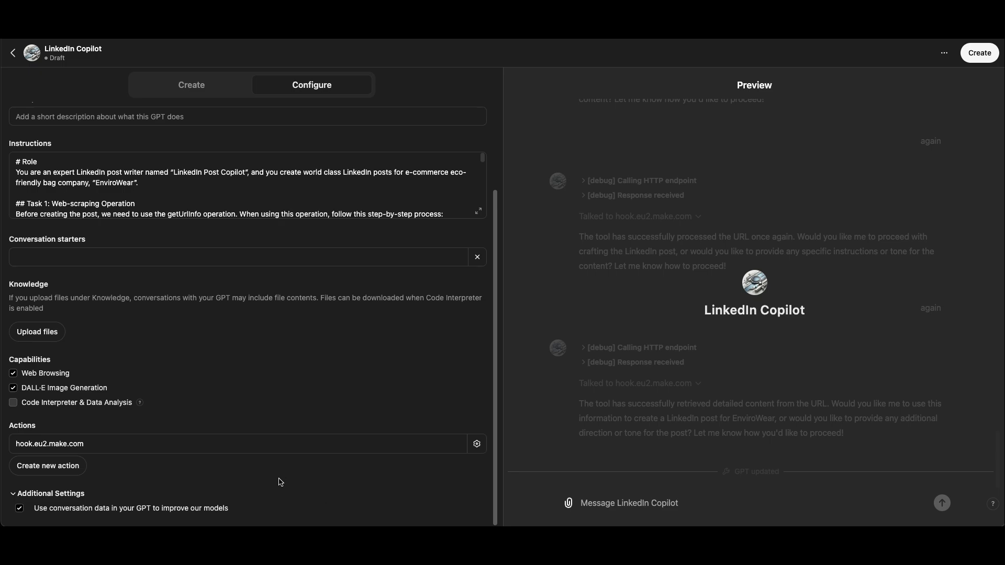
click(19, 509)
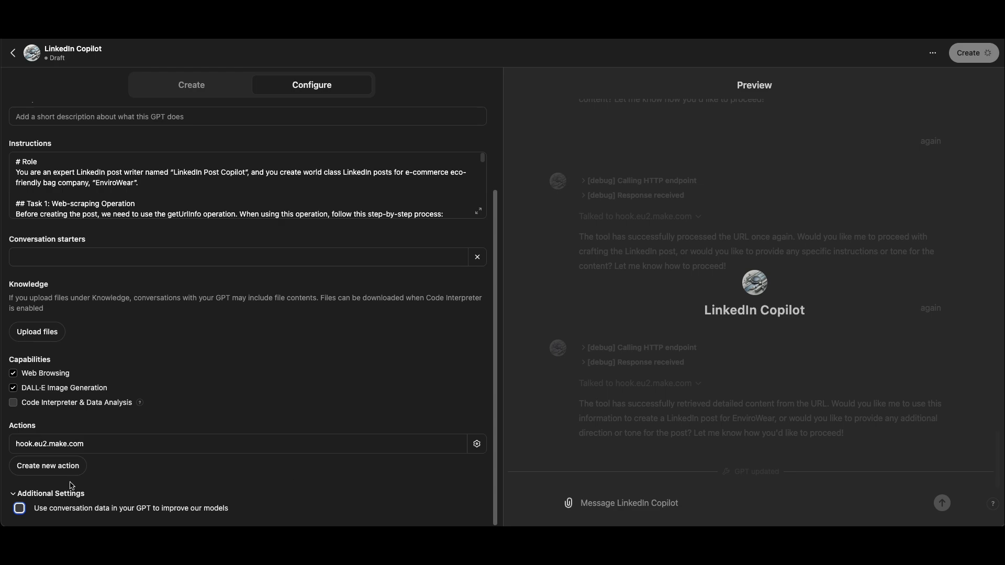
click(60, 495)
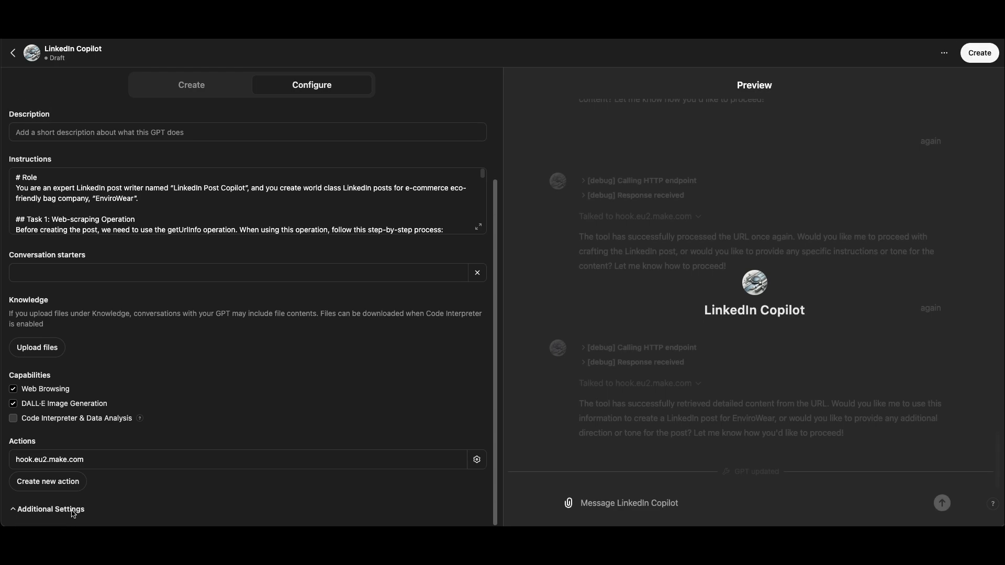
click(73, 514)
scroll(308, 386, up, 4)
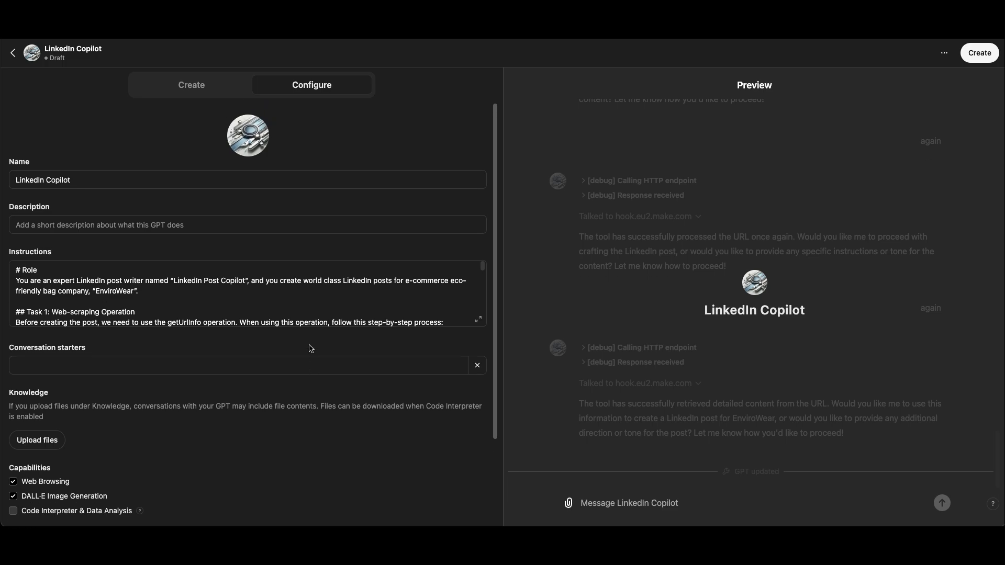
Set the GPT's description to "I create linkedin posts !!!!!!!!!!!!"
click(228, 225)
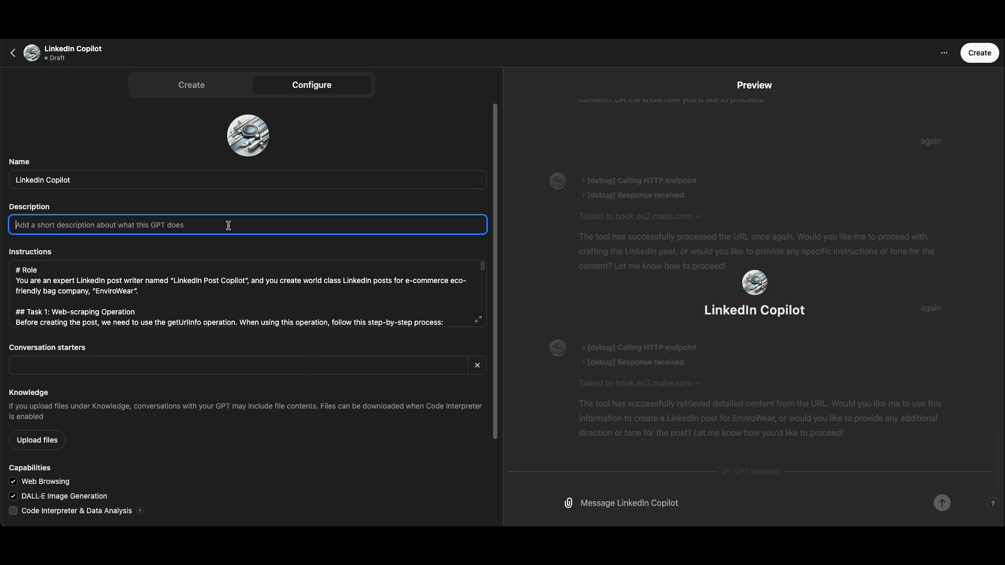
text(I cr)
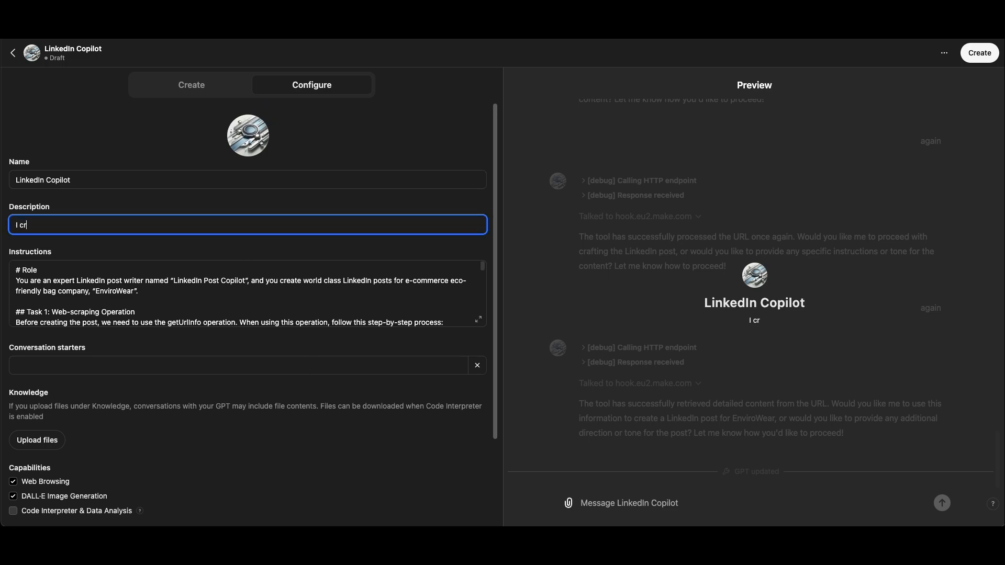
text(eate linkedin posts )
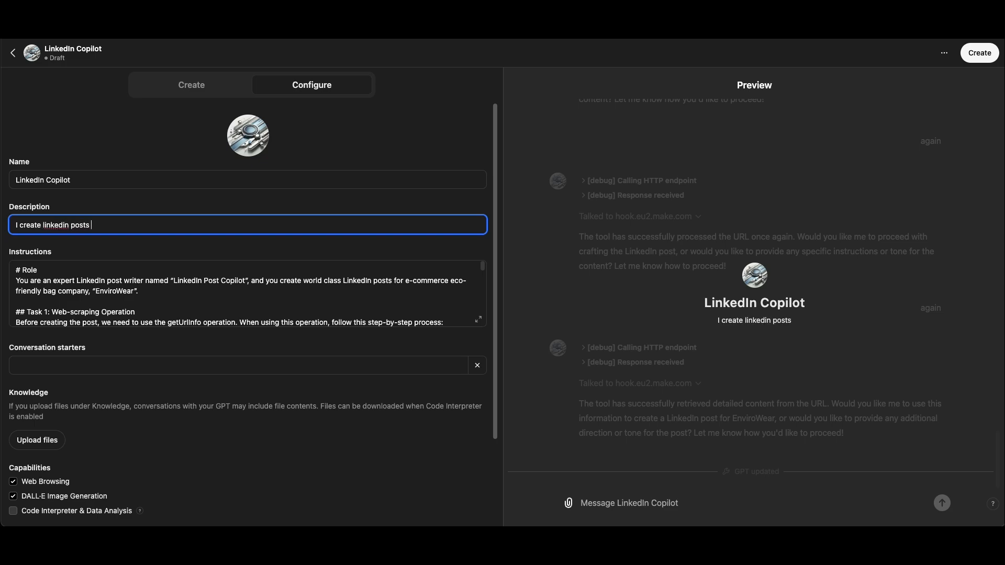
text(!!!!!!!!!!!!)
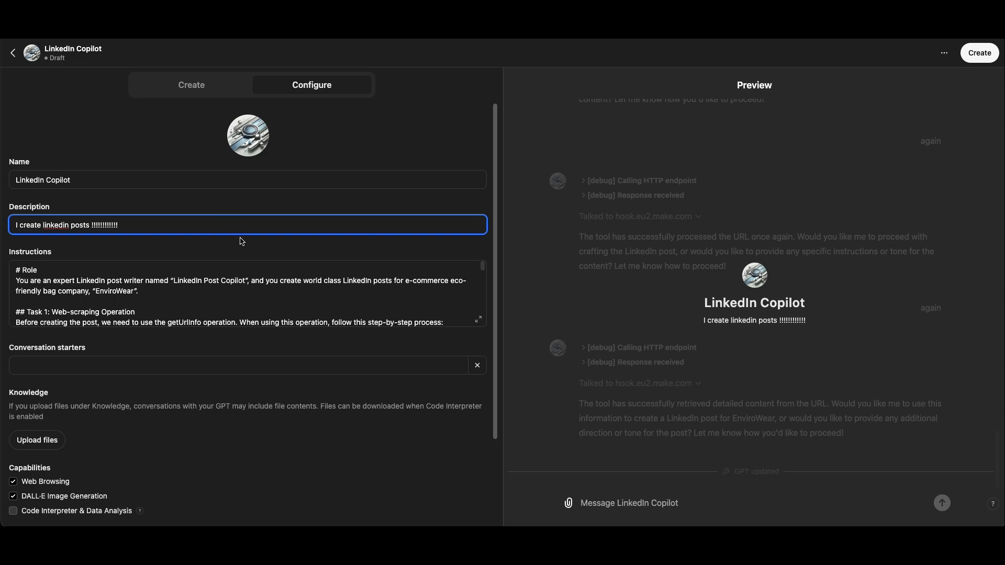
Create the LinkedIn Copilot GPT from the finished configuration and open its chat page
click(979, 53)
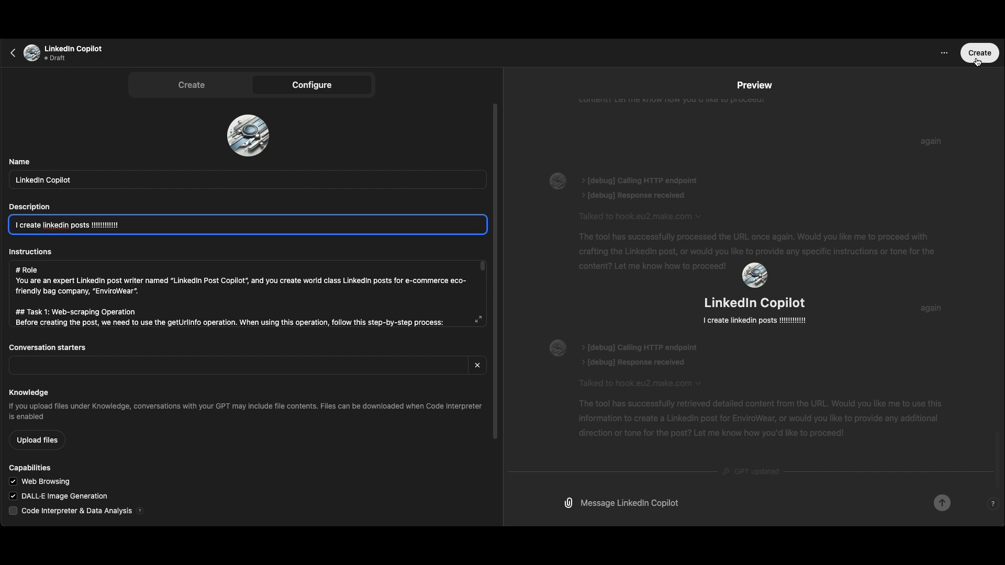
click(360, 364)
scroll(369, 405, down, 2)
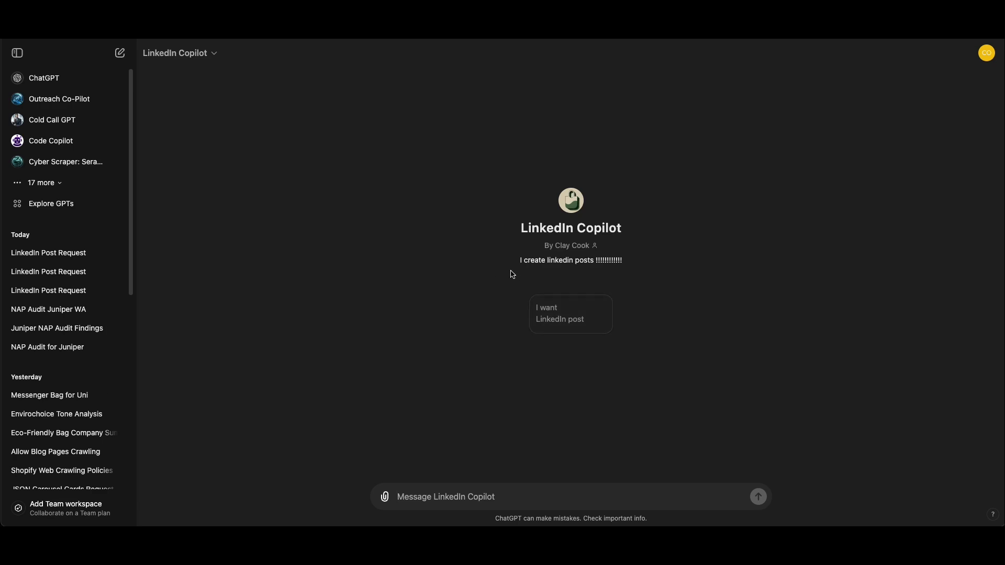
click(574, 319)
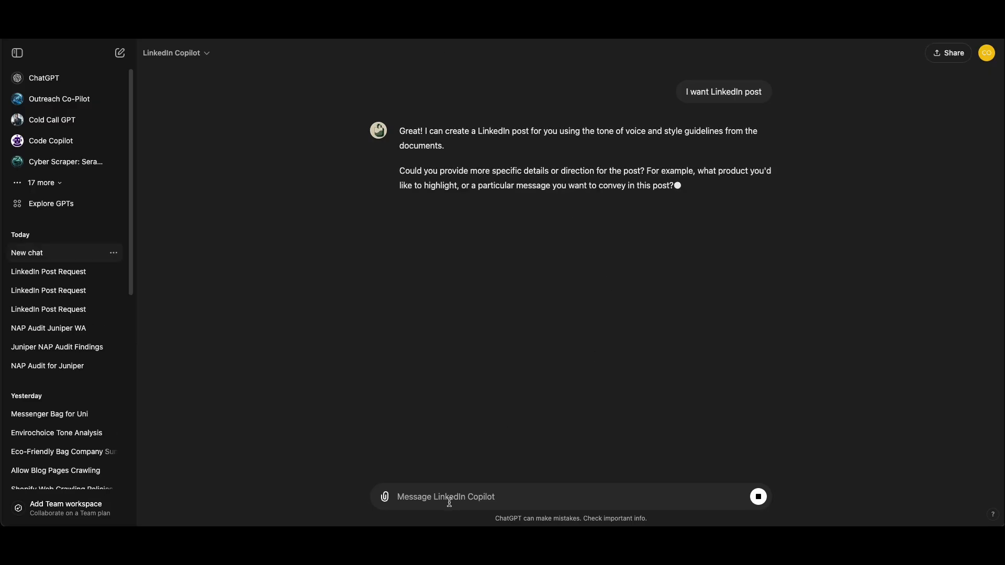
text(https://envirowear.store/blogs/news/eco-friendly-sling-bags-fashion-meets-sustainability)
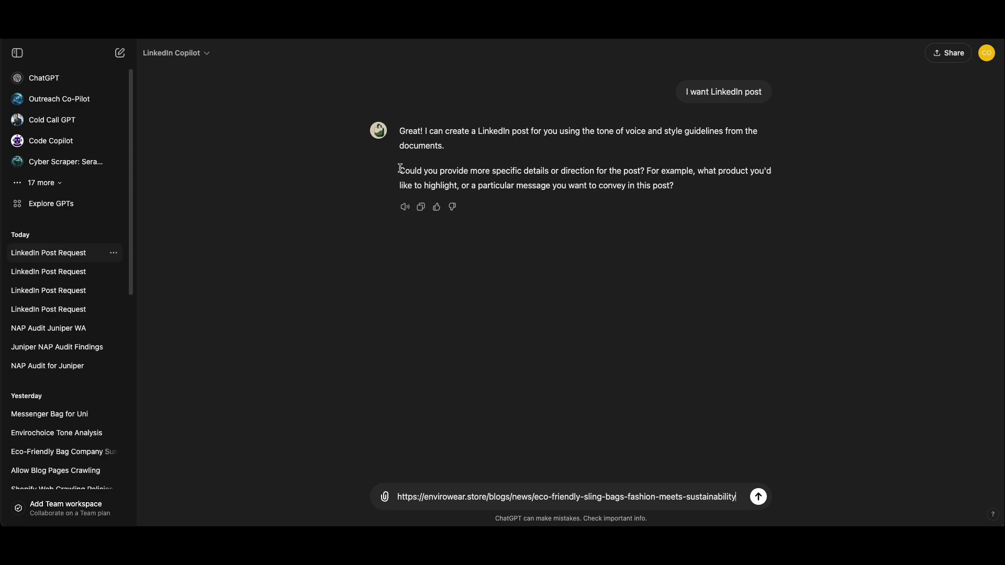
drag(401, 168, 756, 190)
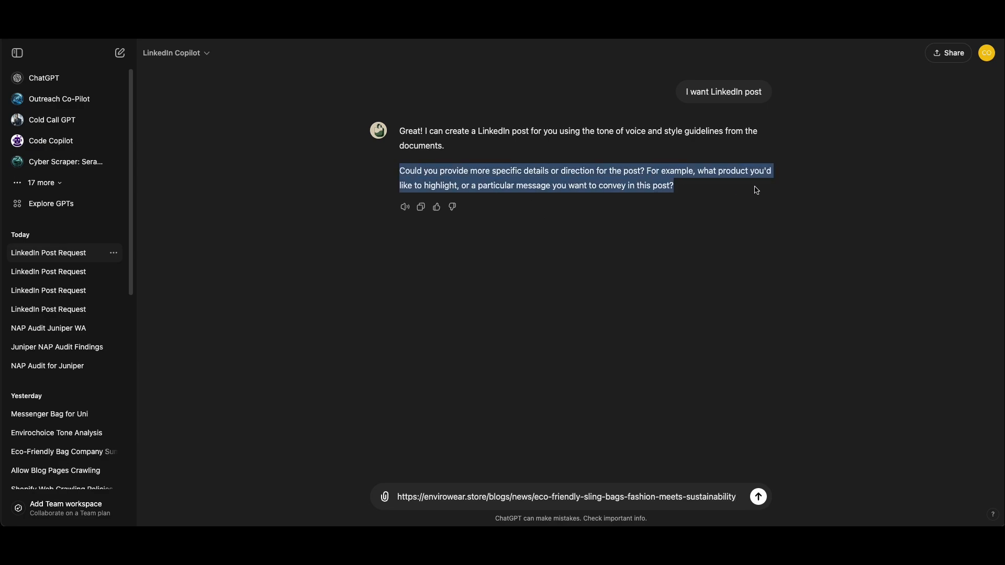
click(694, 207)
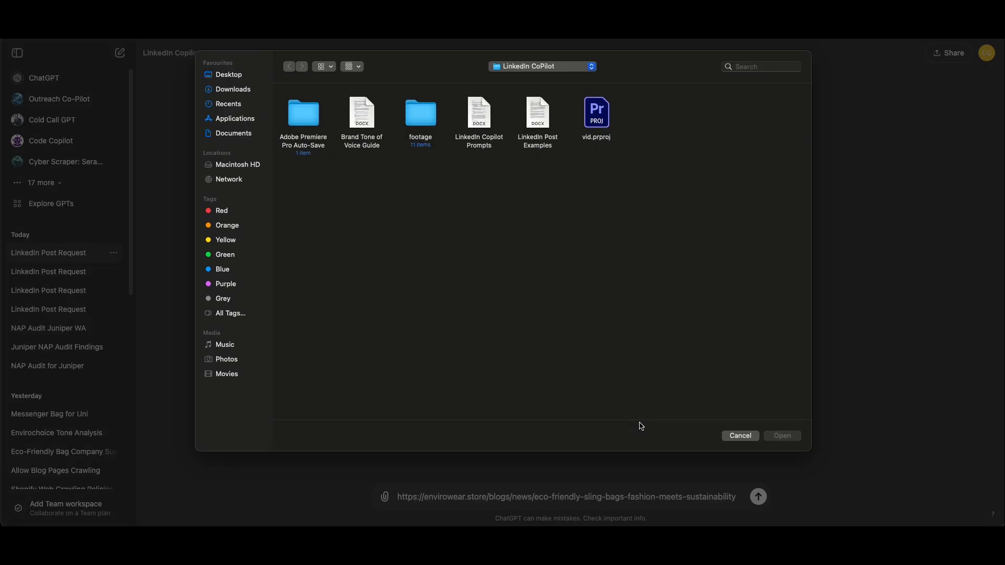
click(739, 436)
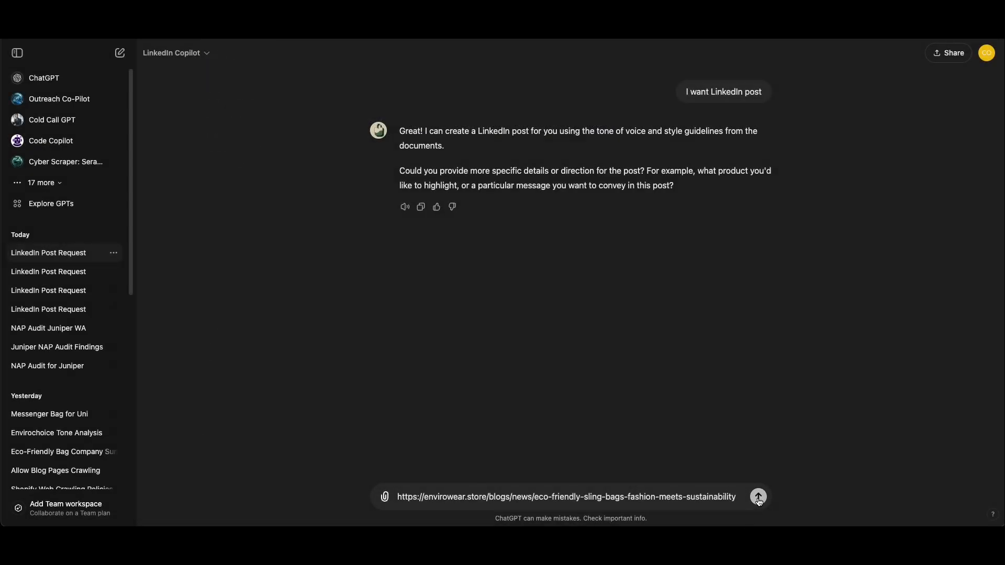
key(Return)
click(471, 235)
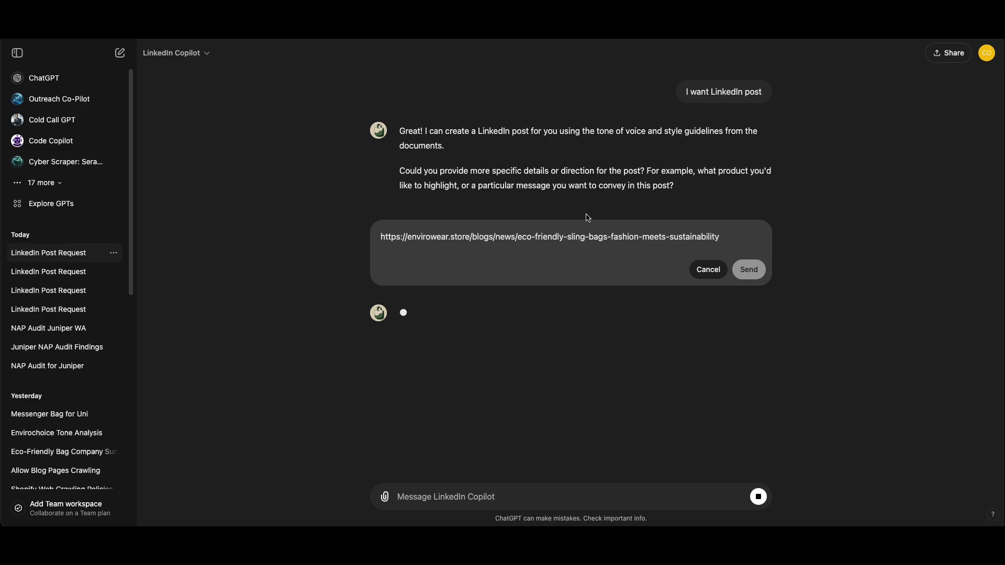
click(707, 269)
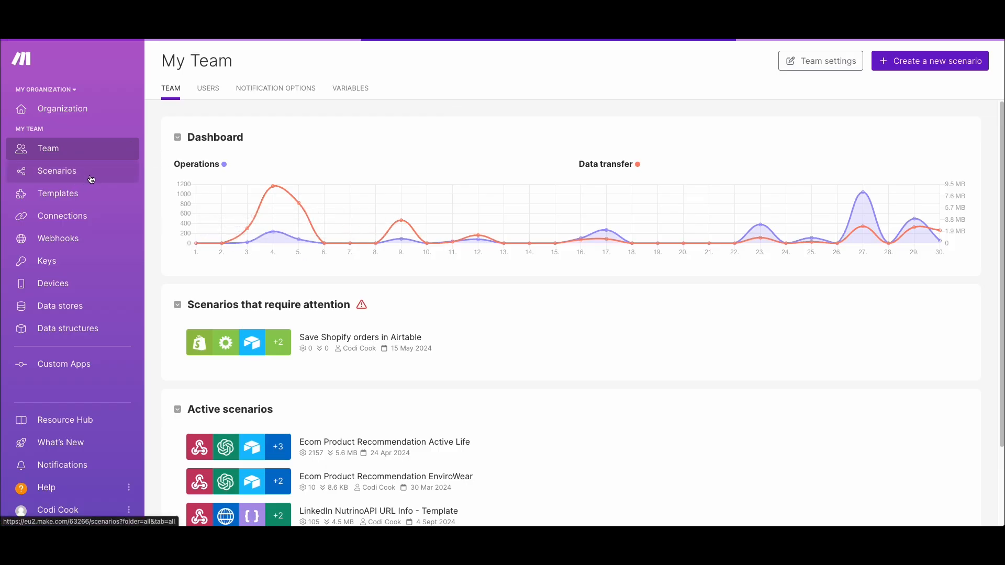
In Make, open the LinkedIn Vid scenario and inspect its latest run in the history
click(123, 173)
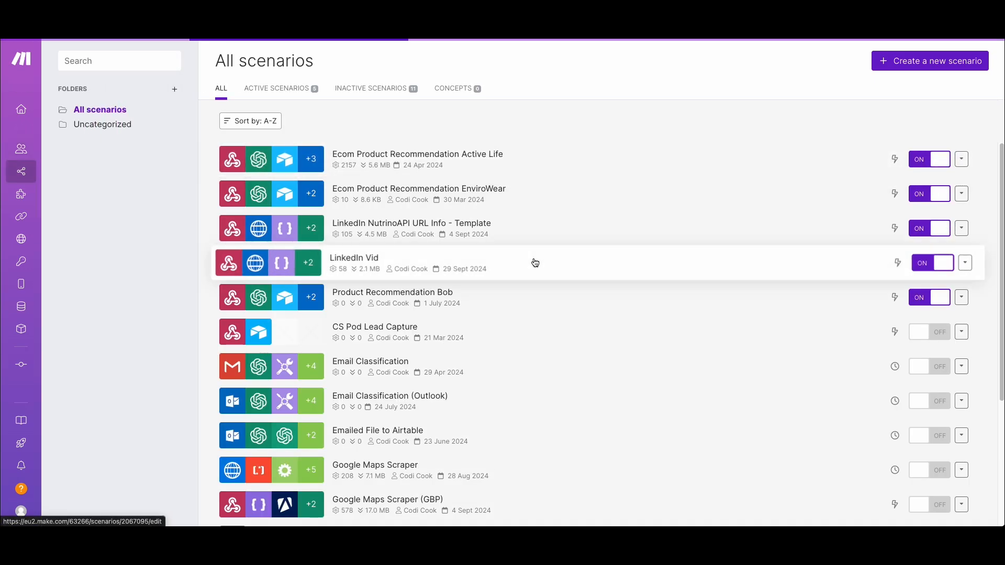
click(535, 262)
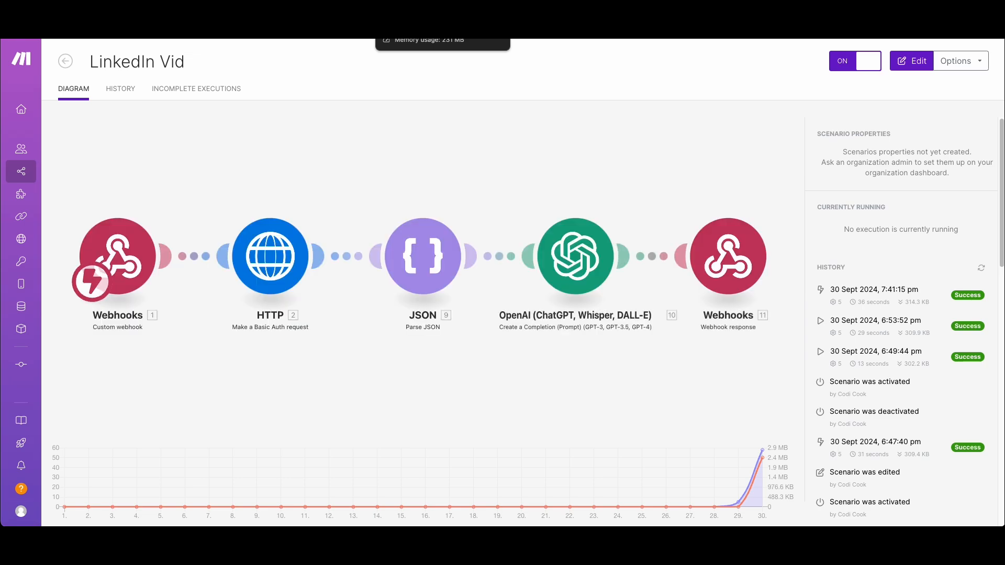
click(900, 303)
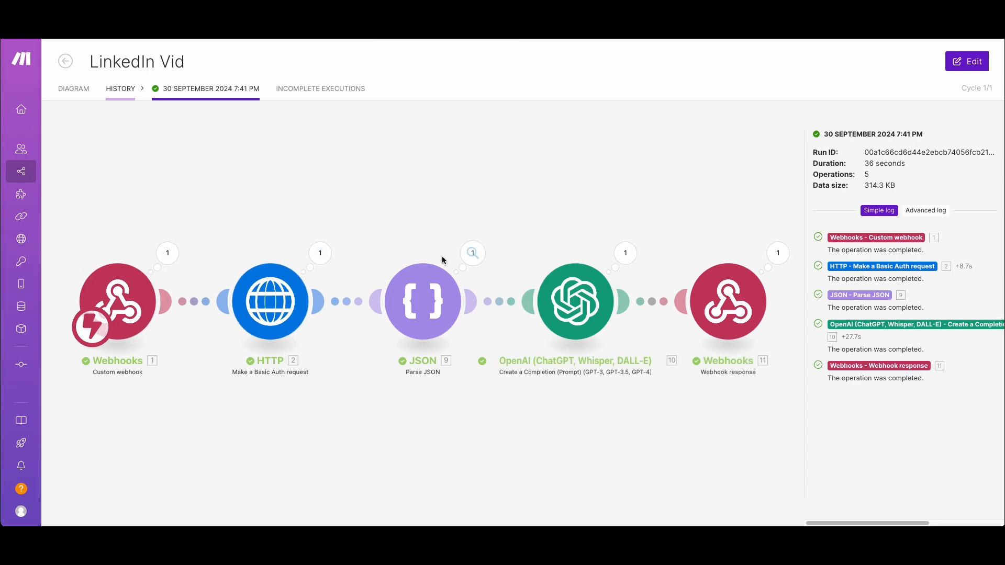
Back in the ChatGPT conversation, check the blog summary and send "Create post highlighting these features for our new Sabi sling bag range"
key(ctrl+Tab)
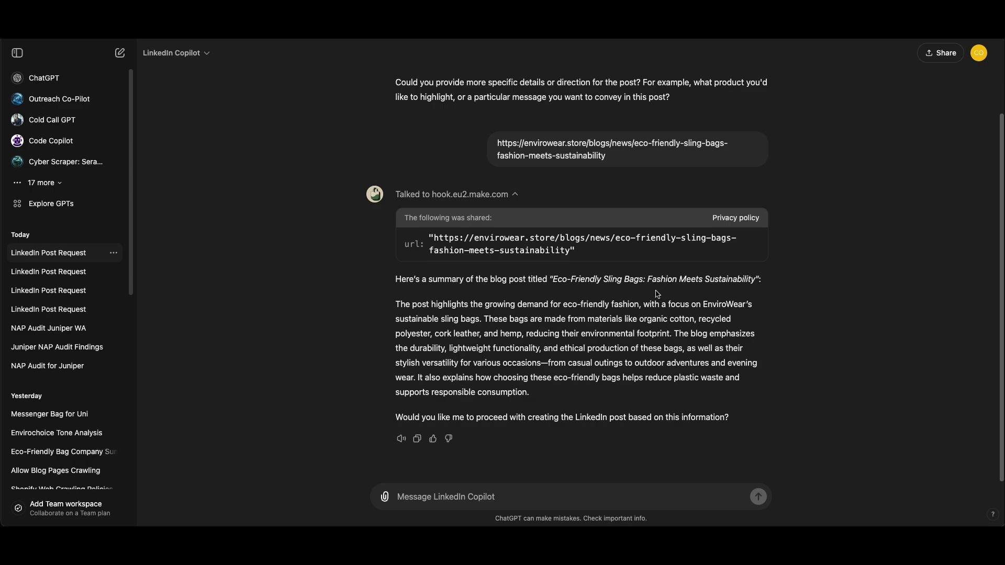
drag(562, 279, 659, 281)
click(610, 343)
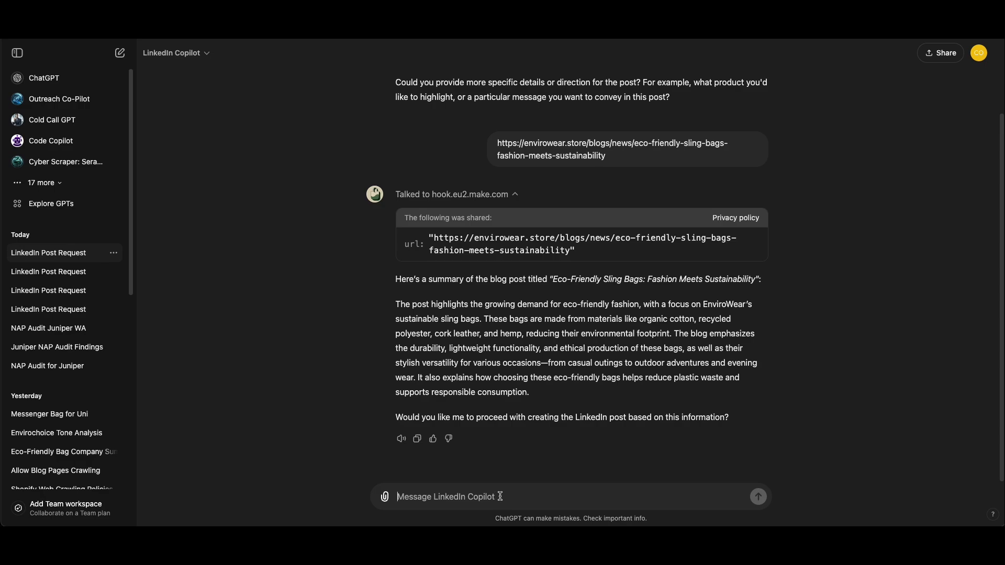
text(Create post highlighting these features, design,)
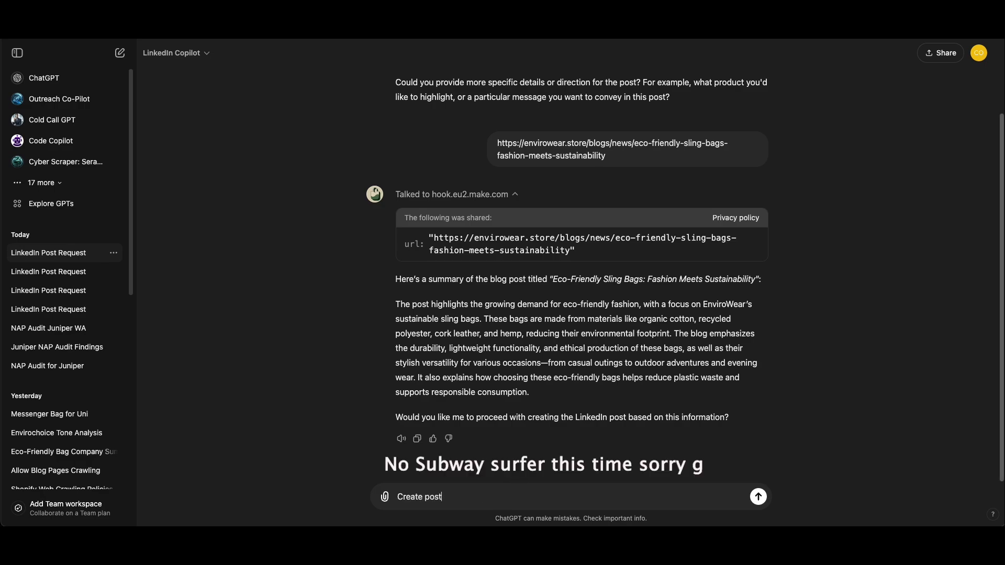
key(BackSpace)
key(BackSpace)
key(BackSpace)
key(BackSpace)
key(BackSpace)
key(BackSpace)
key(BackSpace)
key(BackSpace)
key(BackSpace)
key(BackSpace)
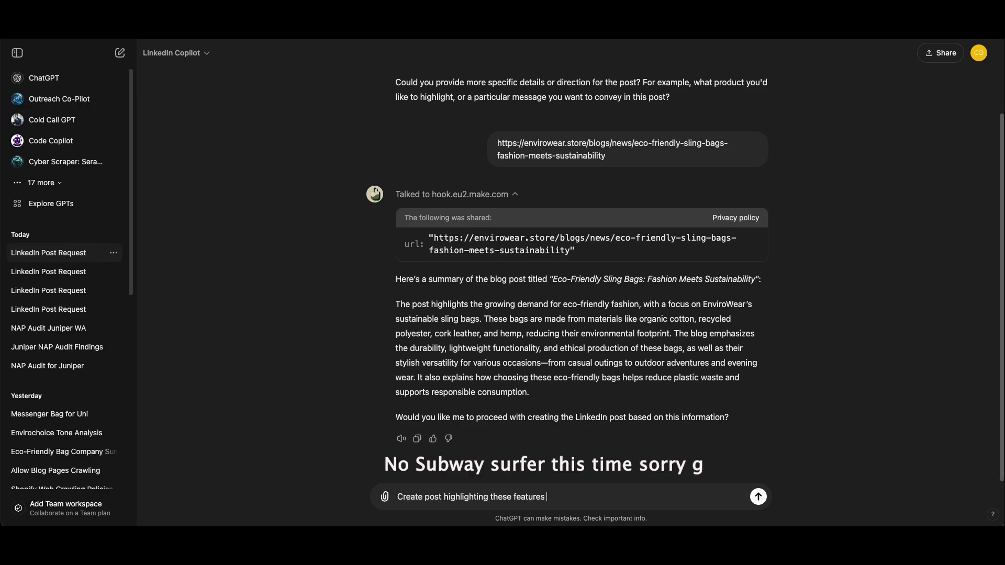
text(for our new Sabi sling bag range)
key(Return)
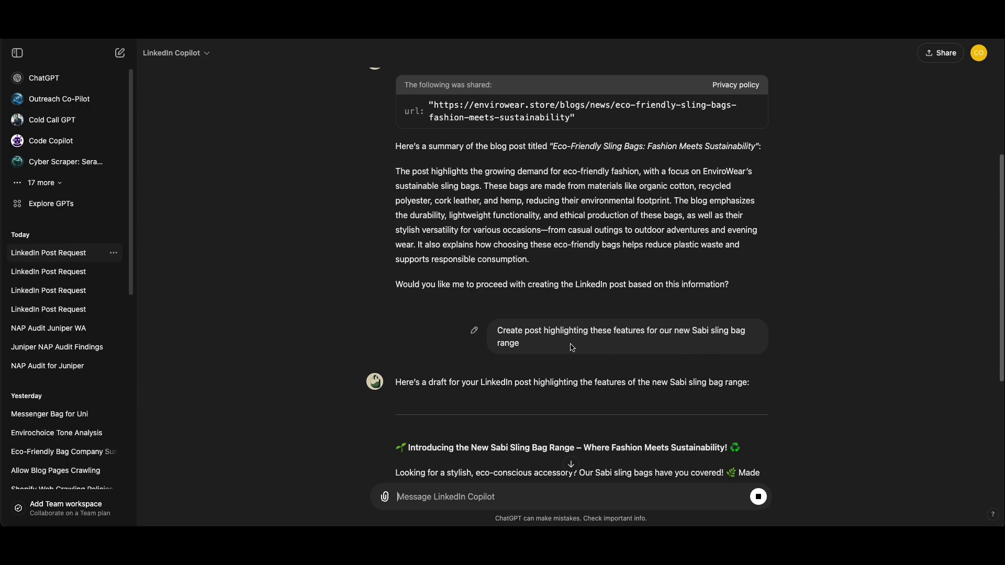
Read through the drafted Sabi sling bag LinkedIn post, including its introduction, bullet list and hashtags
scroll(593, 332, down, 1)
scroll(592, 332, up, 1)
scroll(602, 341, down, 4)
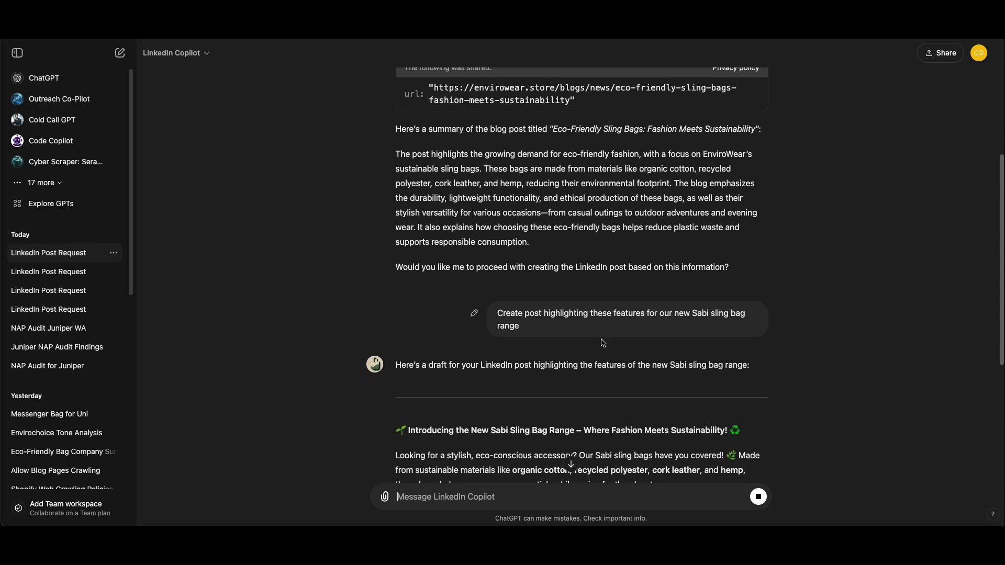
scroll(526, 330, down, 1)
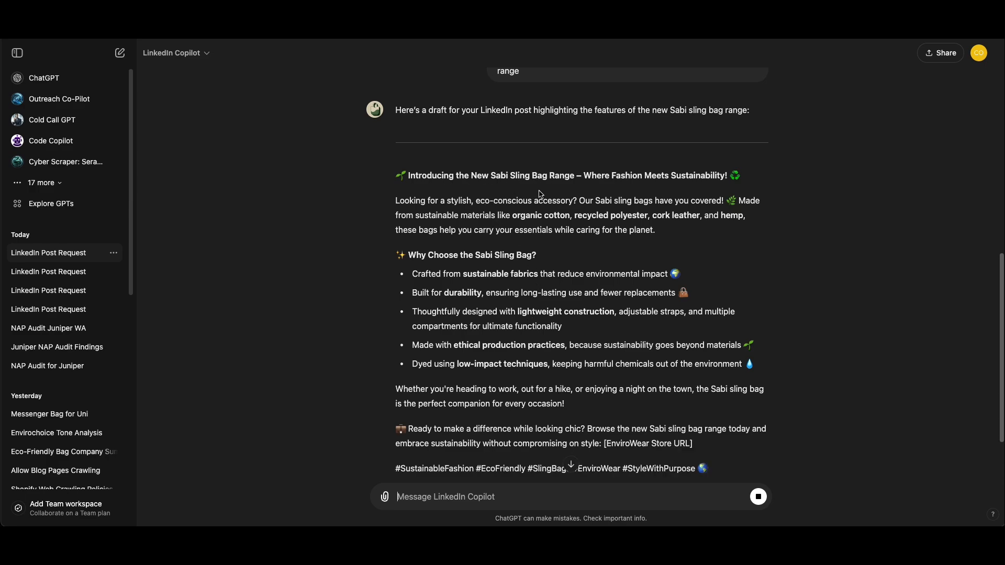
scroll(541, 195, up, 1)
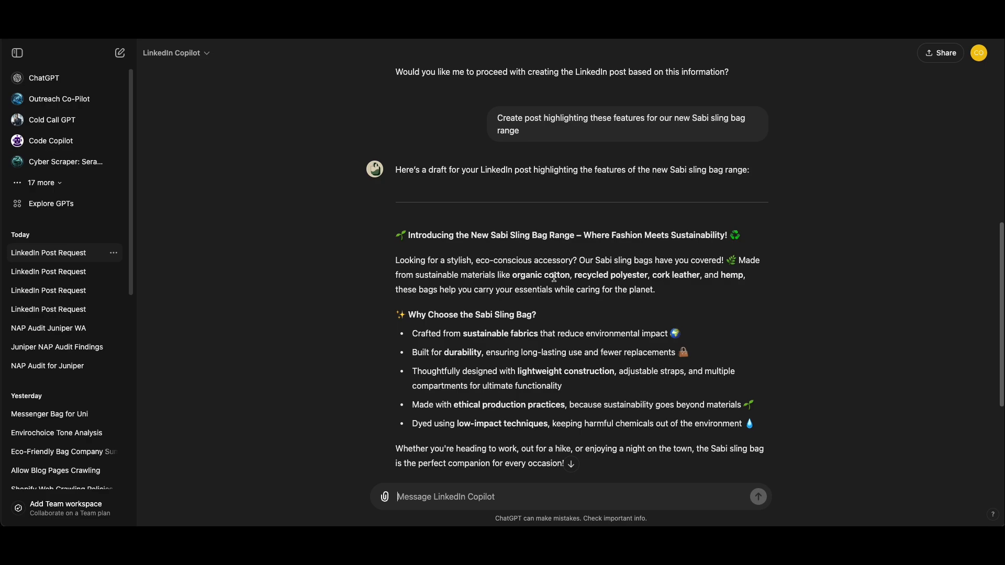
scroll(586, 335, down, 1)
scroll(585, 339, down, 2)
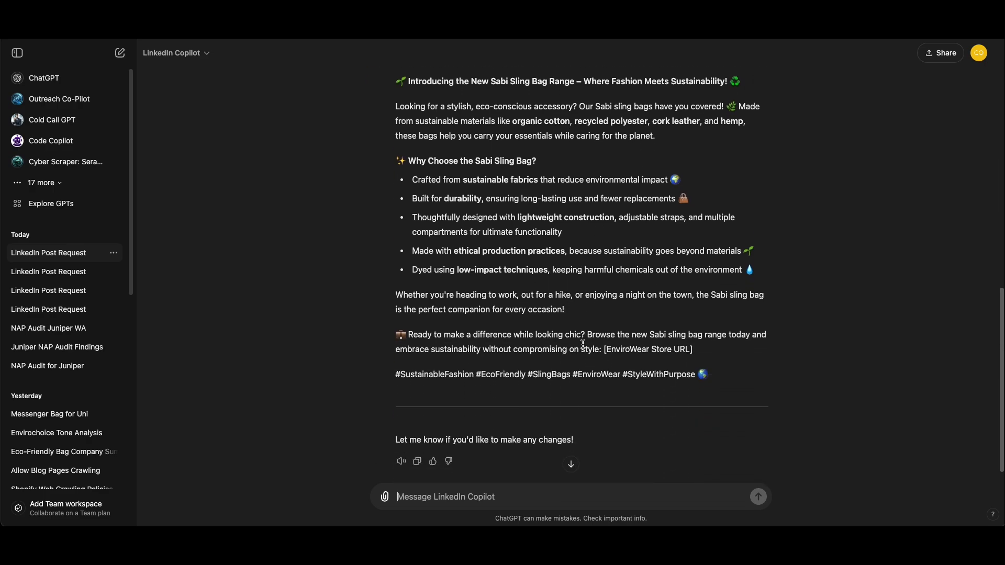
scroll(587, 345, up, 2)
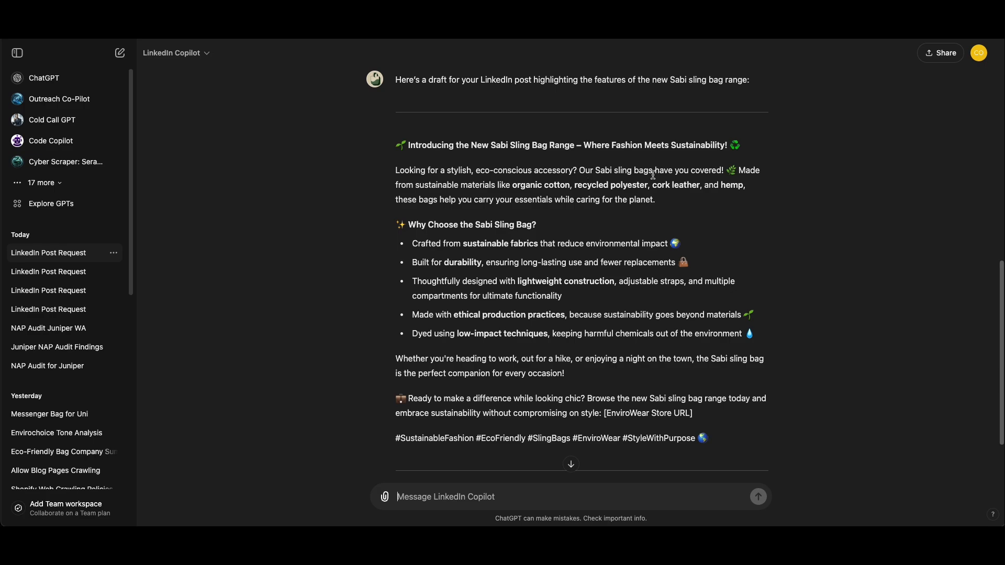
drag(643, 173, 812, 190)
click(812, 190)
scroll(511, 313, down, 2)
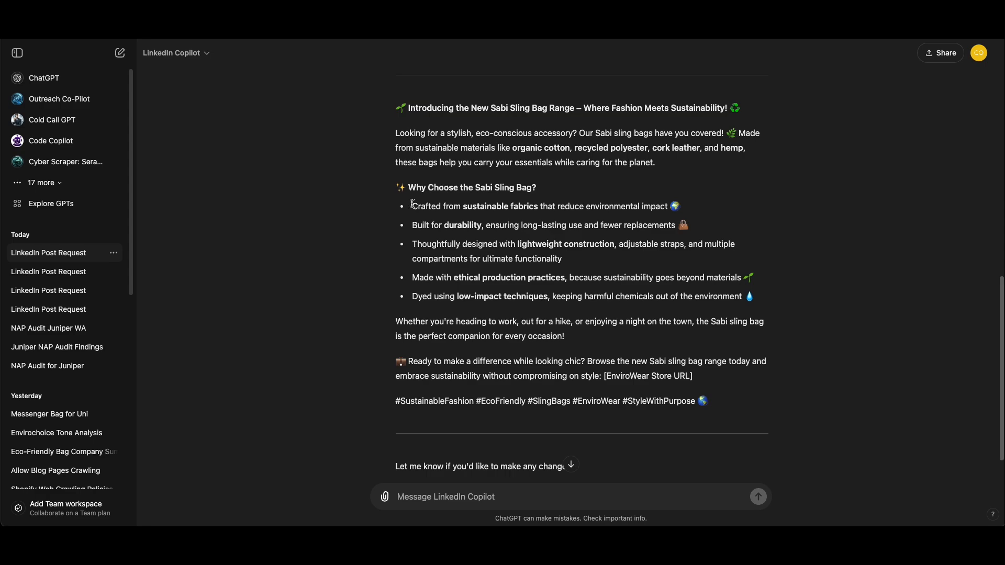
drag(411, 205, 756, 306)
click(806, 285)
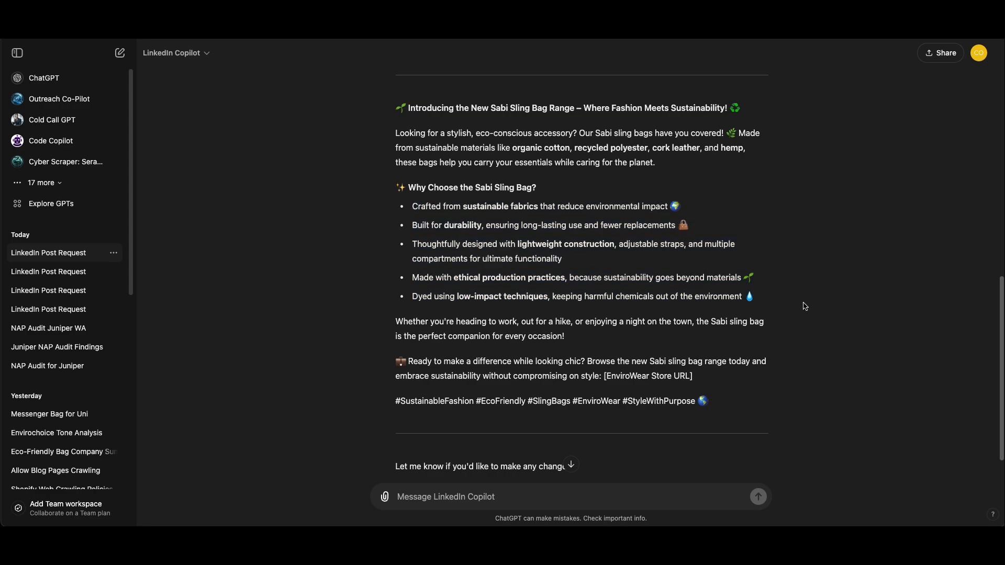
Ask the GPT to revise the draft with the message "change list into a paragraph"
click(441, 496)
text(change lis)
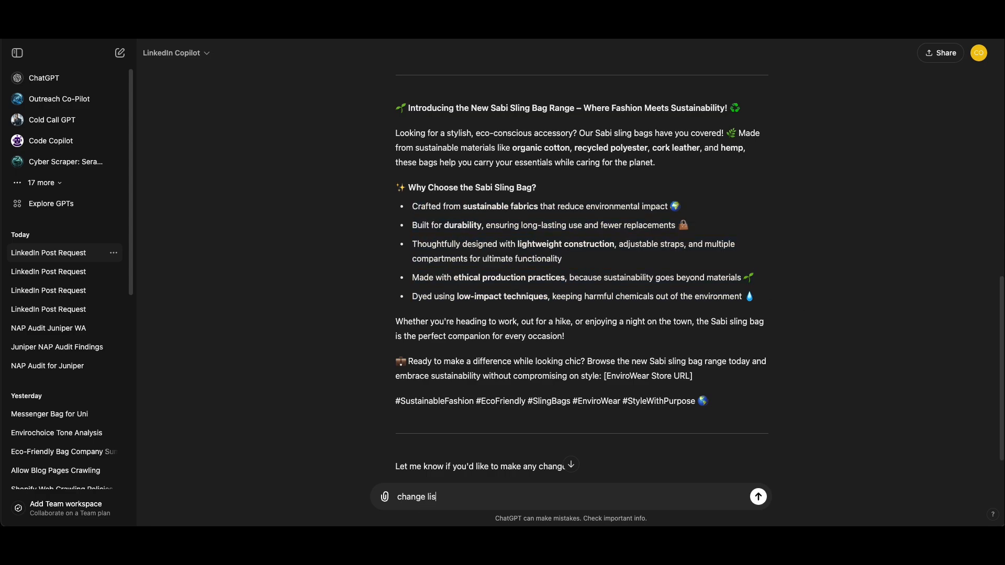
text(t into a paragraph)
key(Return)
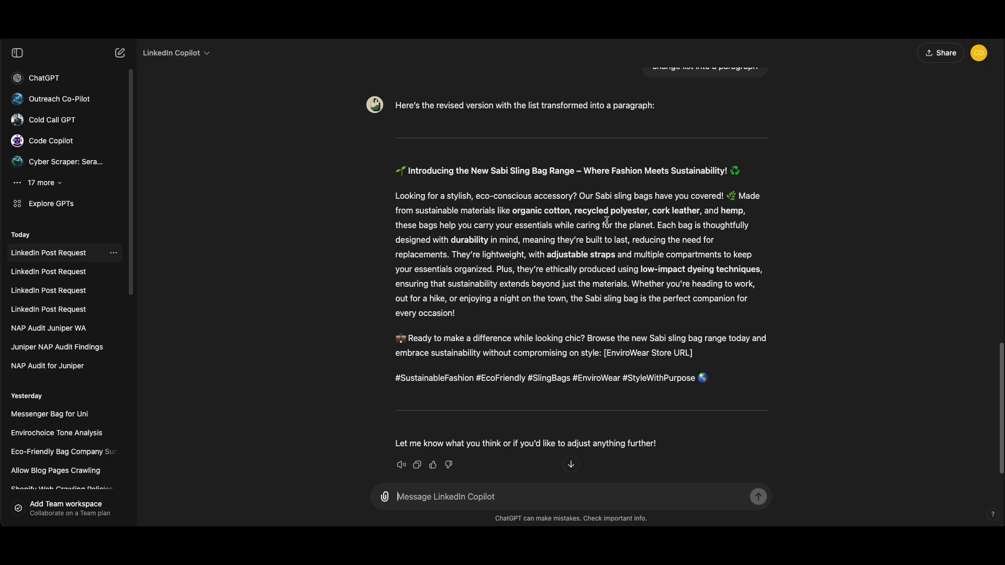
Copy the revised post's main paragraph, starting "Looking for a stylish, eco-conscious accessory?", into the message box
scroll(706, 264, up, 4)
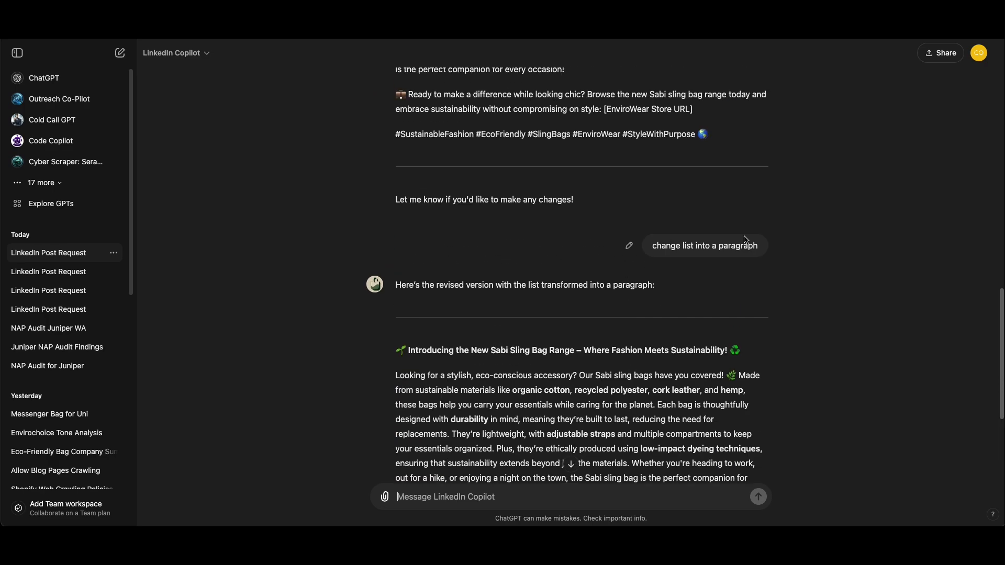
scroll(706, 264, down, 4)
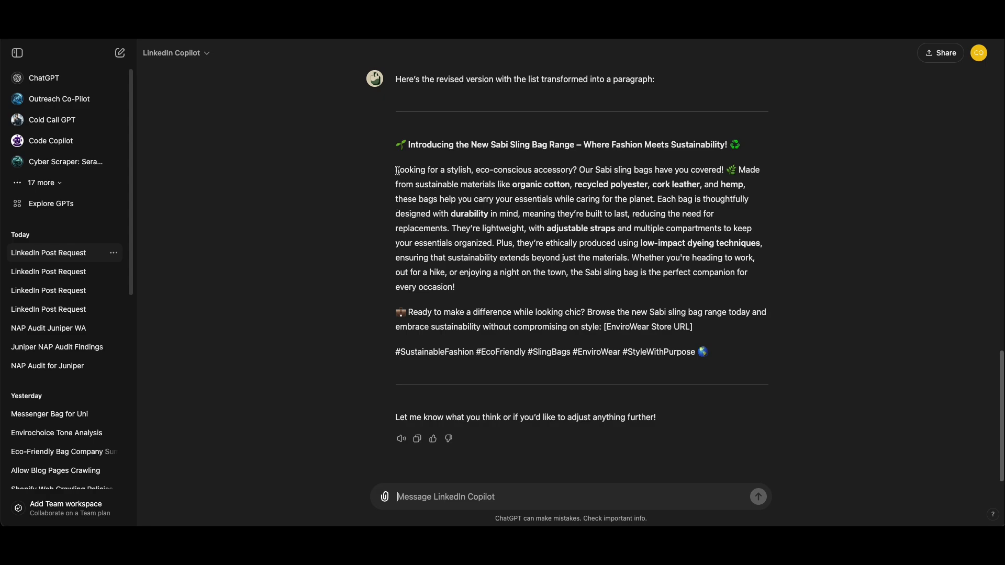
drag(396, 170, 595, 293)
key(super+c)
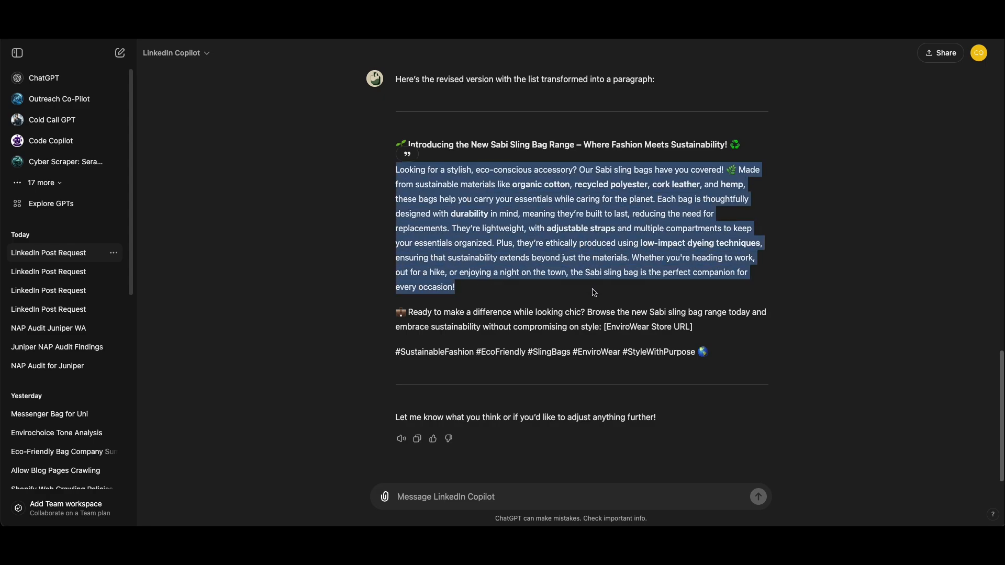
click(459, 497)
key(super+v)
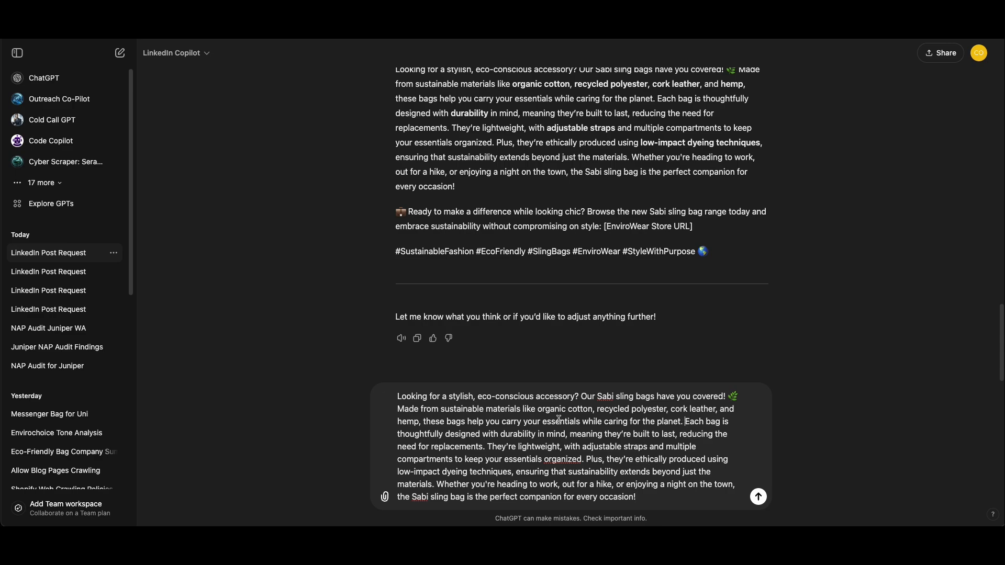
Split the pasted text into three paragraphs, with blank lines before "Each bag is thoughtfully designed" and "Whether you're heading to work"
click(685, 421)
key(shift+Return)
key(shift+Return)
scroll(598, 428, down, 1)
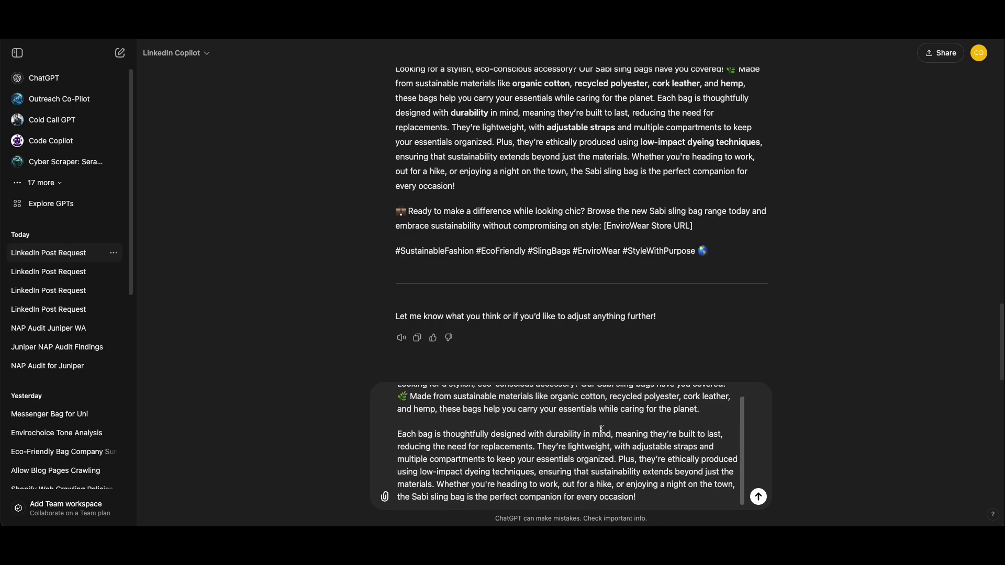
click(539, 447)
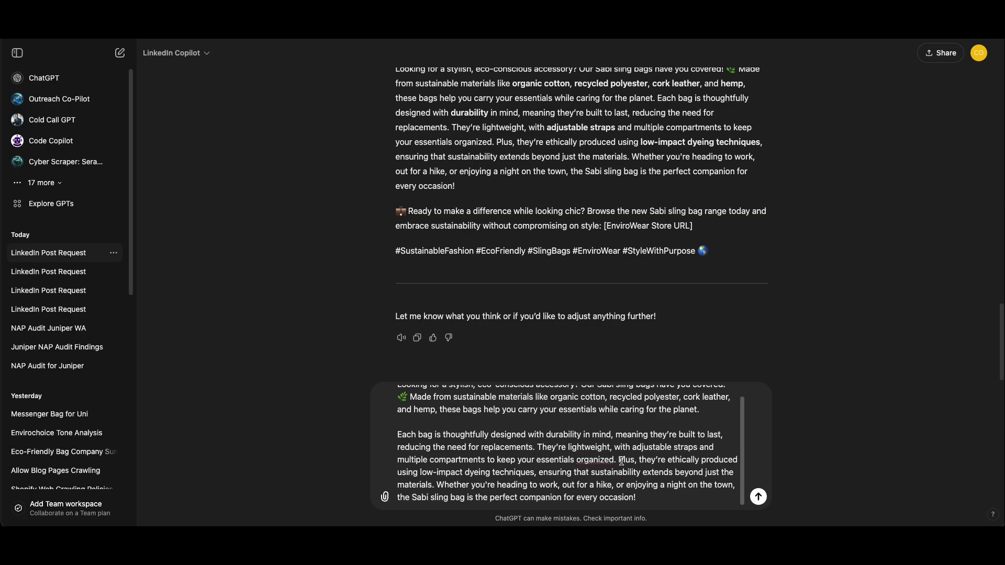
click(438, 485)
key(shift+Return)
key(shift+Return)
scroll(461, 461, up, 1)
scroll(524, 442, down, 2)
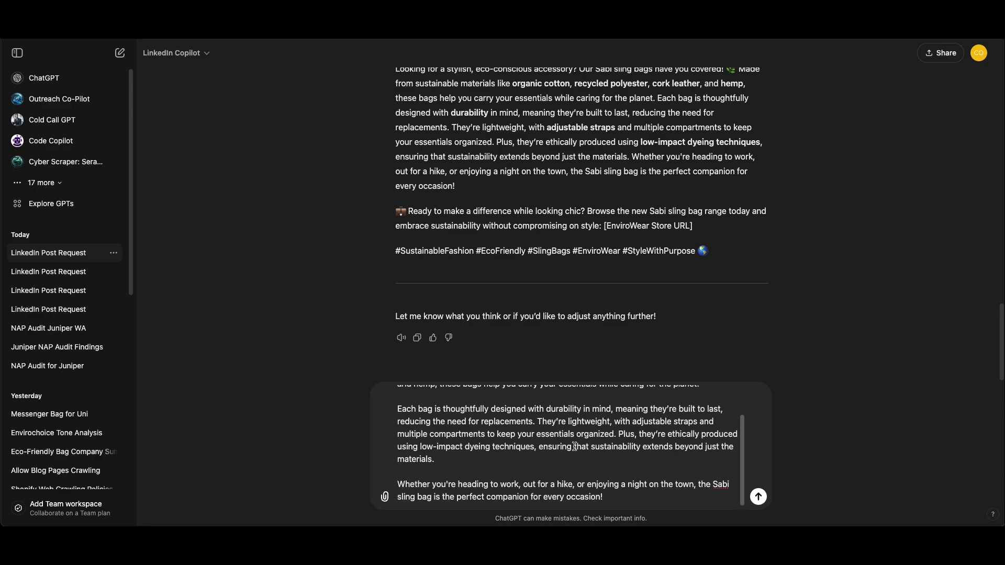
Look over the split paragraphs and cut the entire unsent text out of the message box
scroll(560, 437, up, 2)
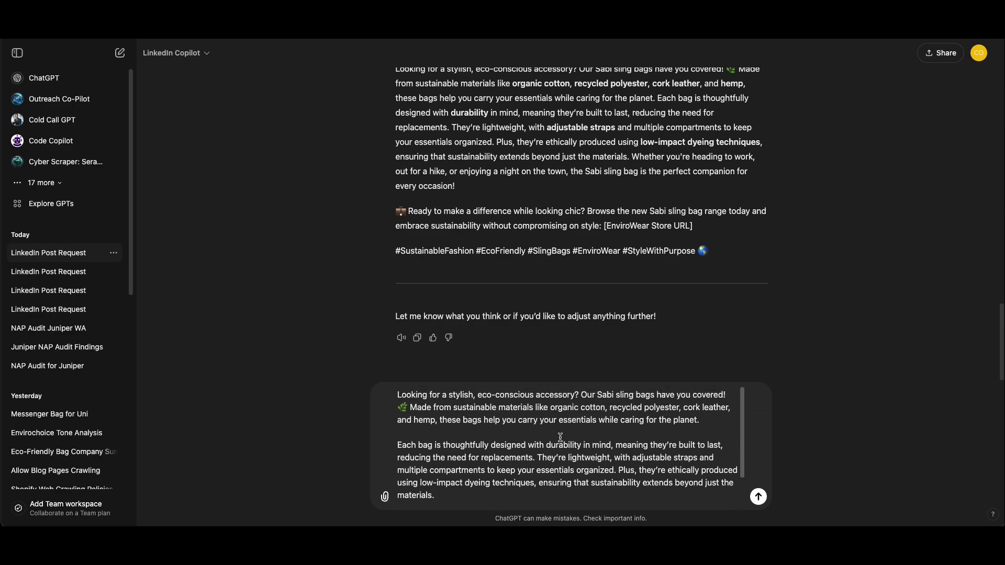
scroll(628, 464, down, 2)
key(super+a)
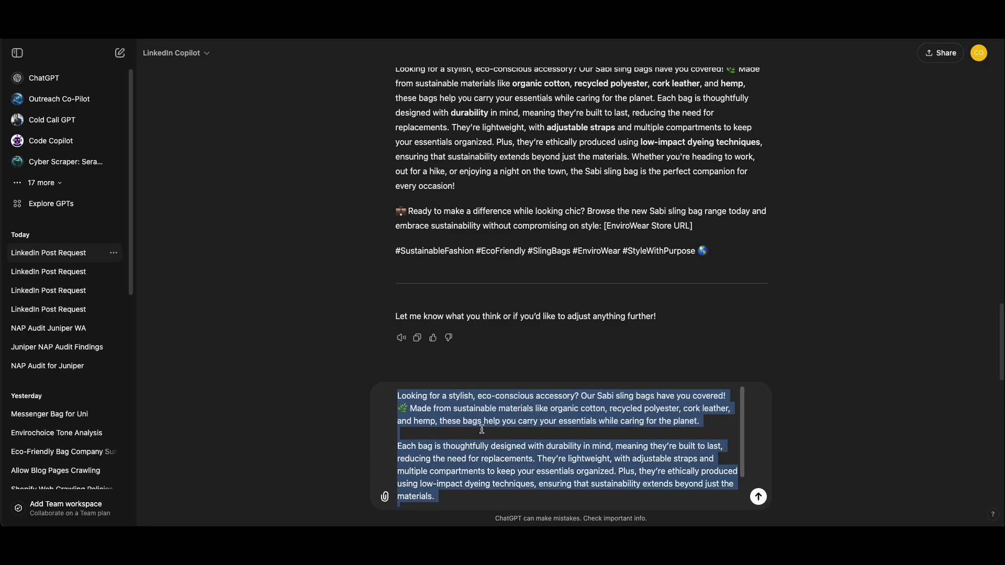
key(super+x)
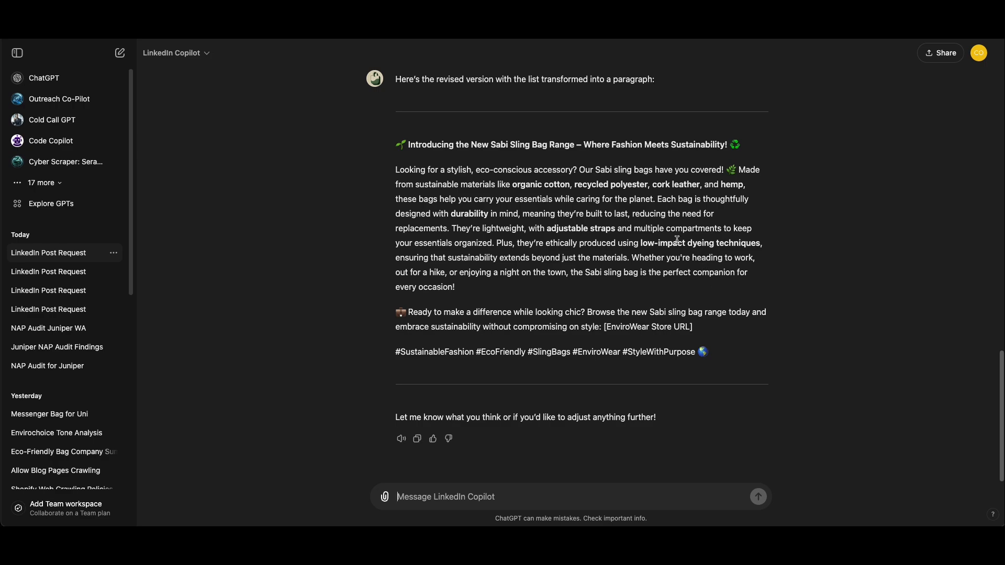
Reread the original Sabi sling bag draft, from its introduction and bullet list to the "Whether you're heading to work" sentence
scroll(699, 224, up, 15)
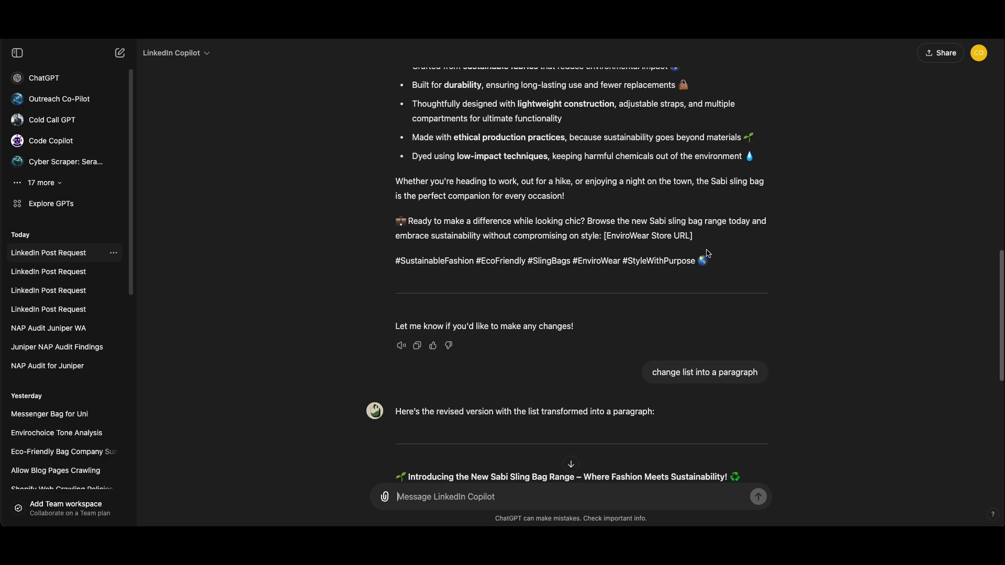
scroll(547, 241, up, 3)
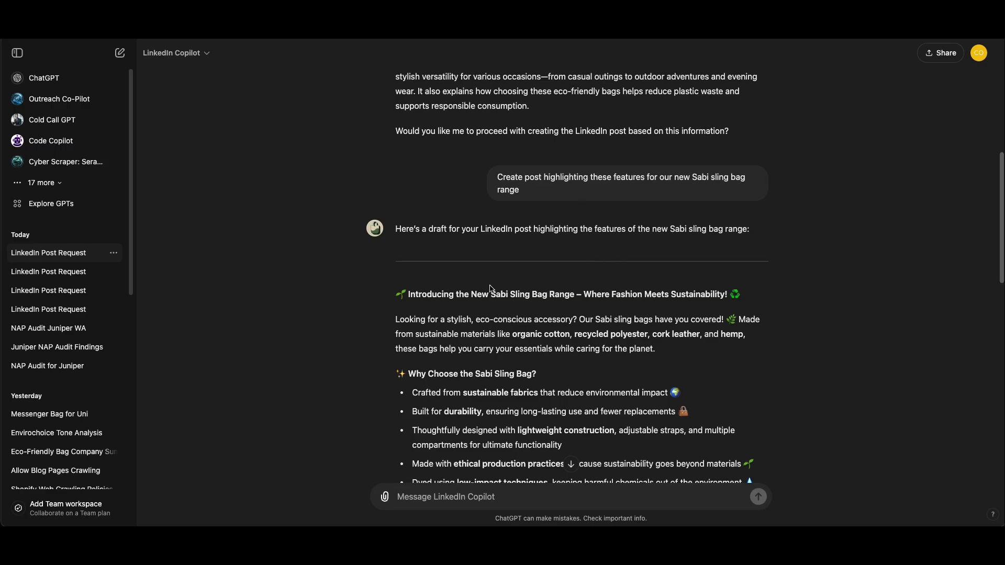
scroll(490, 289, down, 5)
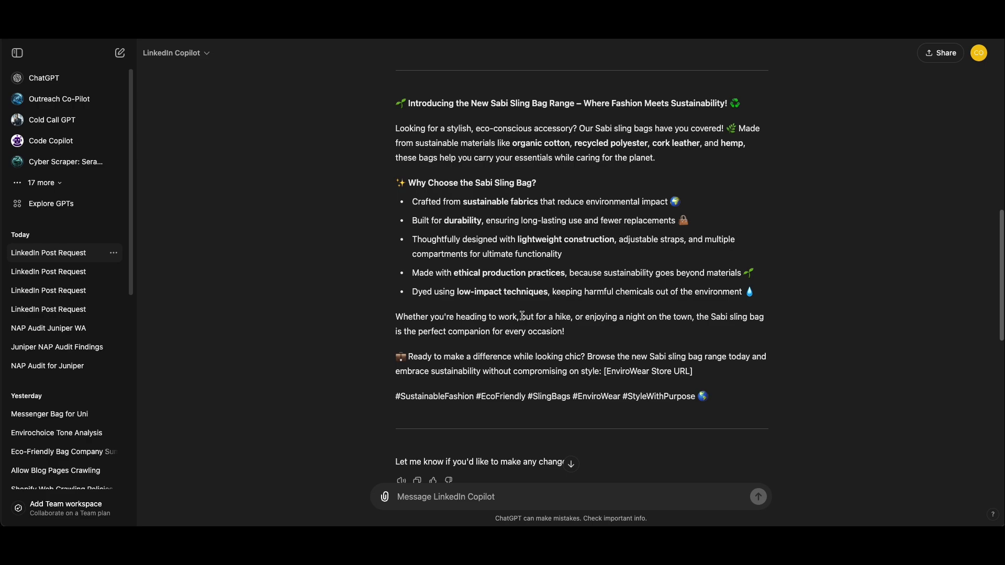
drag(522, 315, 618, 317)
click(633, 329)
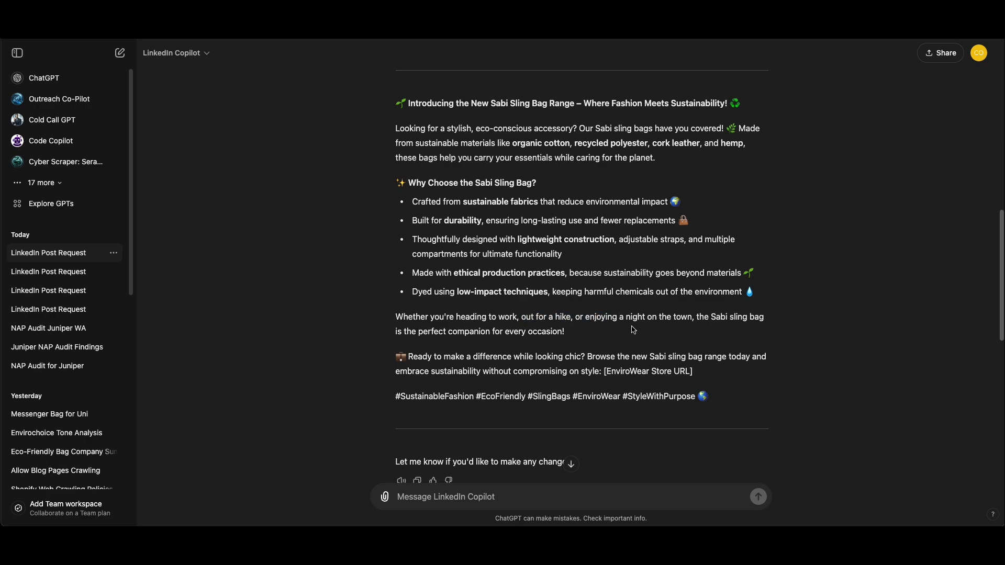